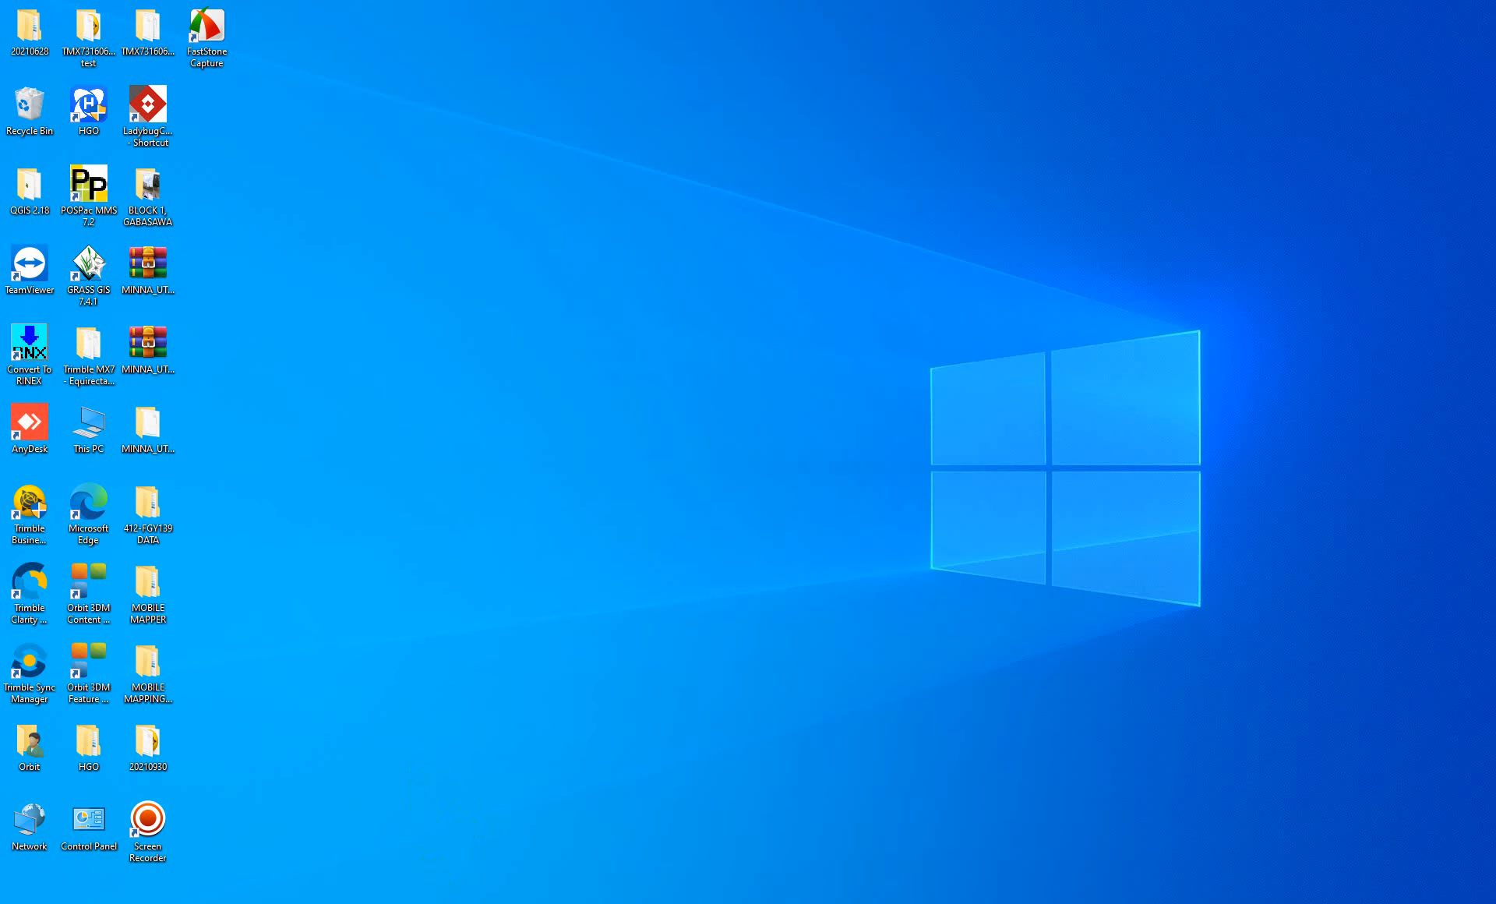
pyautogui.press('super+e')
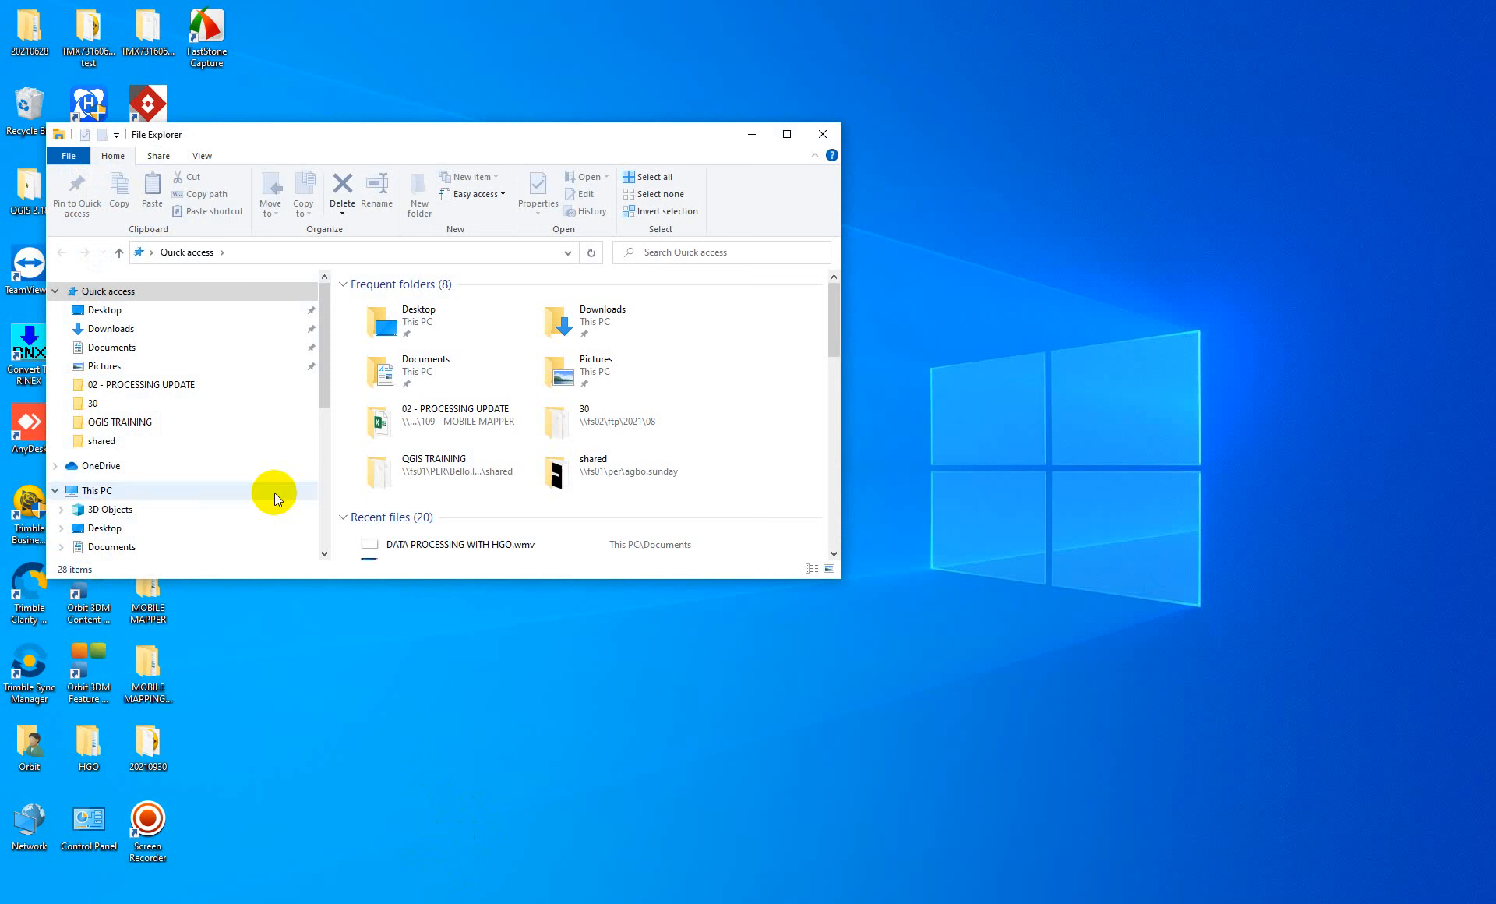
pyautogui.moveTo(323, 381); pyautogui.dragTo(273, 471)
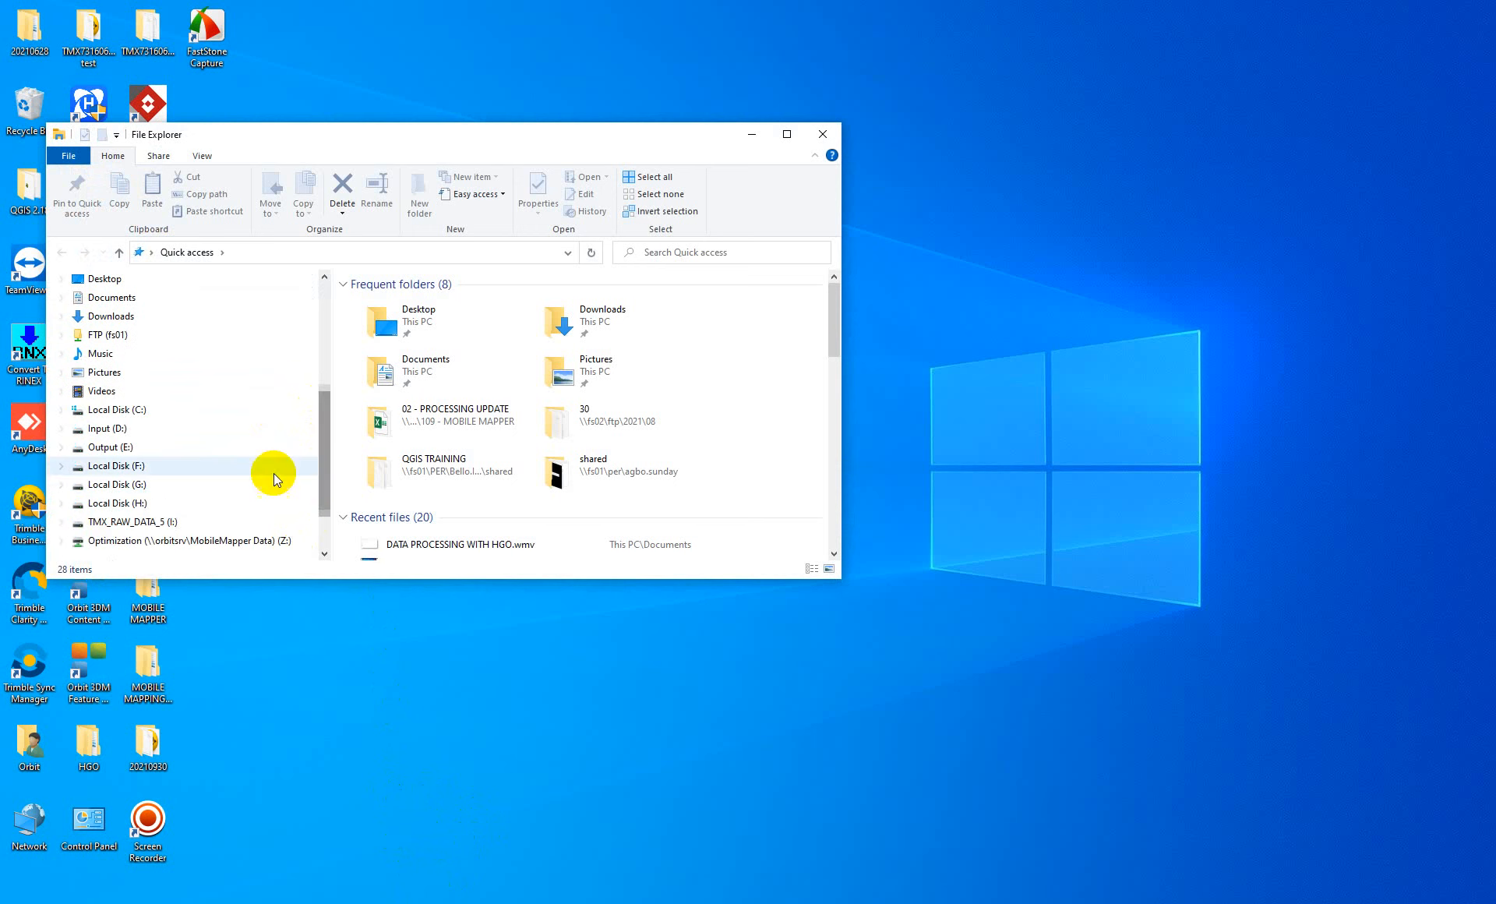
pyautogui.click(106, 428)
pyautogui.doubleClick(380, 294)
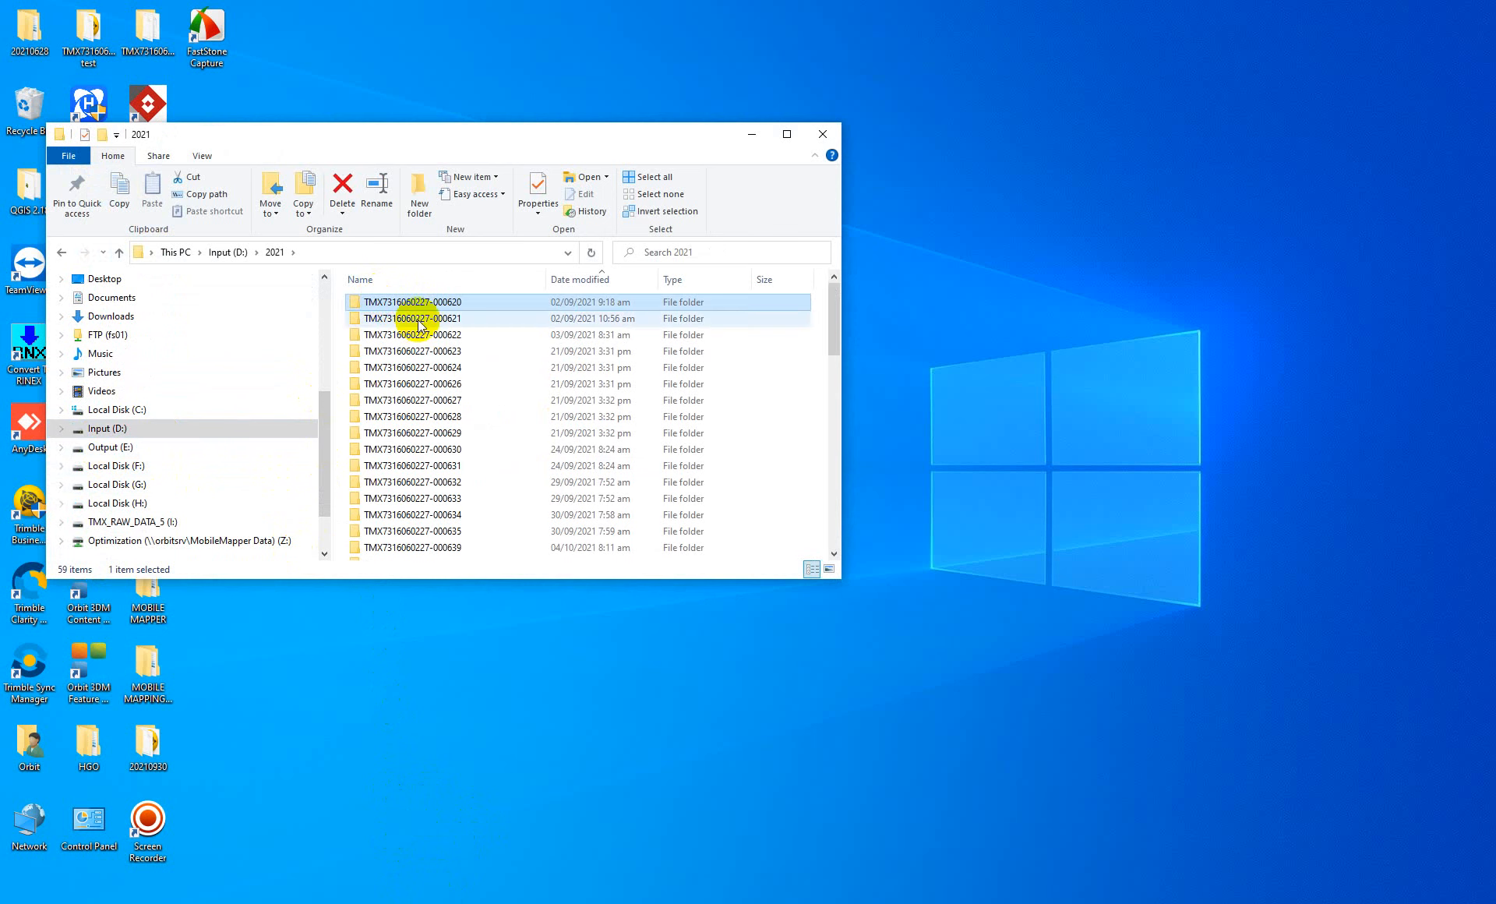
pyautogui.moveTo(832, 327); pyautogui.dragTo(838, 544)
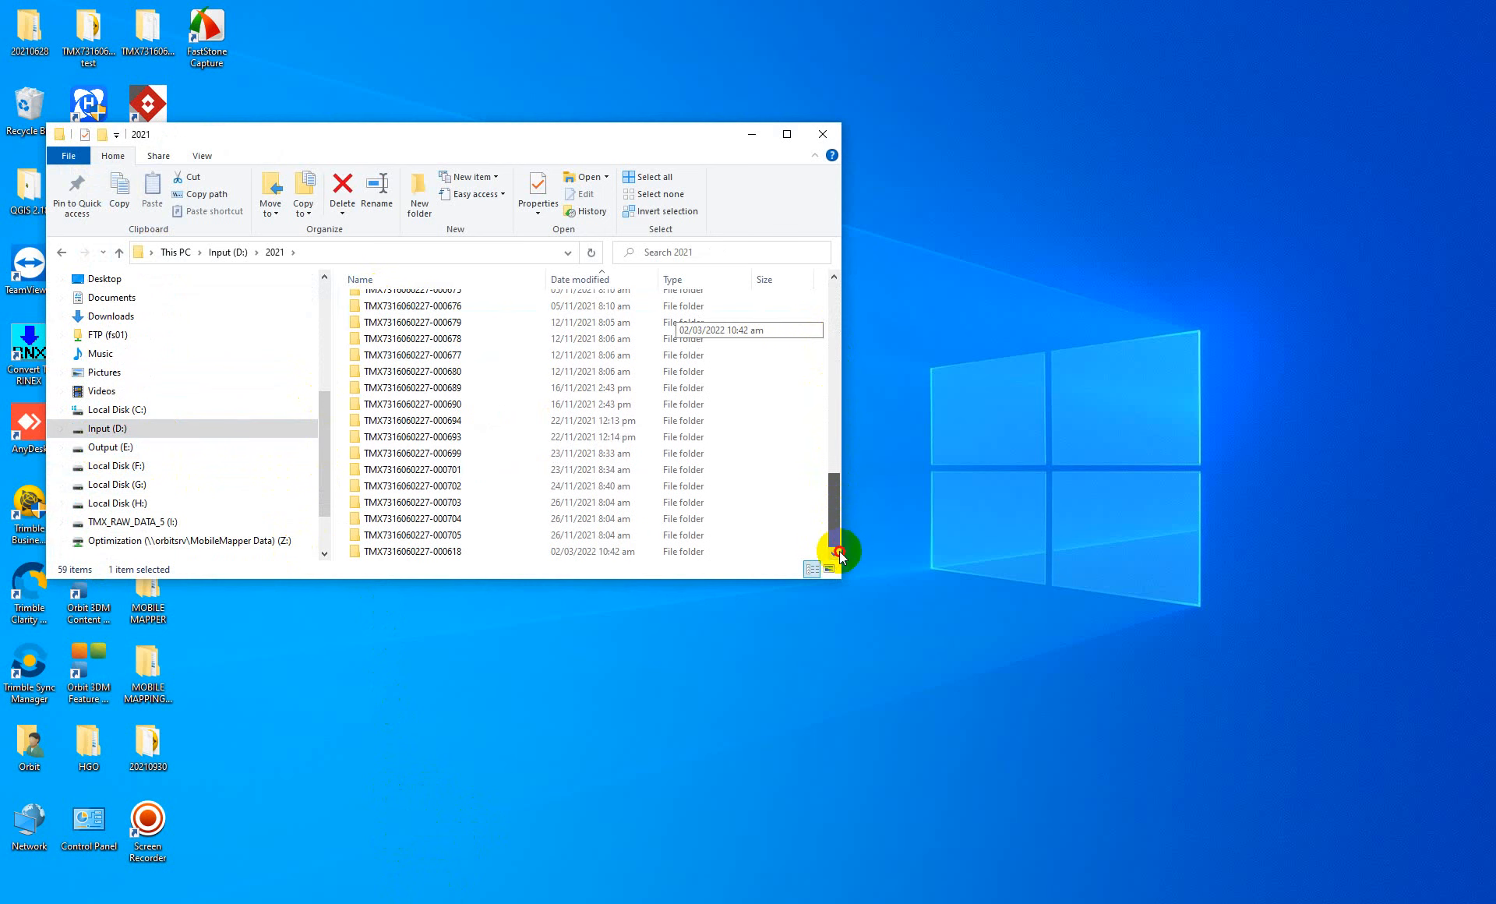
pyautogui.click(456, 554)
pyautogui.doubleClick(457, 555)
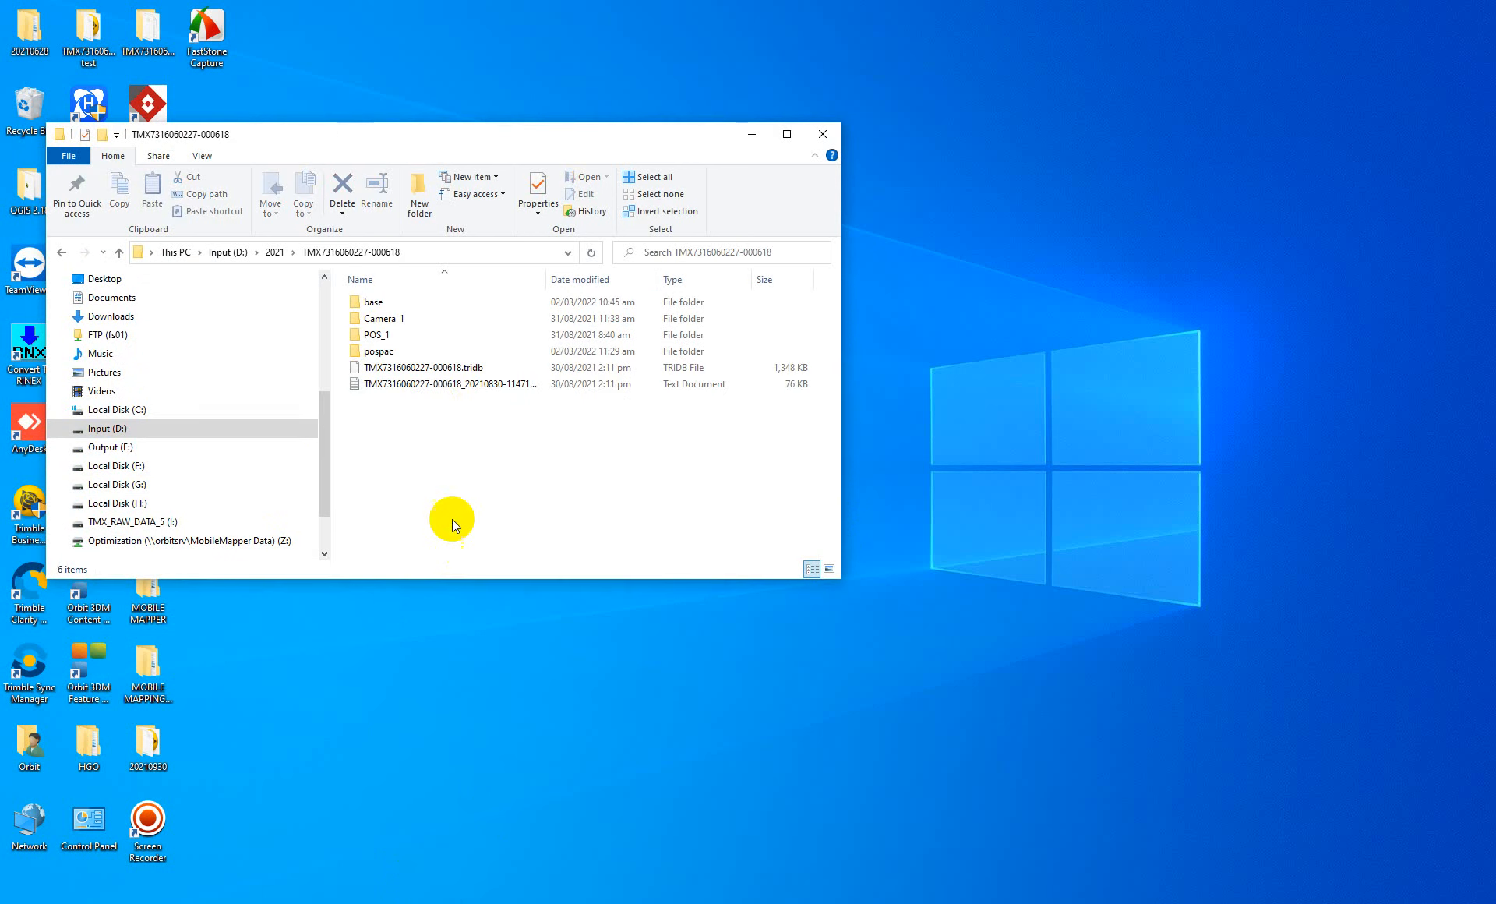
pyautogui.doubleClick(381, 304)
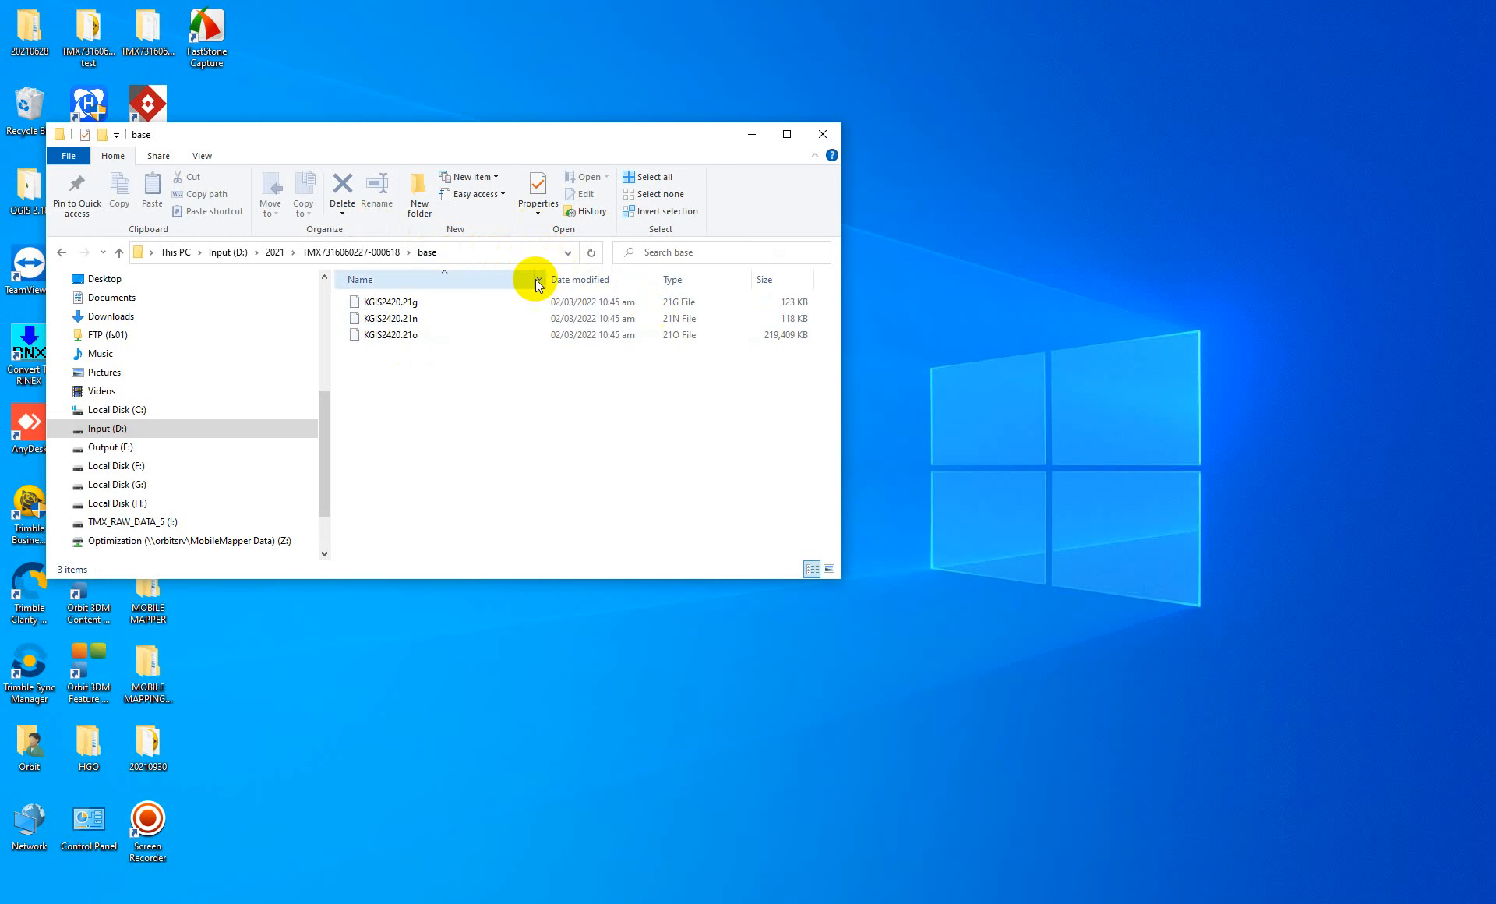
pyautogui.click(823, 134)
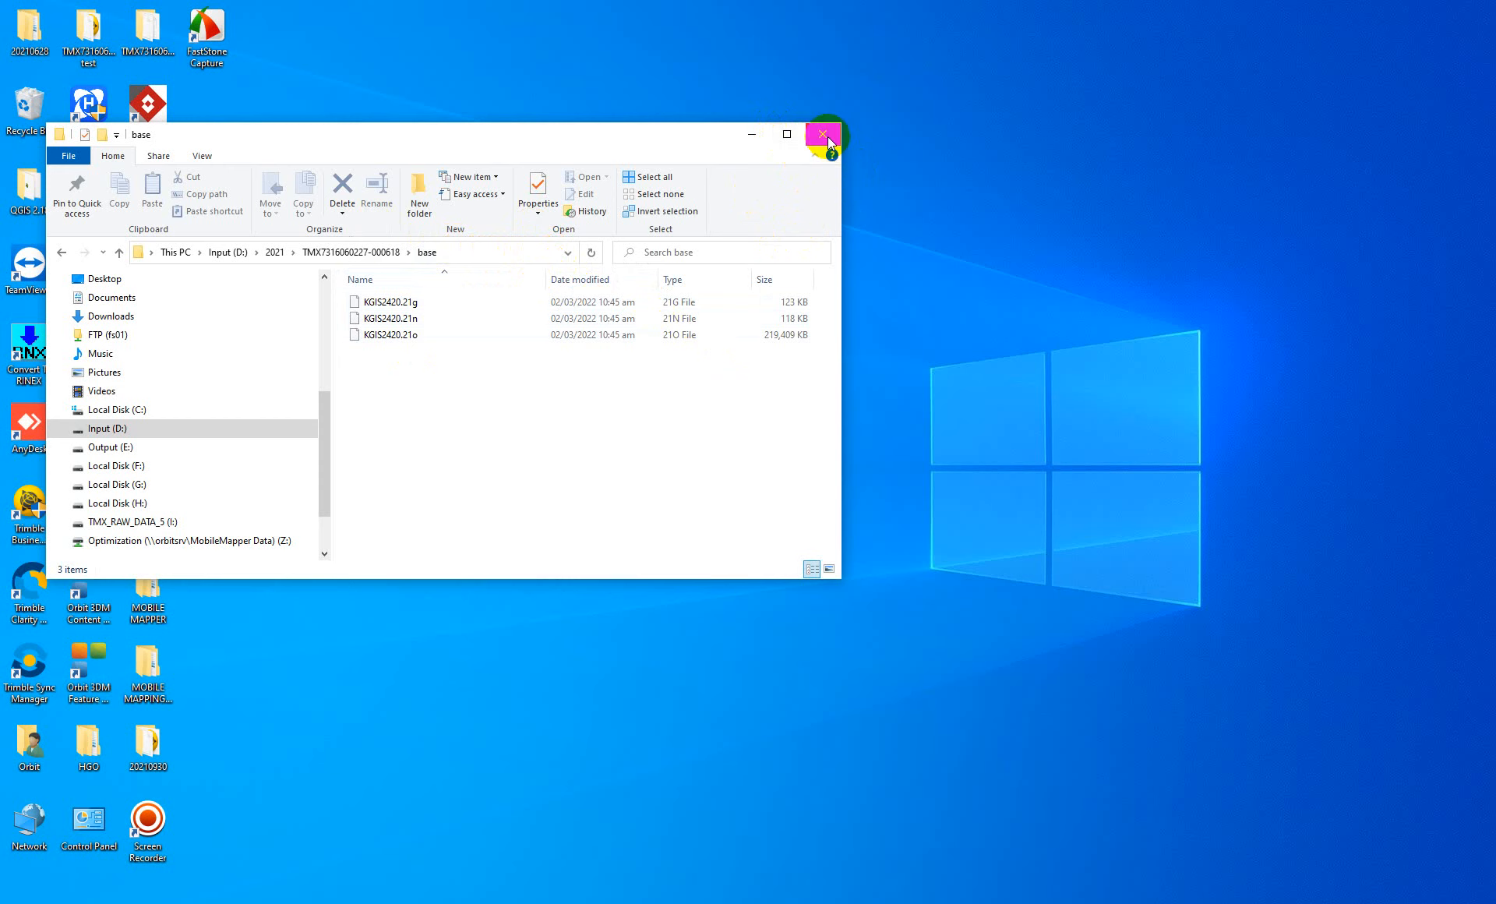
# Launch POSPac MMS 7.2 and create a new default project
pyautogui.rightClick(700, 290)
pyautogui.click(744, 335)
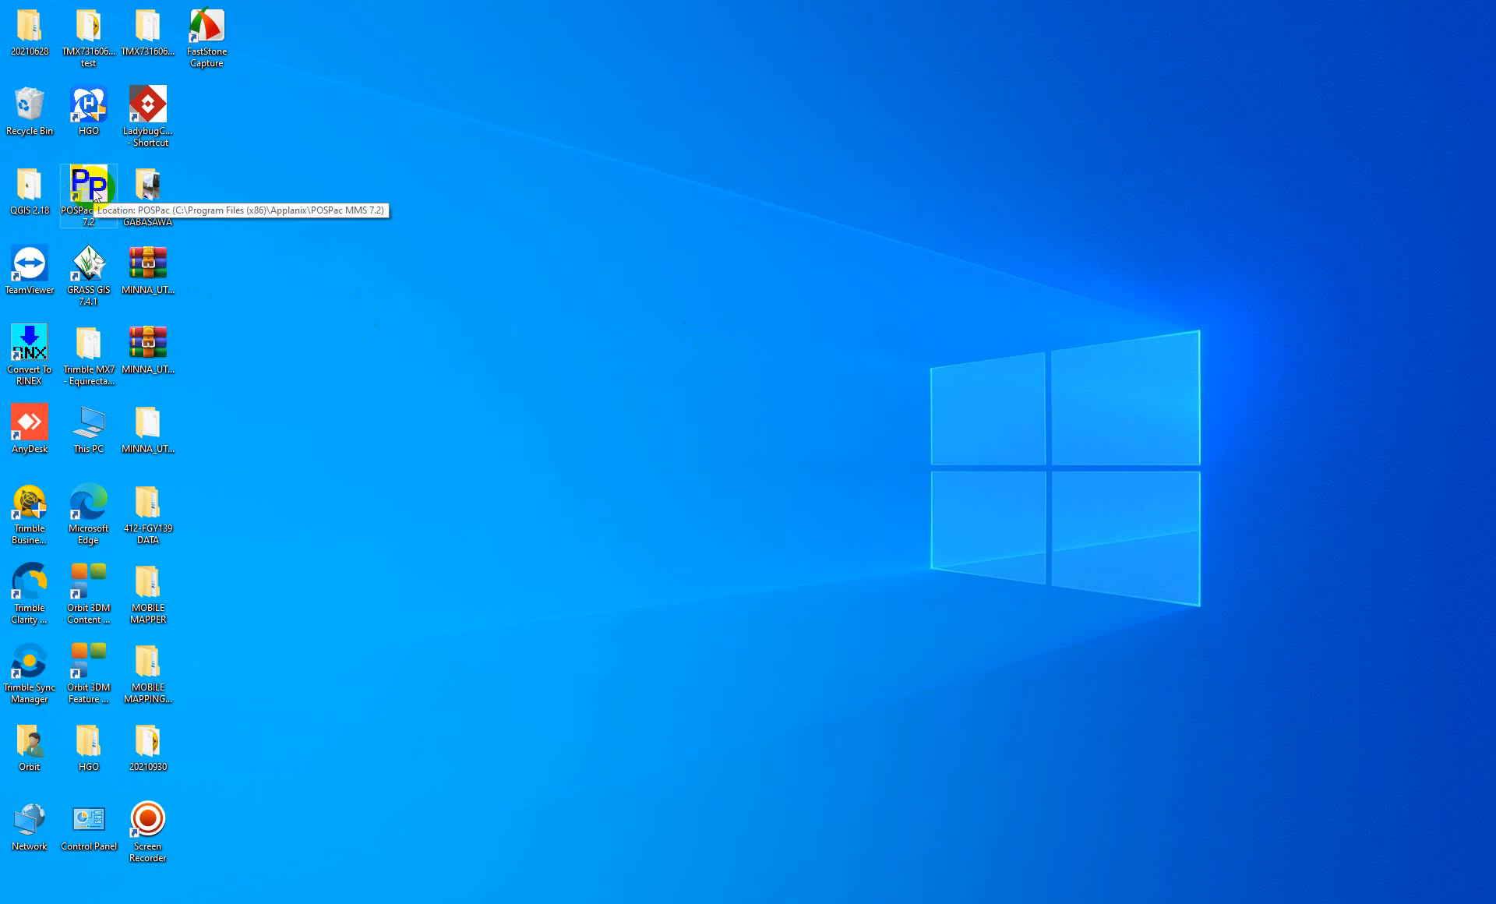
pyautogui.doubleClick(88, 227)
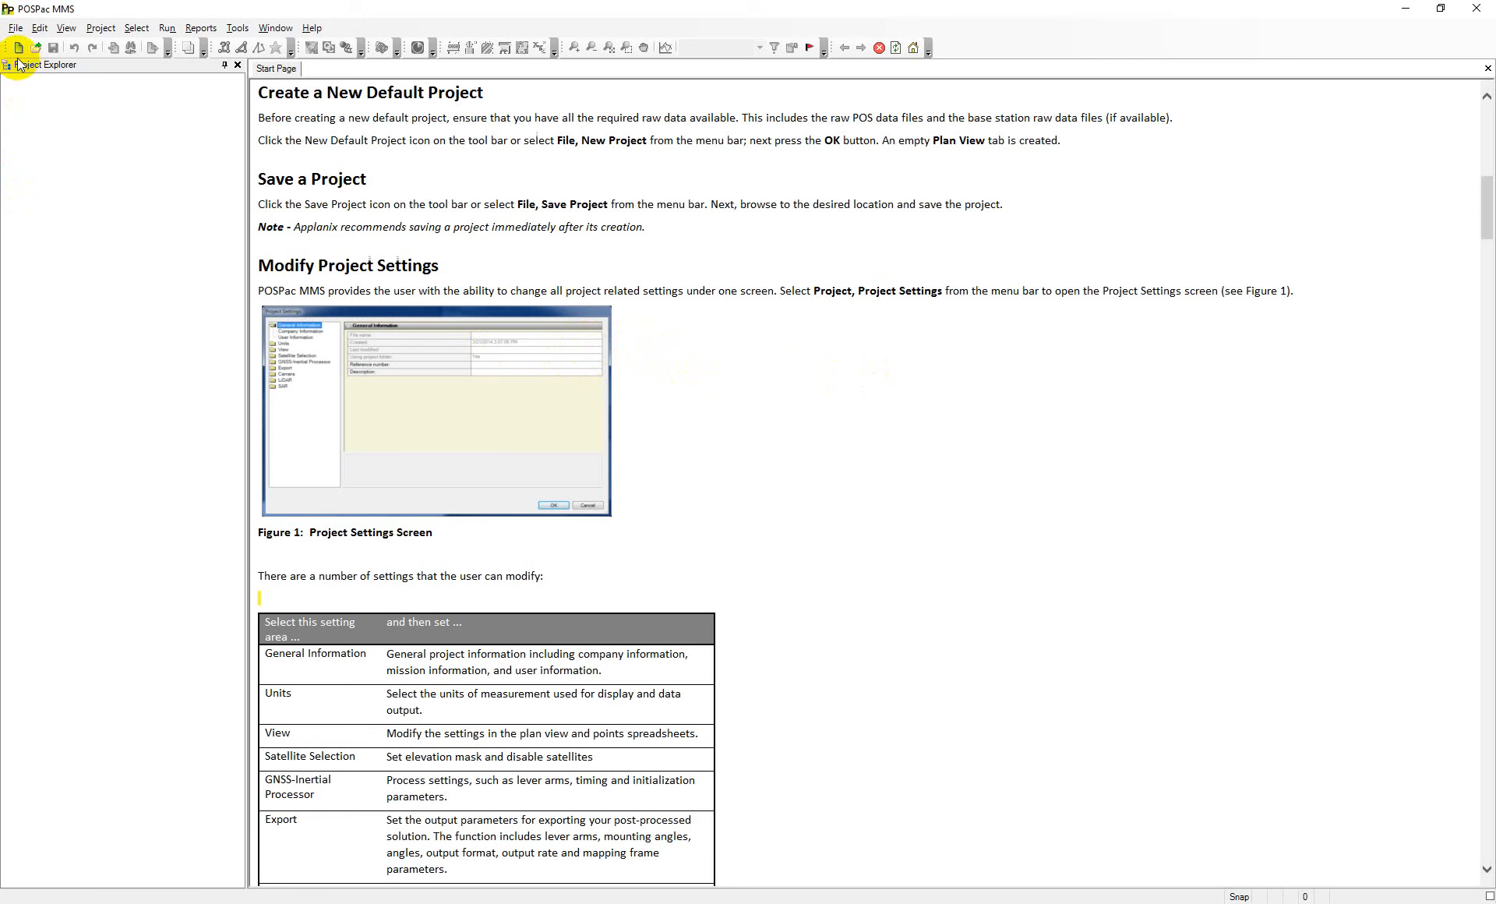
pyautogui.click(17, 51)
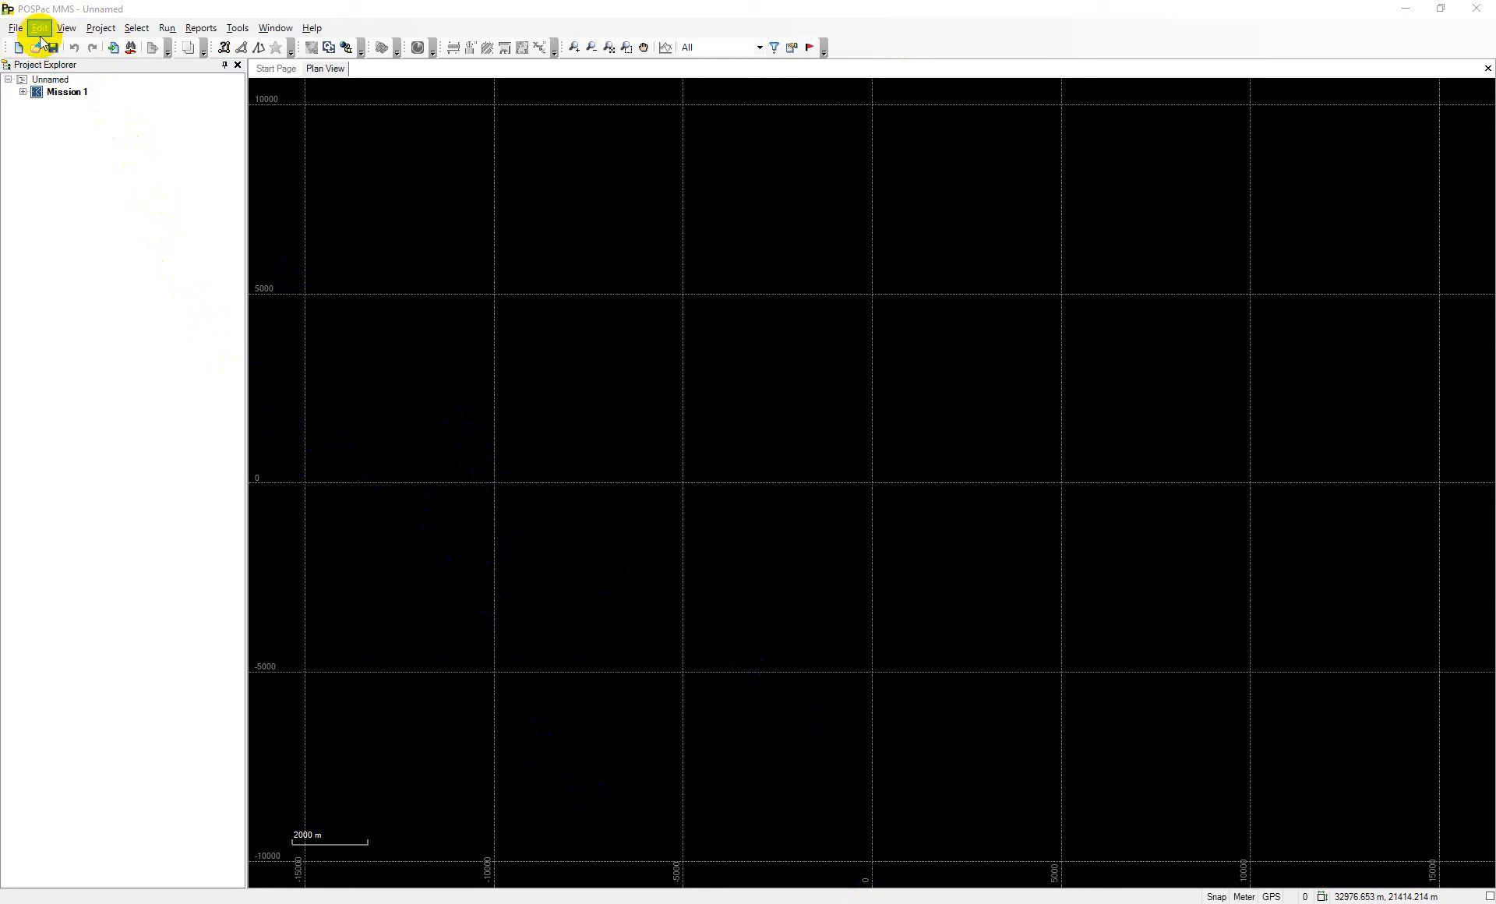
pyautogui.click(15, 28)
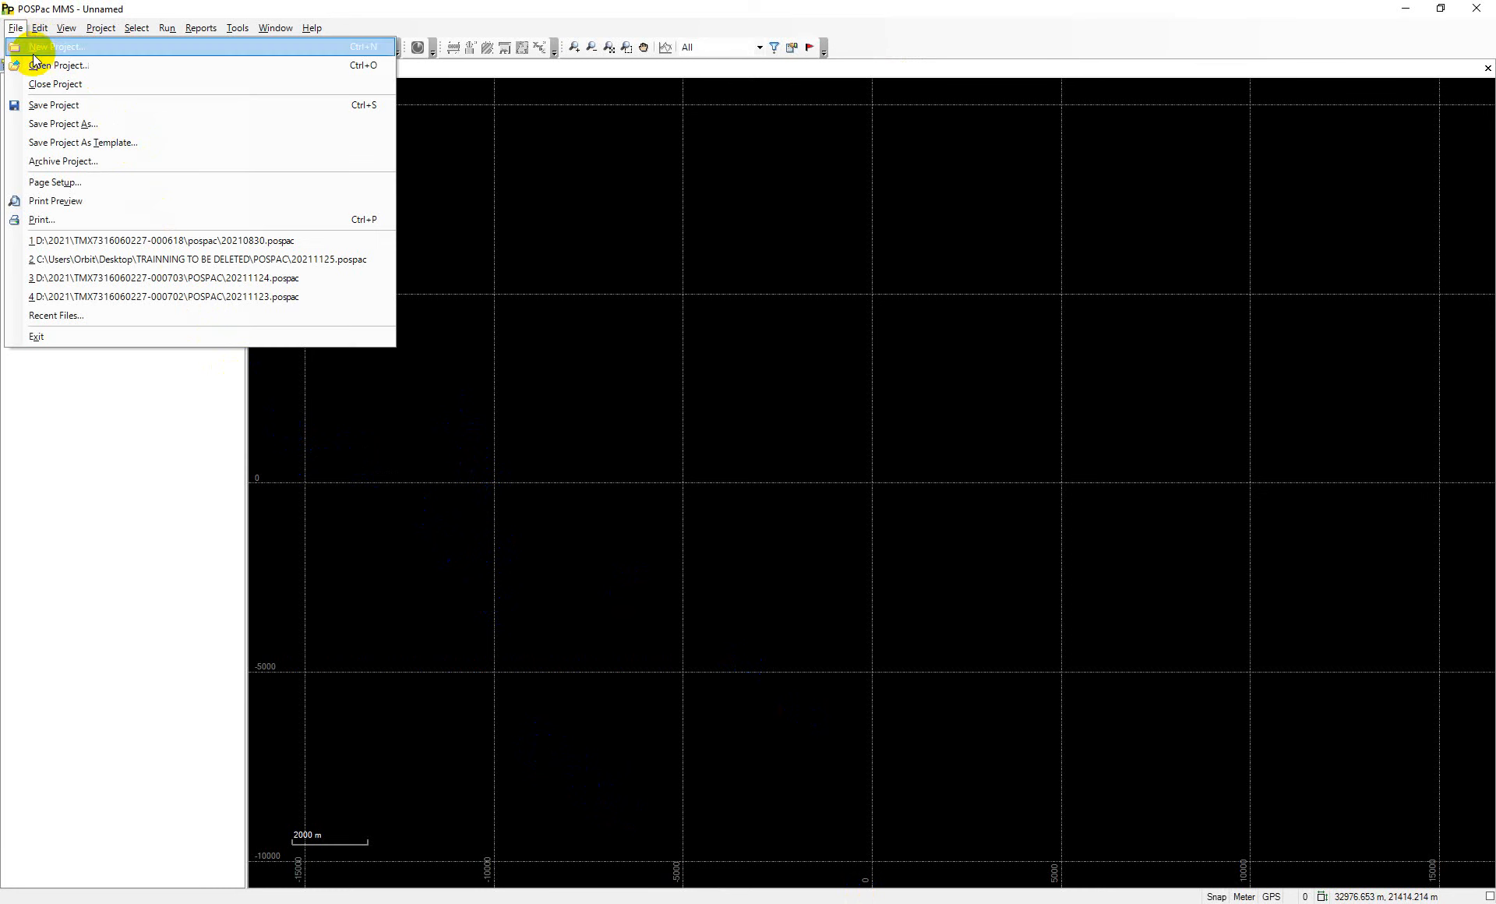
pyautogui.click(54, 105)
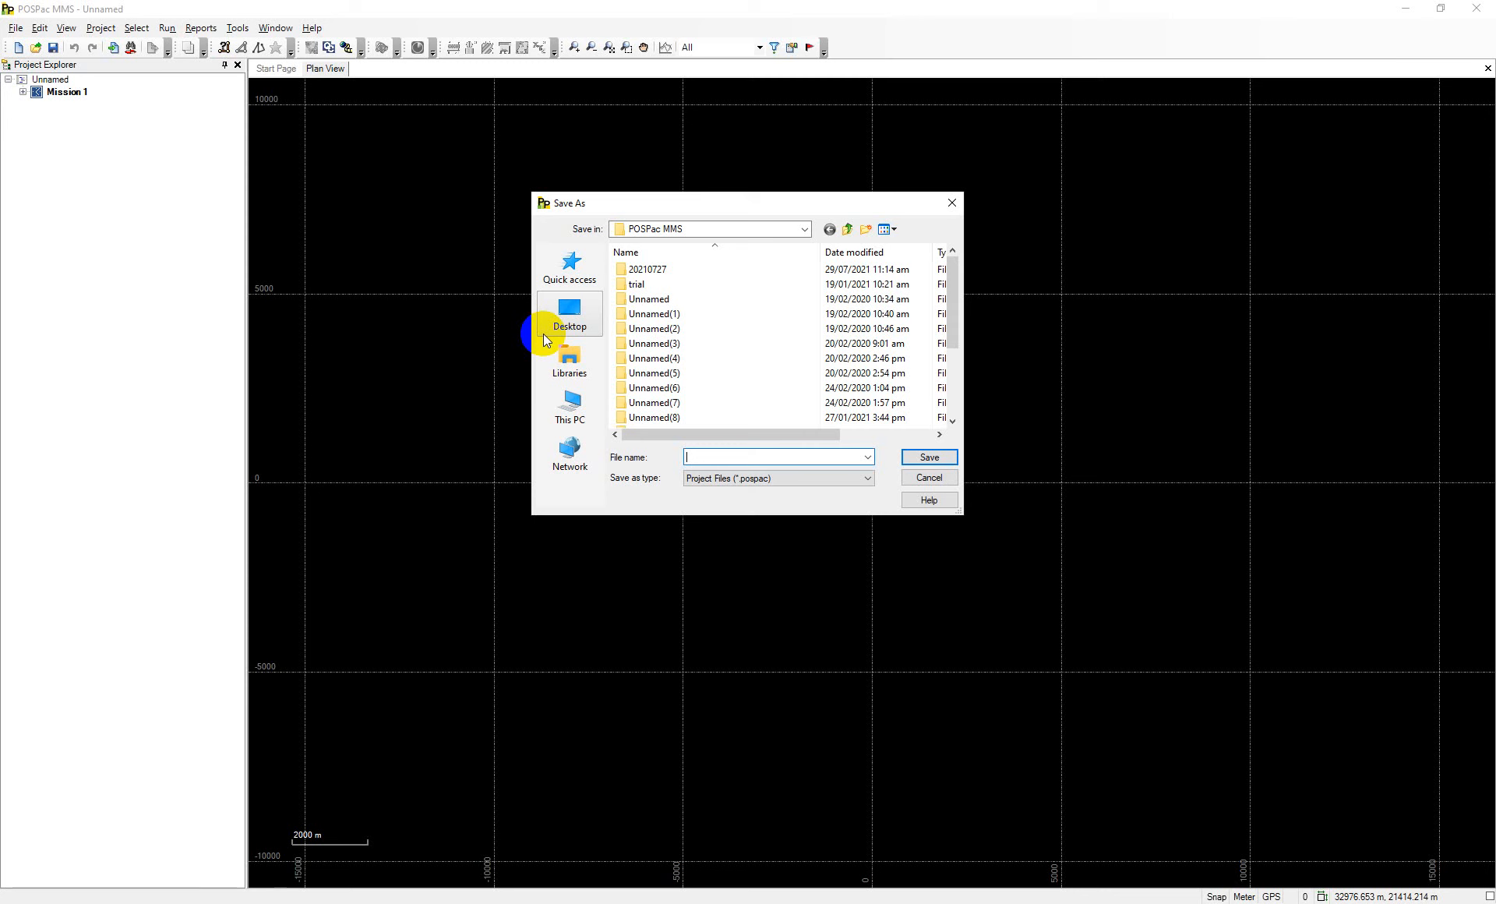
pyautogui.click(805, 231)
pyautogui.click(805, 231)
pyautogui.click(804, 231)
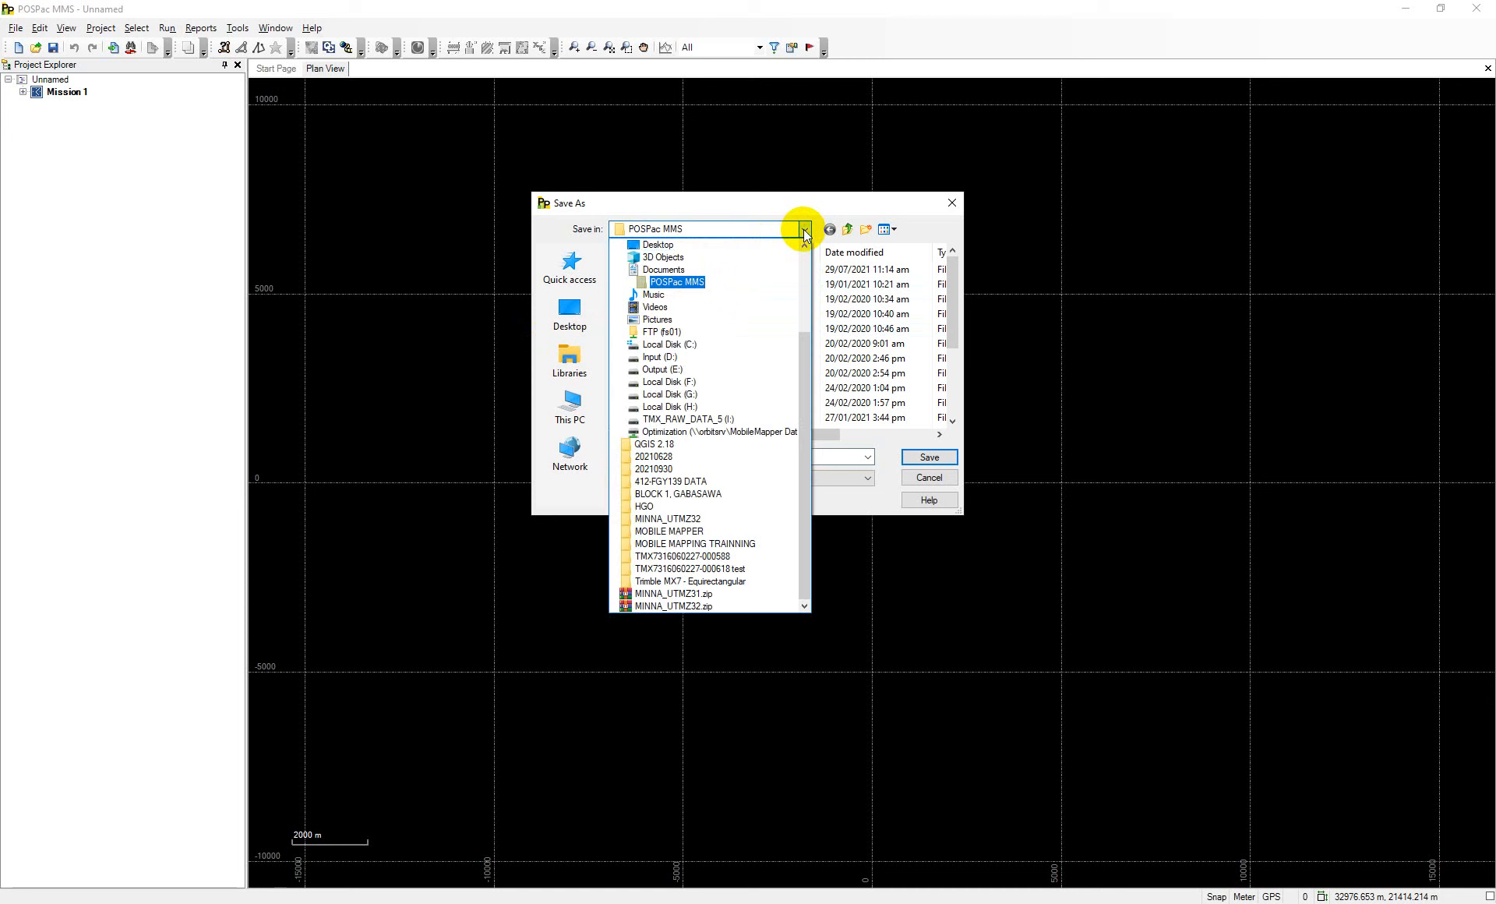
pyautogui.click(658, 357)
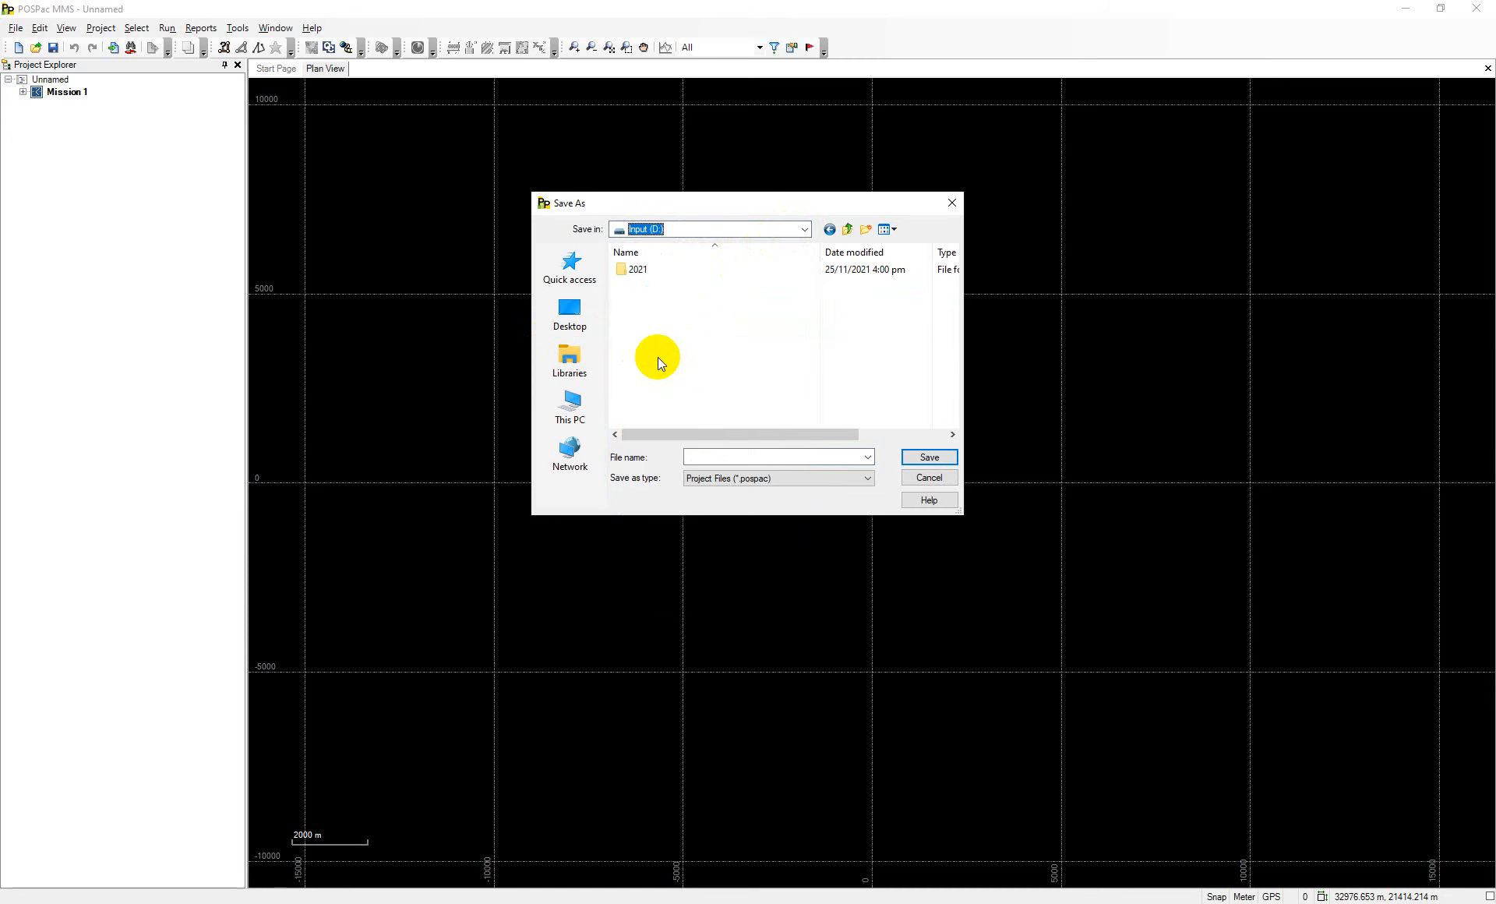
pyautogui.click(643, 269)
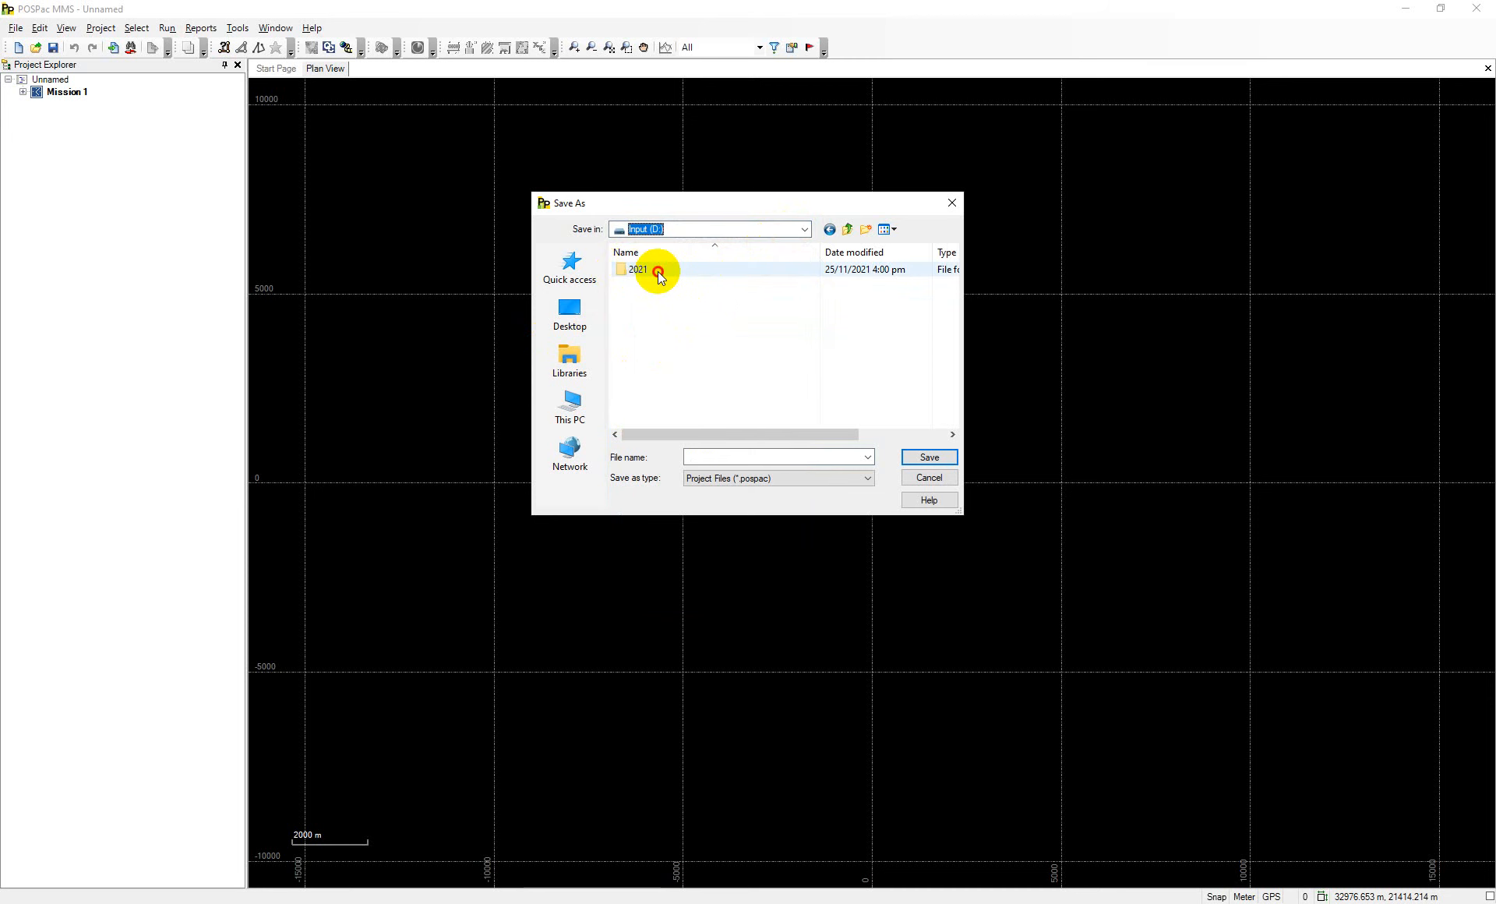
pyautogui.doubleClick(655, 271)
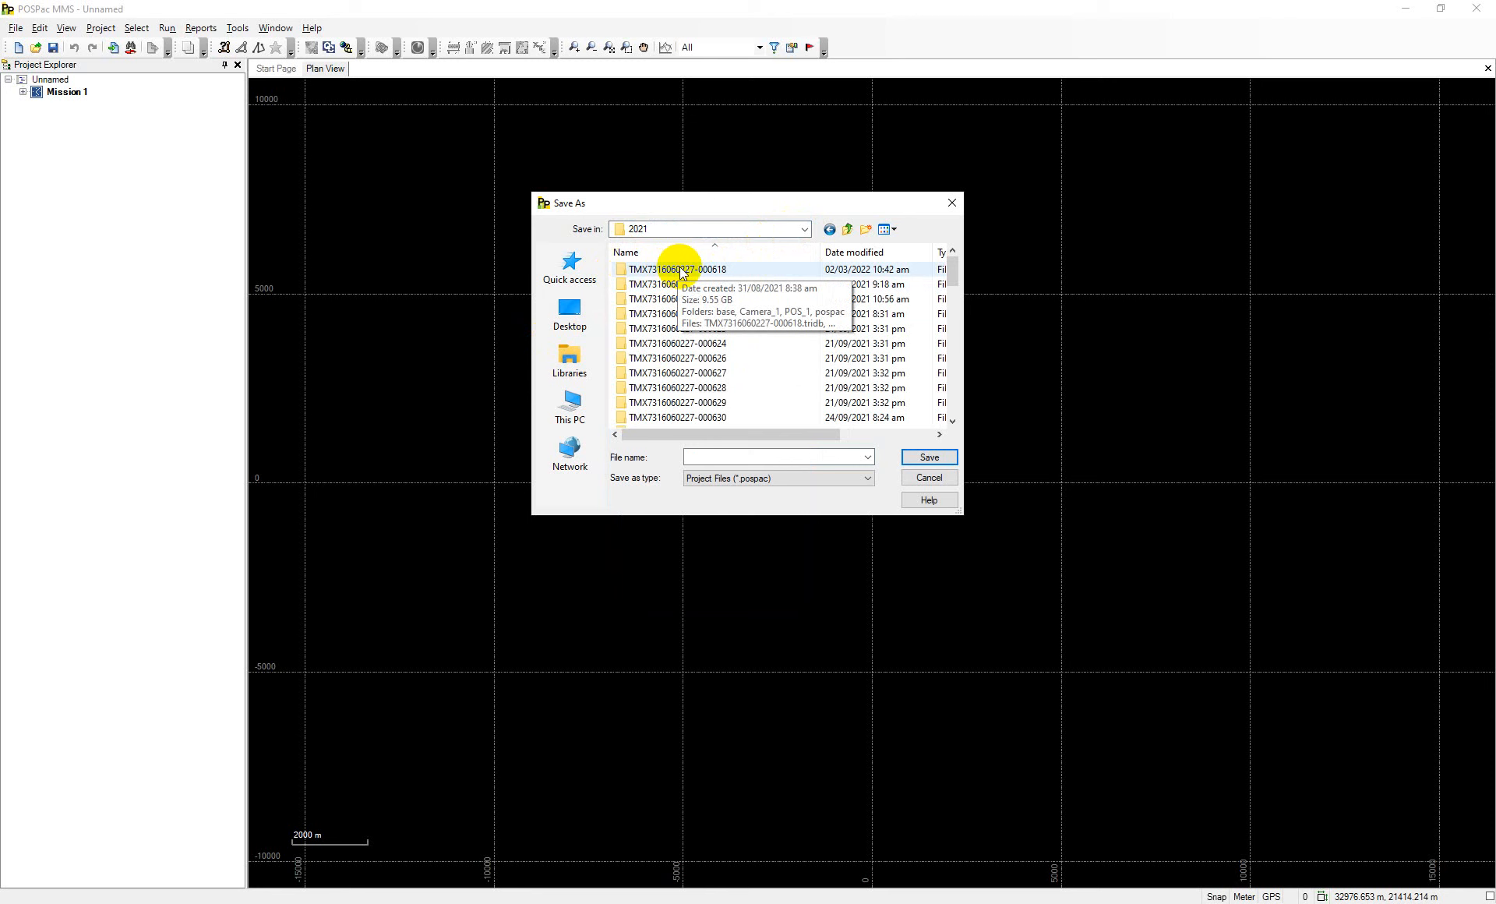
pyautogui.doubleClick(693, 271)
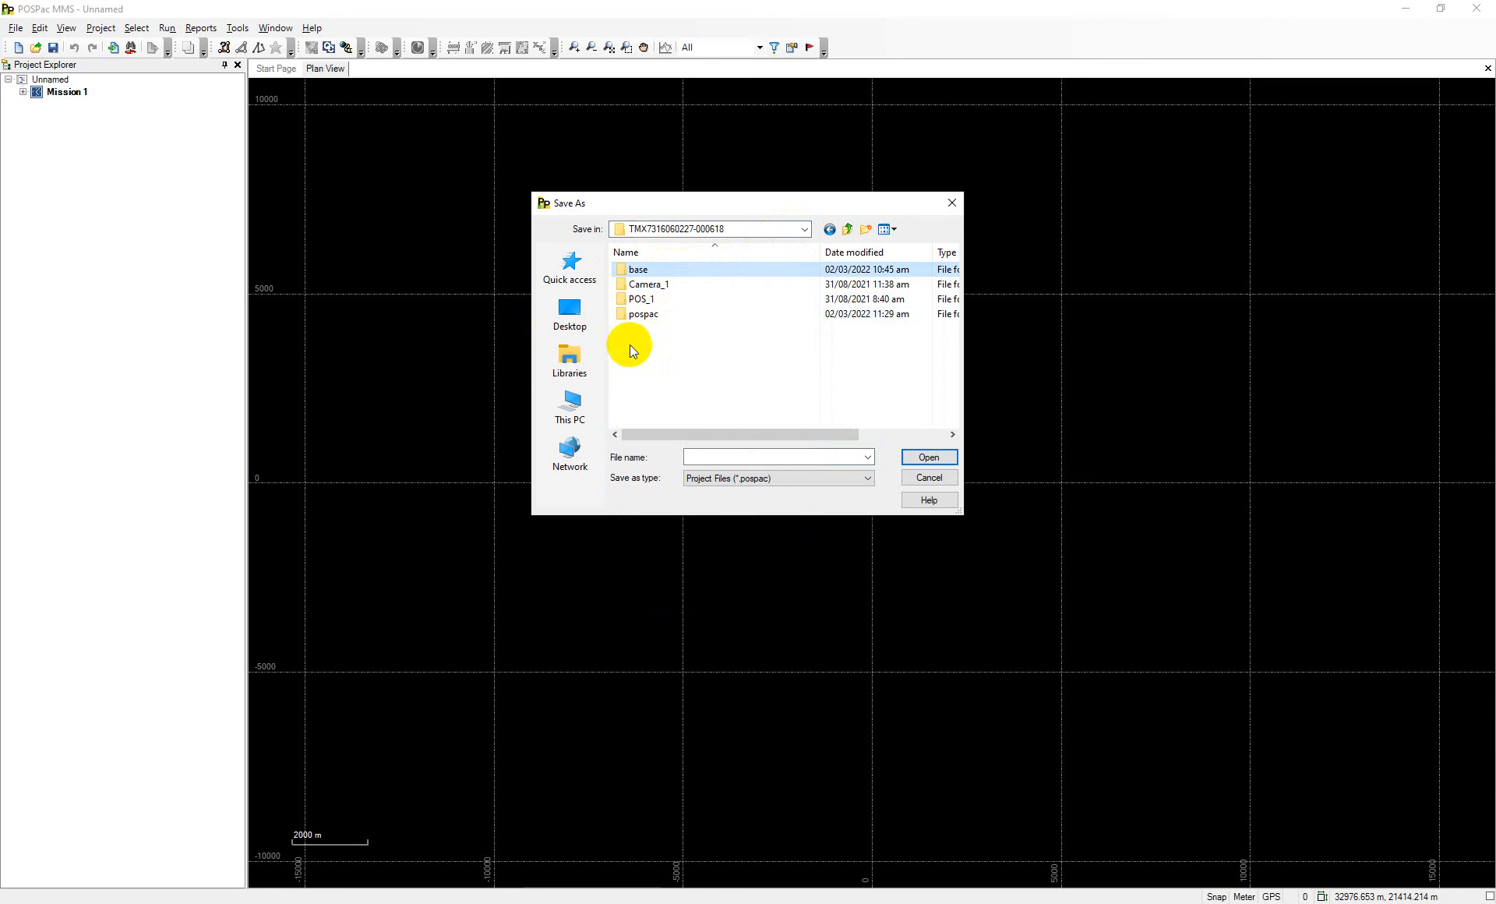
pyautogui.doubleClick(647, 315)
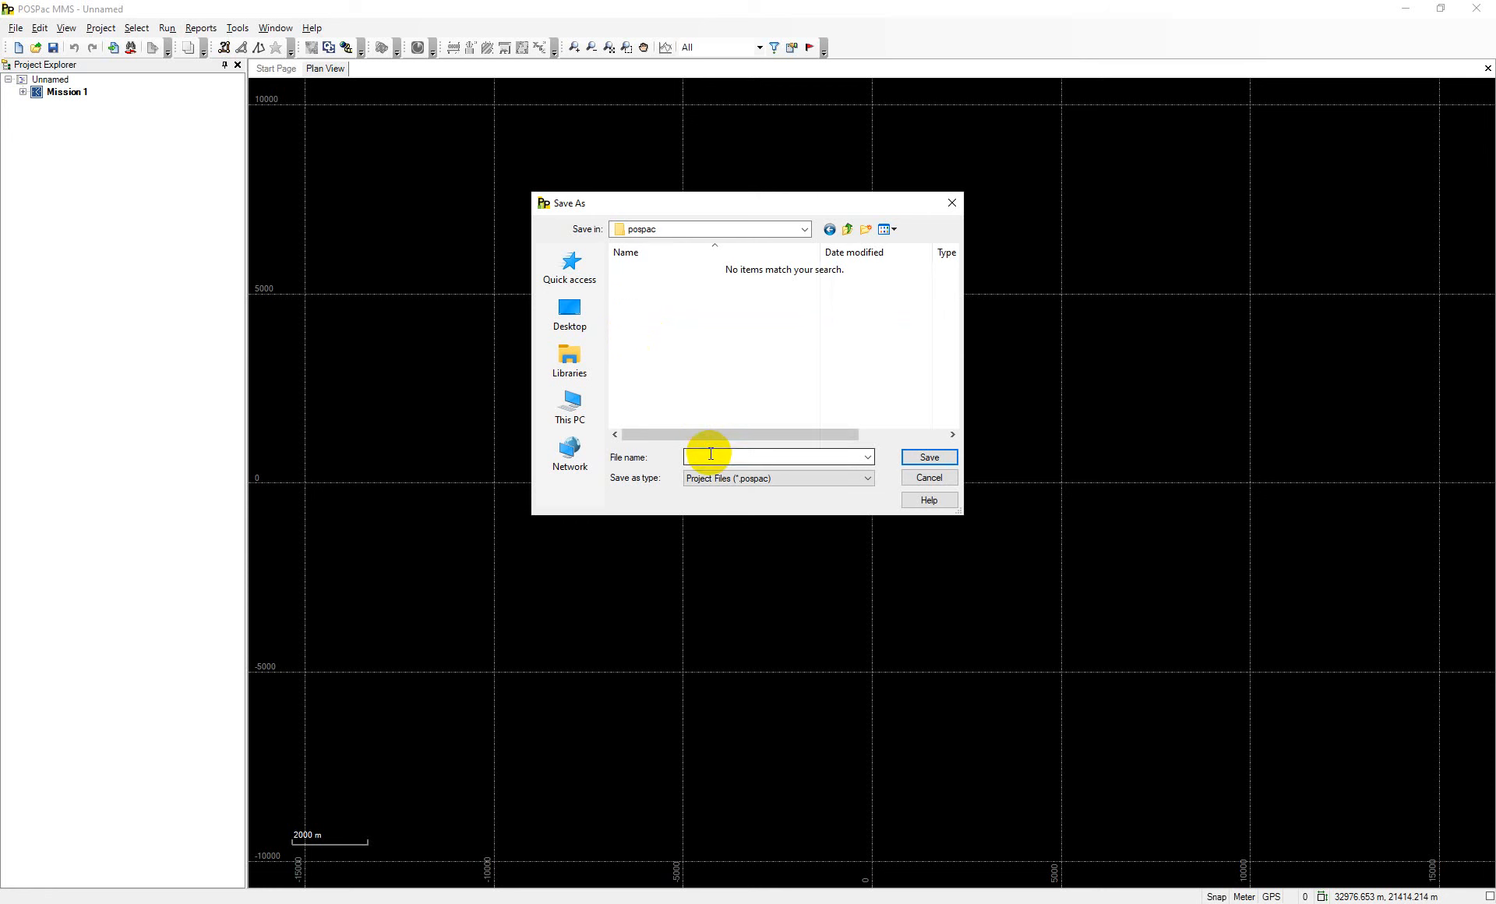
# Name the project file 20210830 and save it
pyautogui.click(711, 454)
pyautogui.write('20210830')
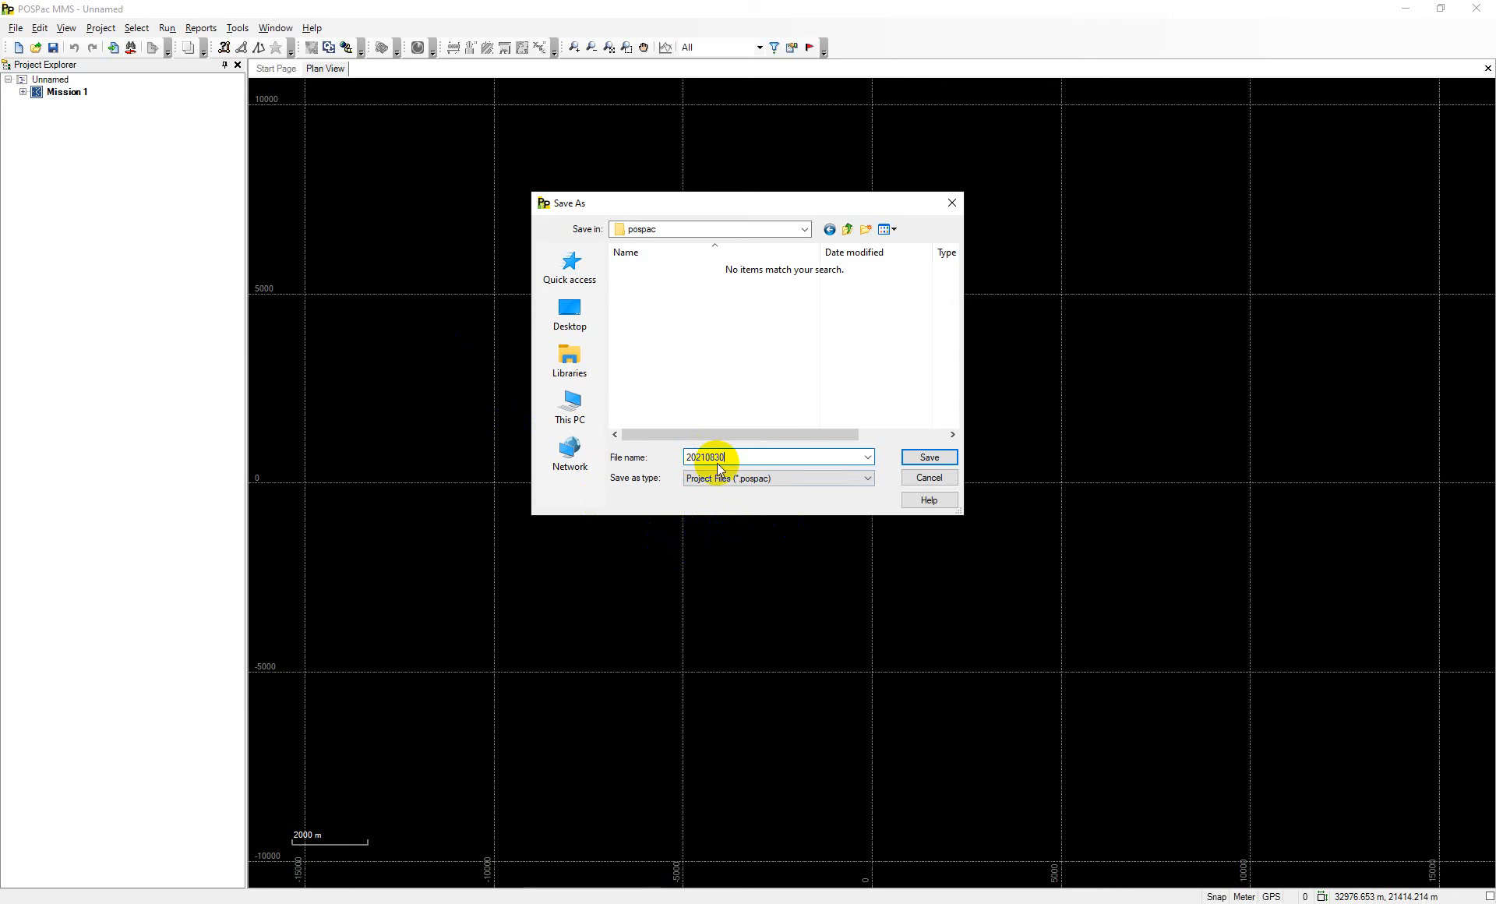
pyautogui.click(935, 457)
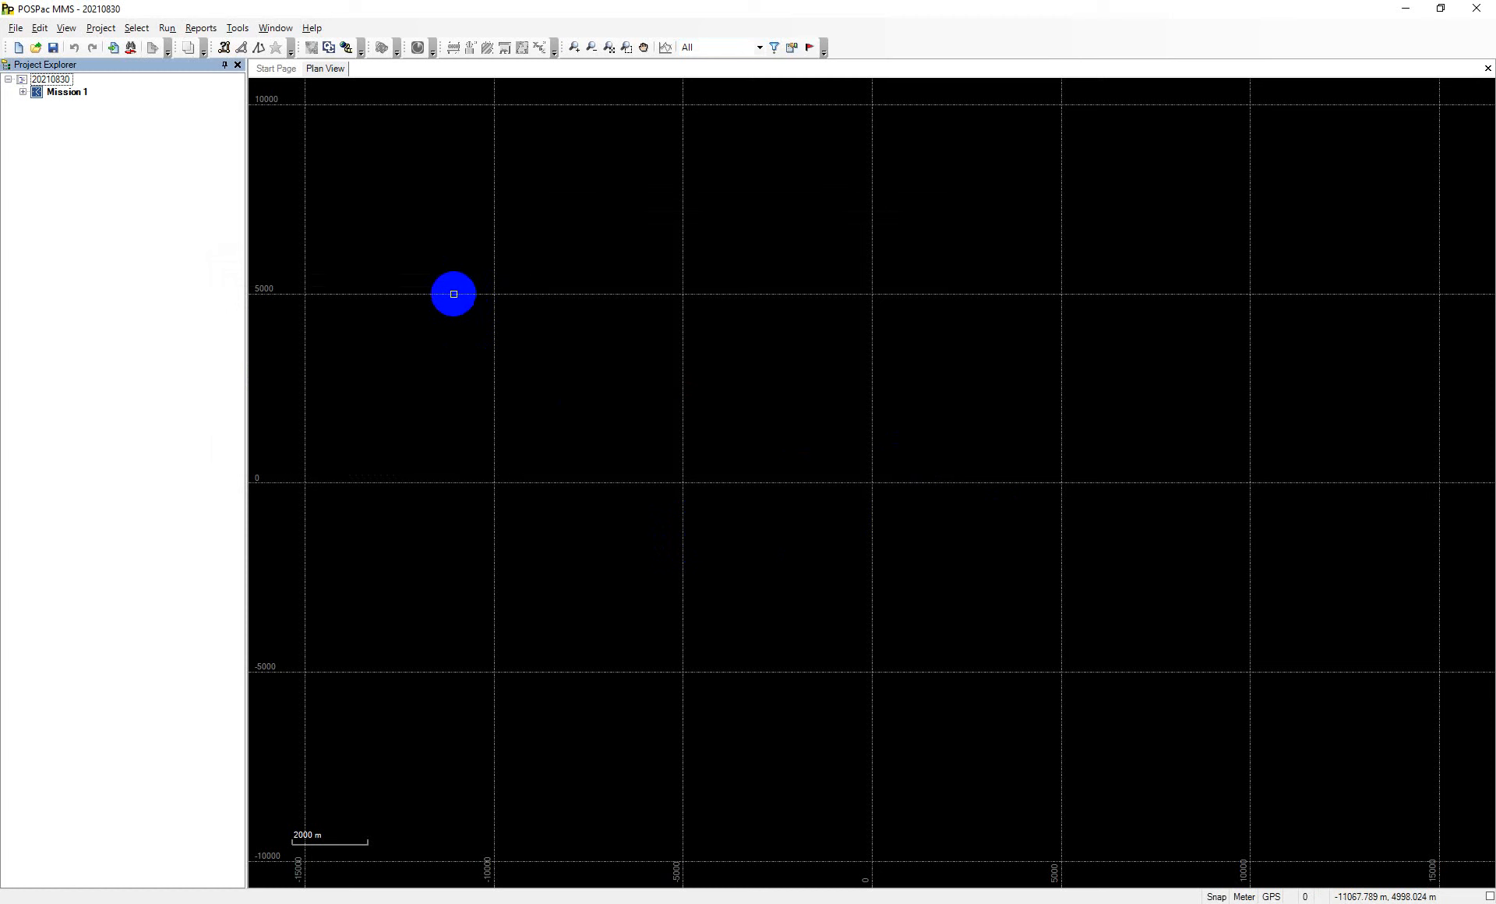
pyautogui.click(99, 32)
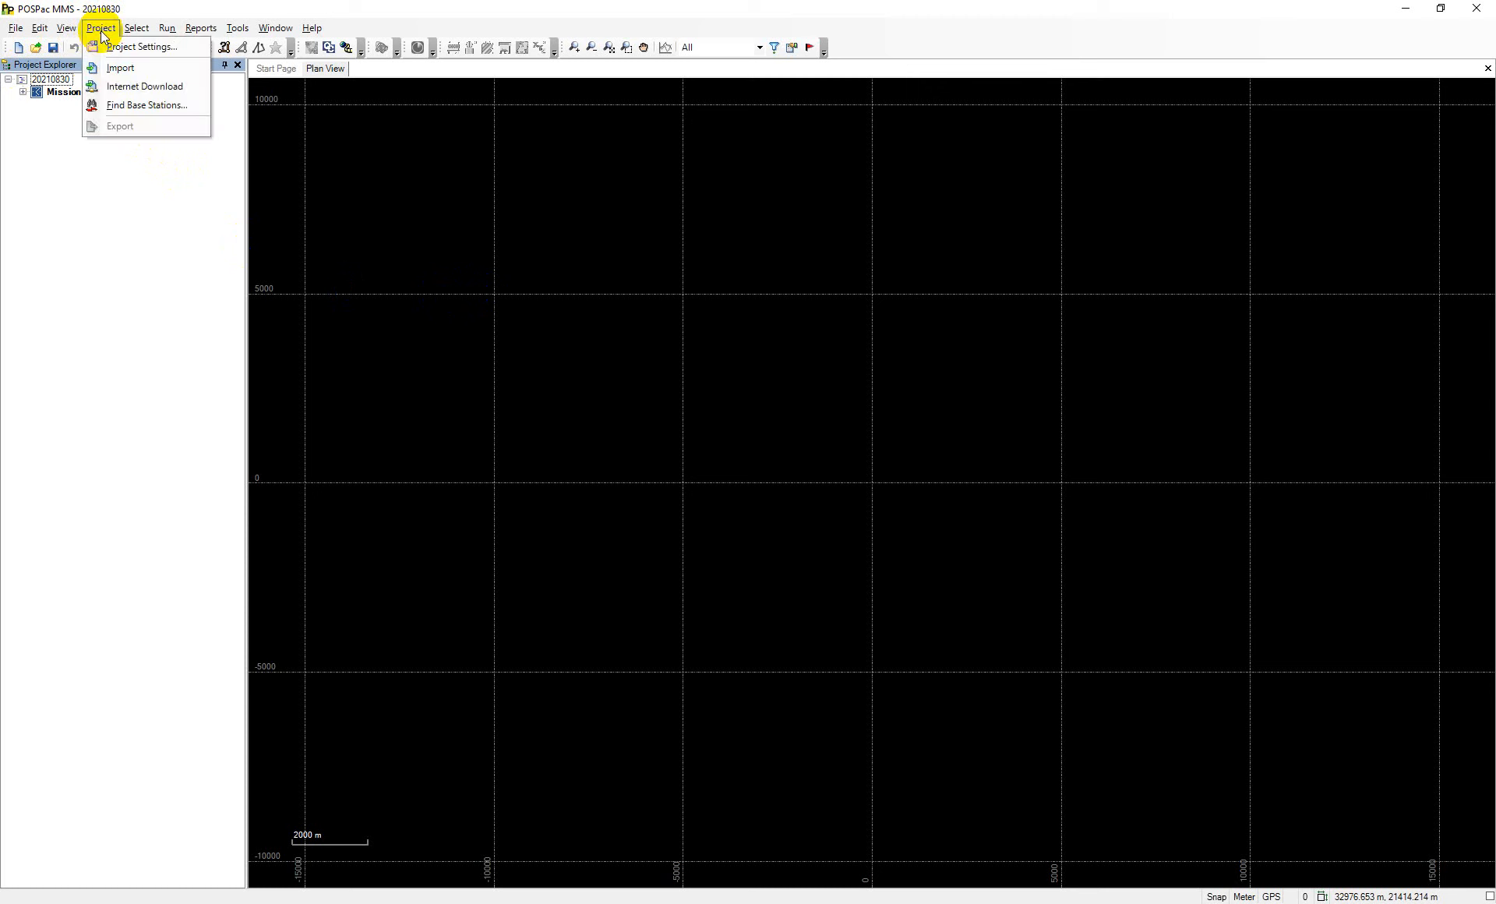
pyautogui.click(127, 71)
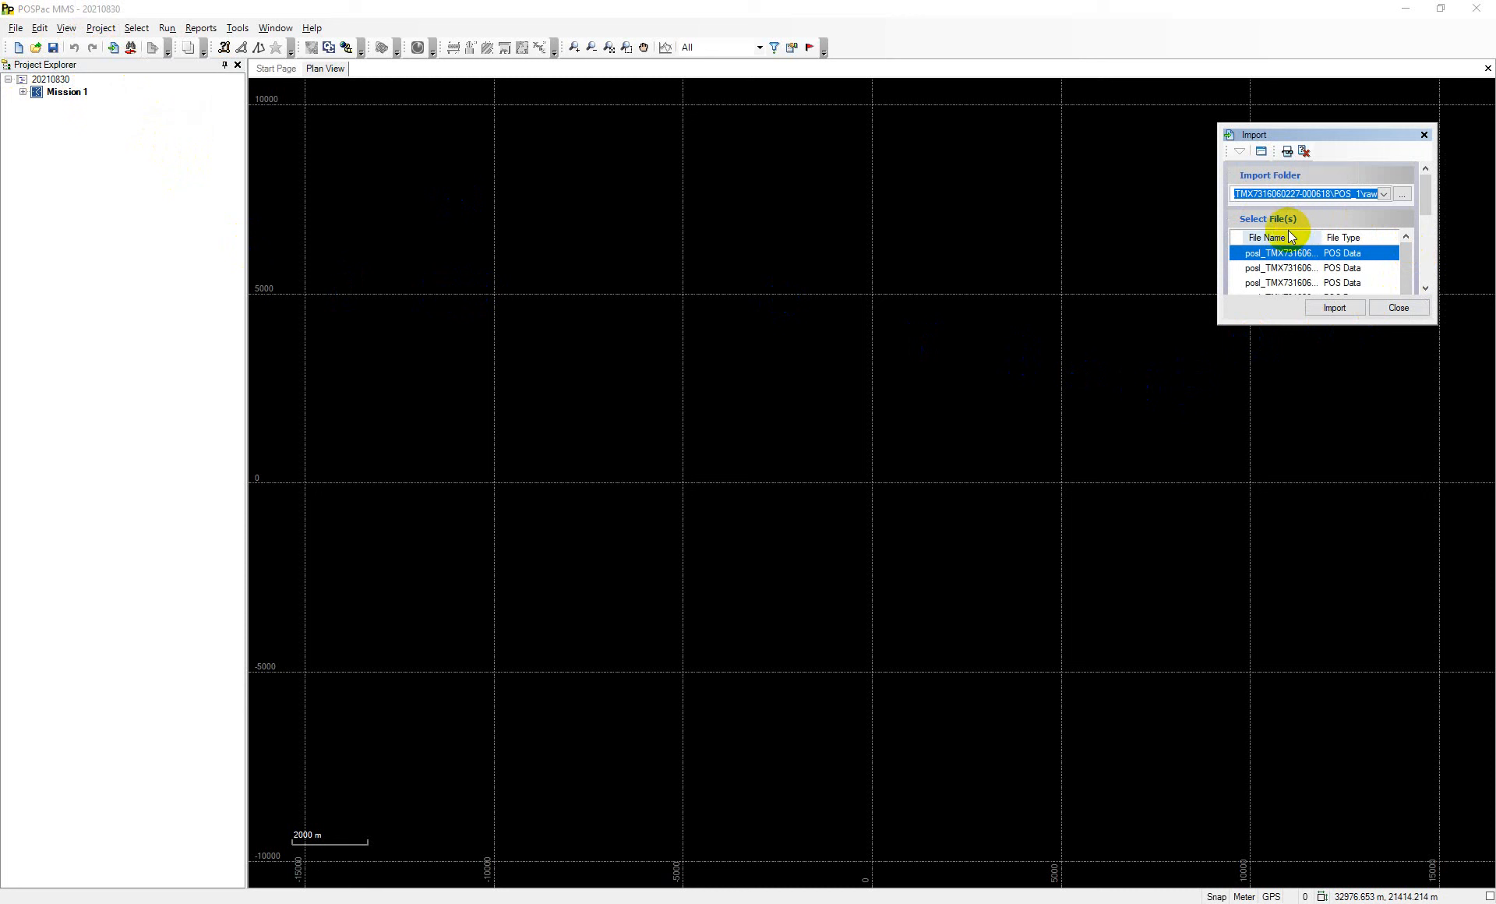
pyautogui.click(1403, 195)
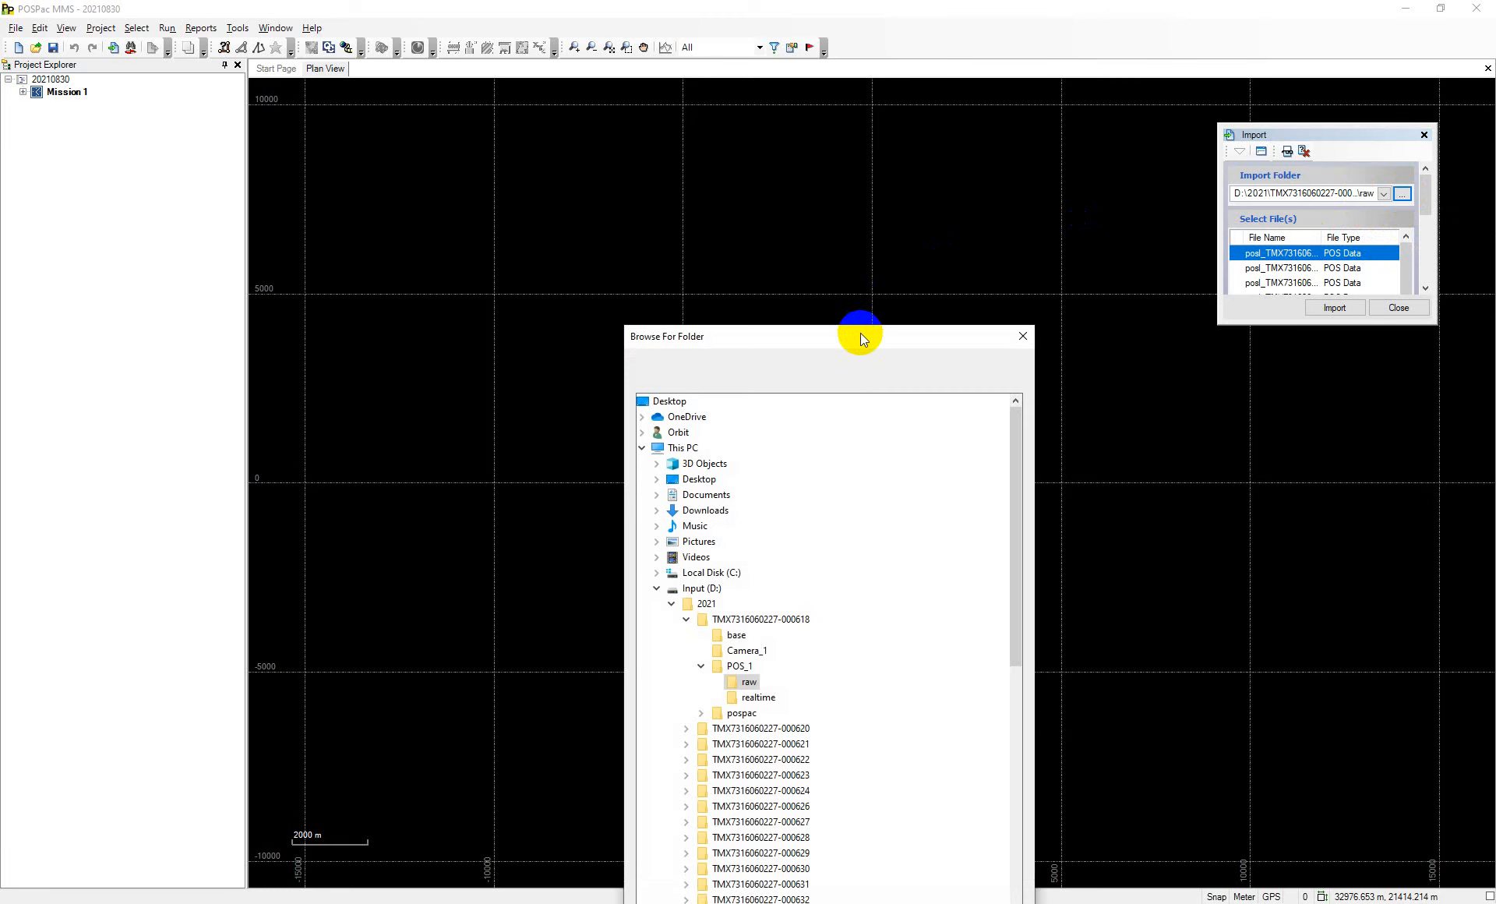
pyautogui.moveTo(861, 333); pyautogui.dragTo(861, 264)
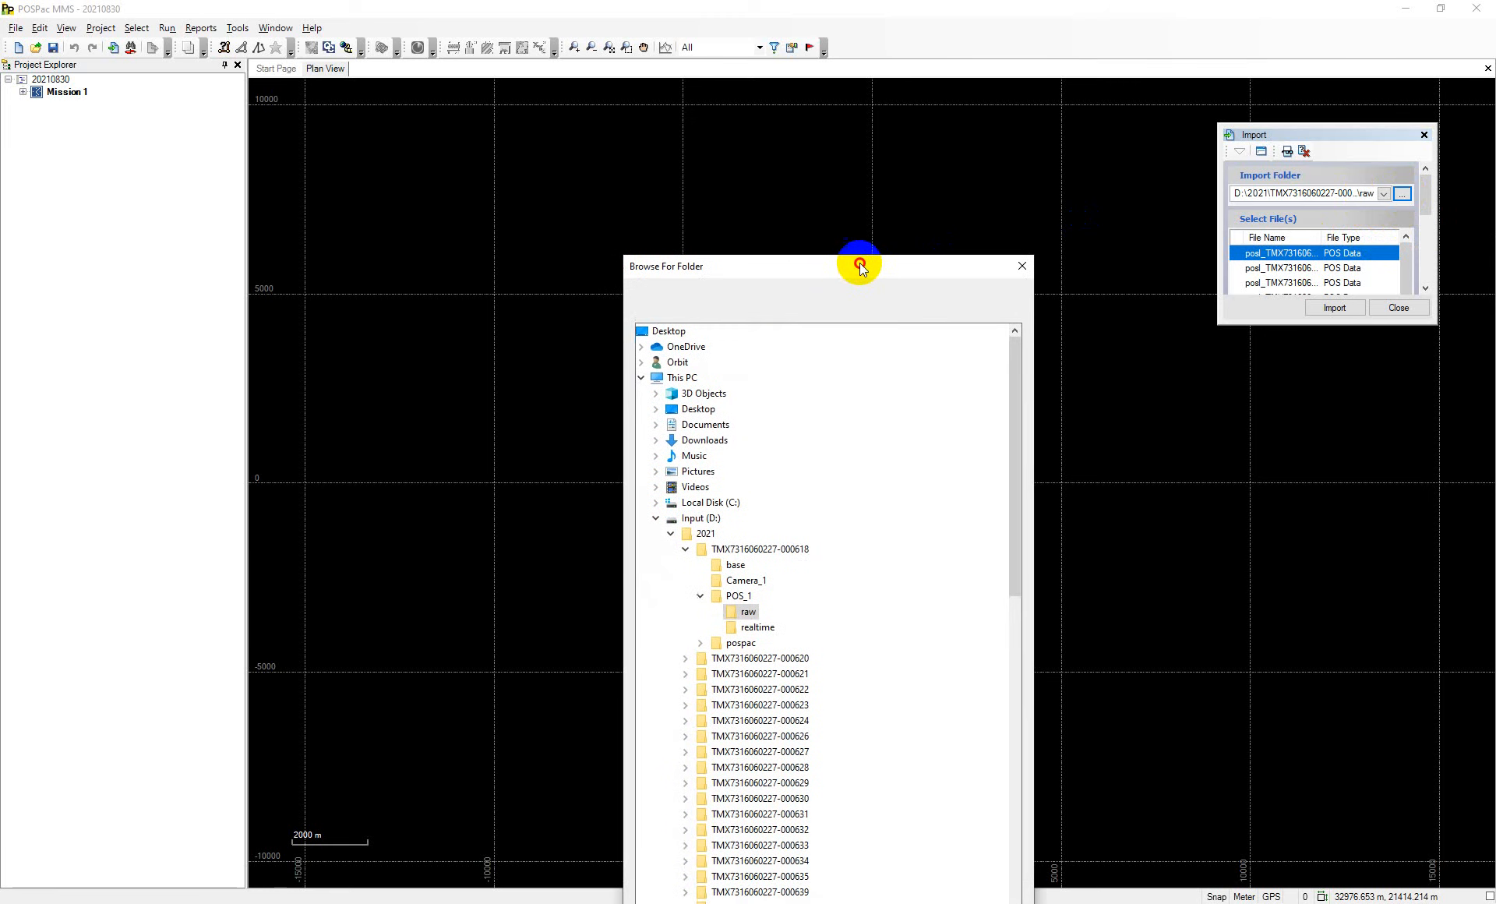
pyautogui.click(695, 520)
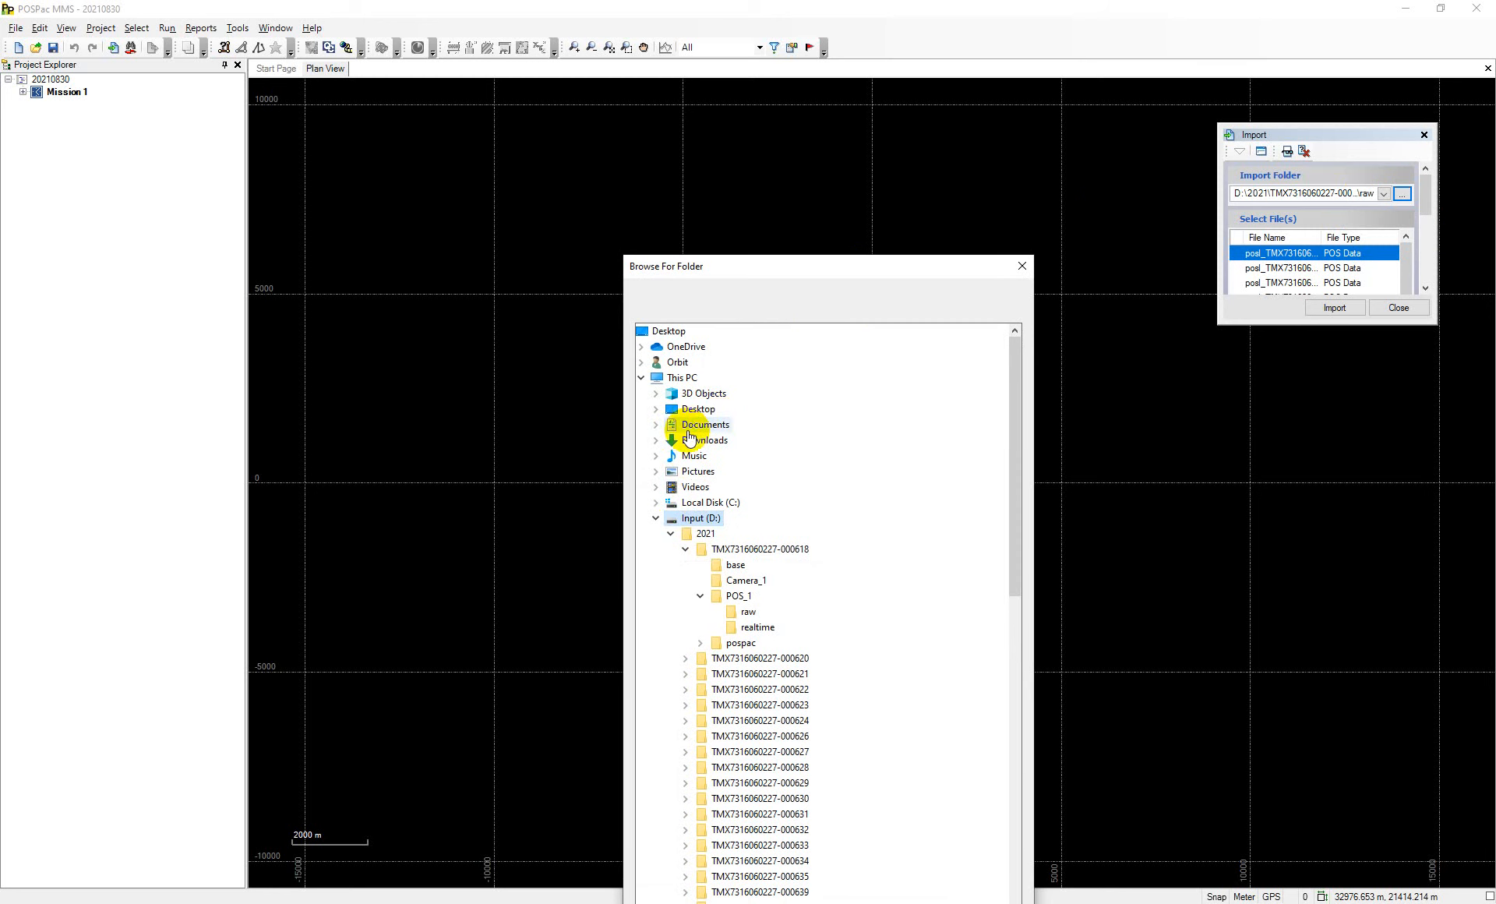
pyautogui.click(656, 518)
pyautogui.click(657, 517)
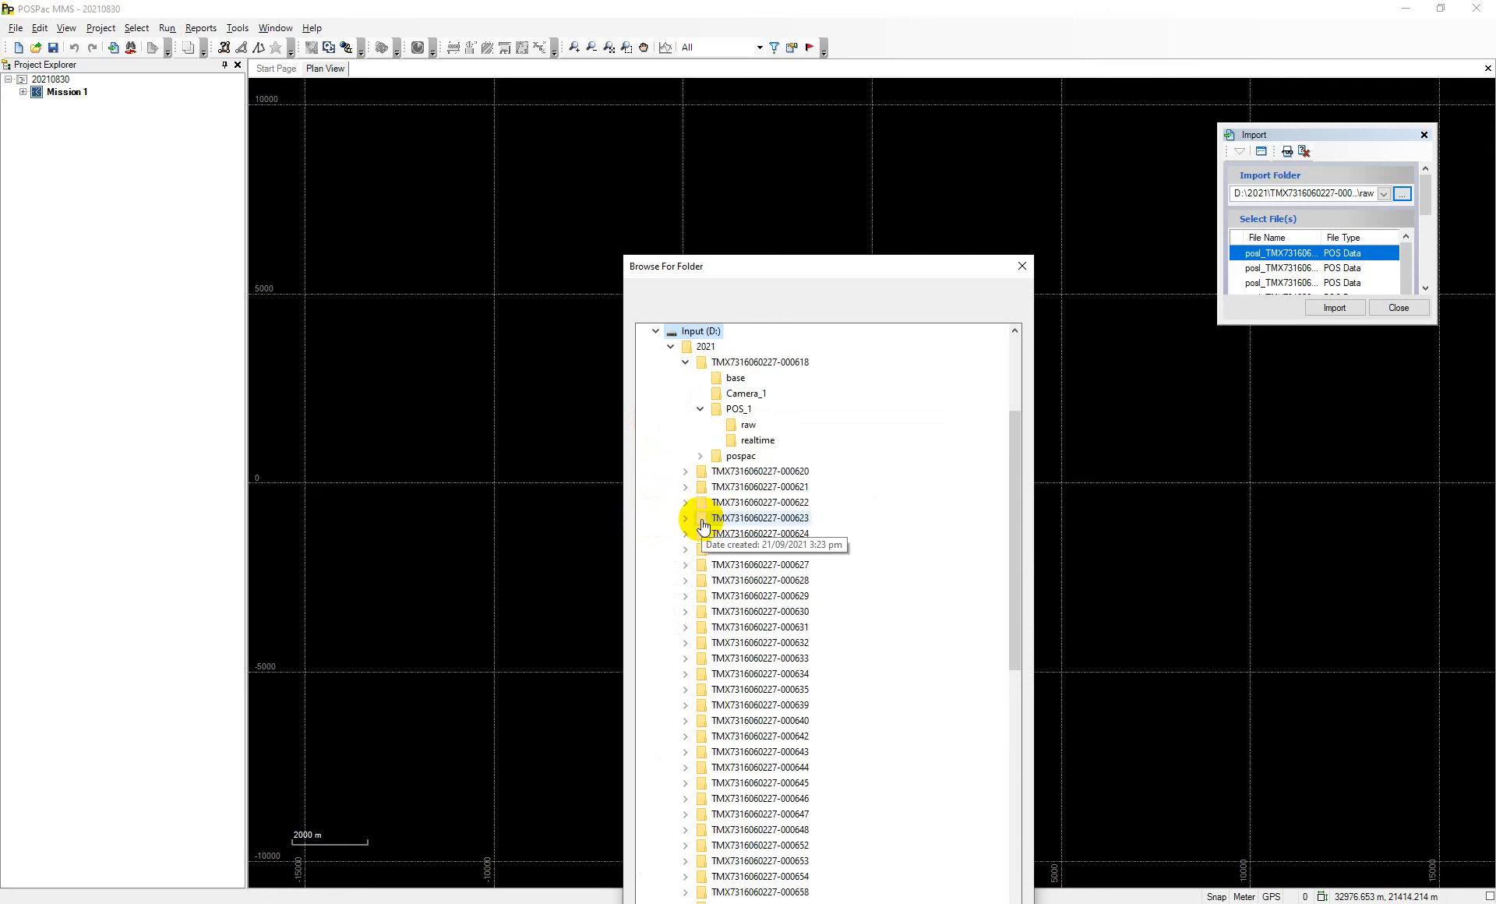
pyautogui.click(685, 362)
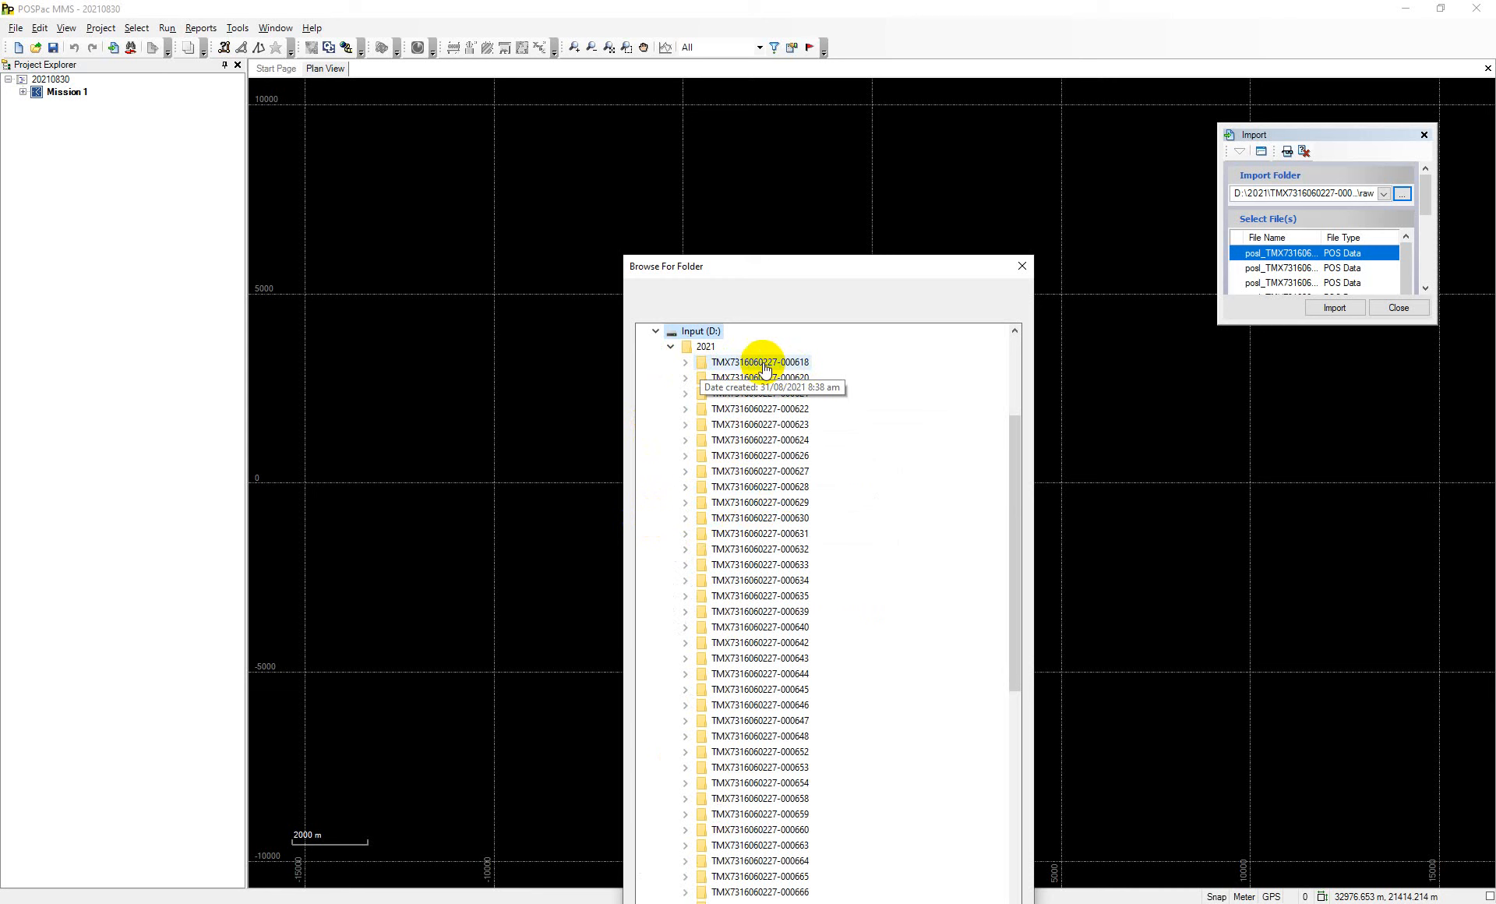
pyautogui.doubleClick(755, 363)
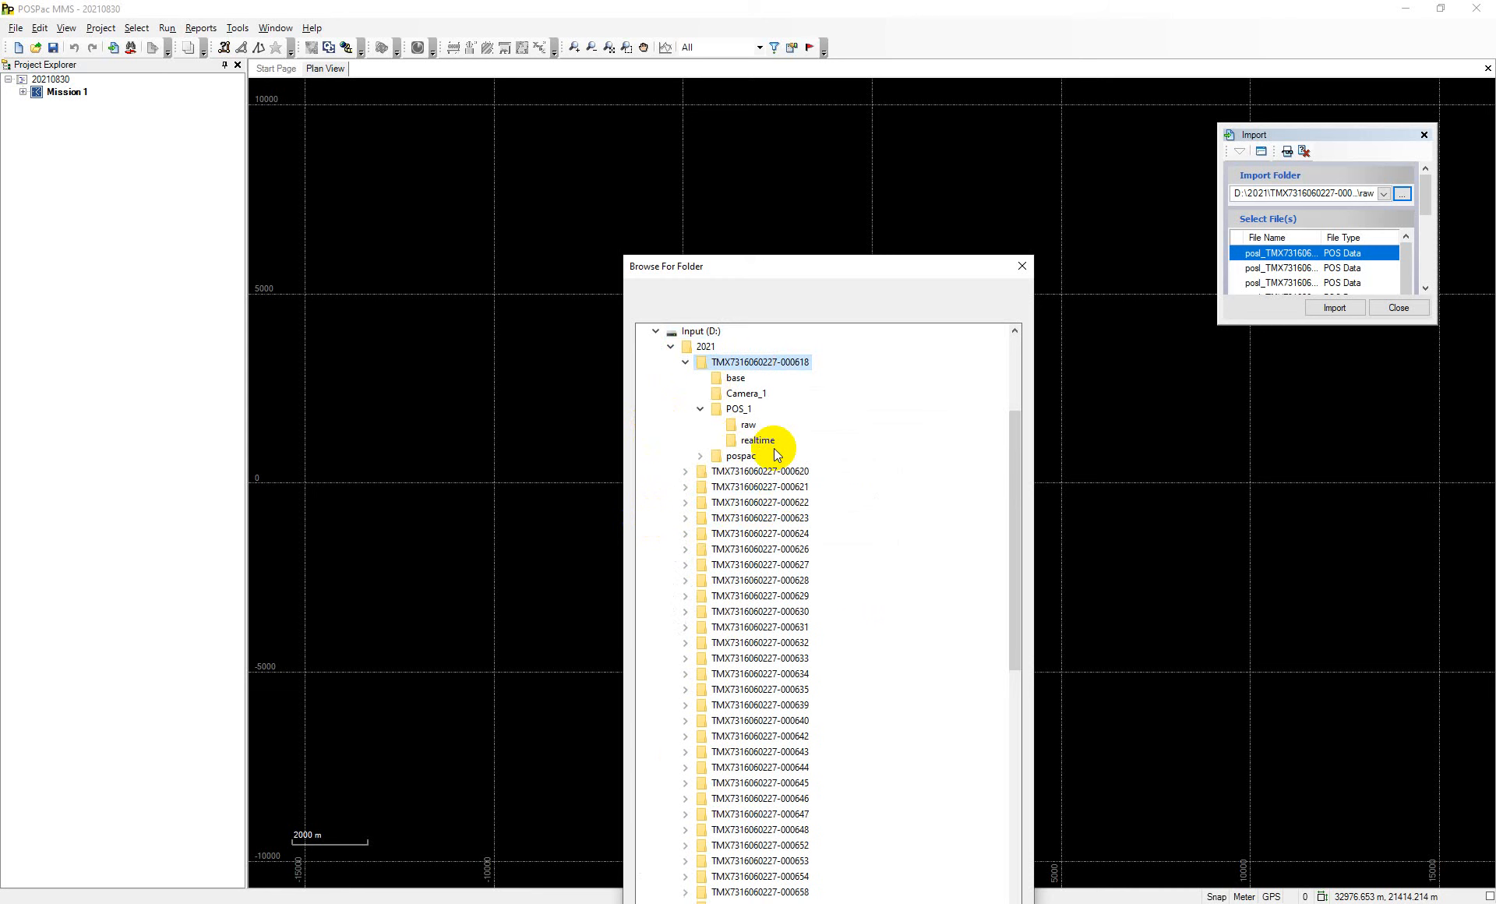
# Set the import folder to the raw subfolder of POS_1 in the mission folder
pyautogui.click(701, 409)
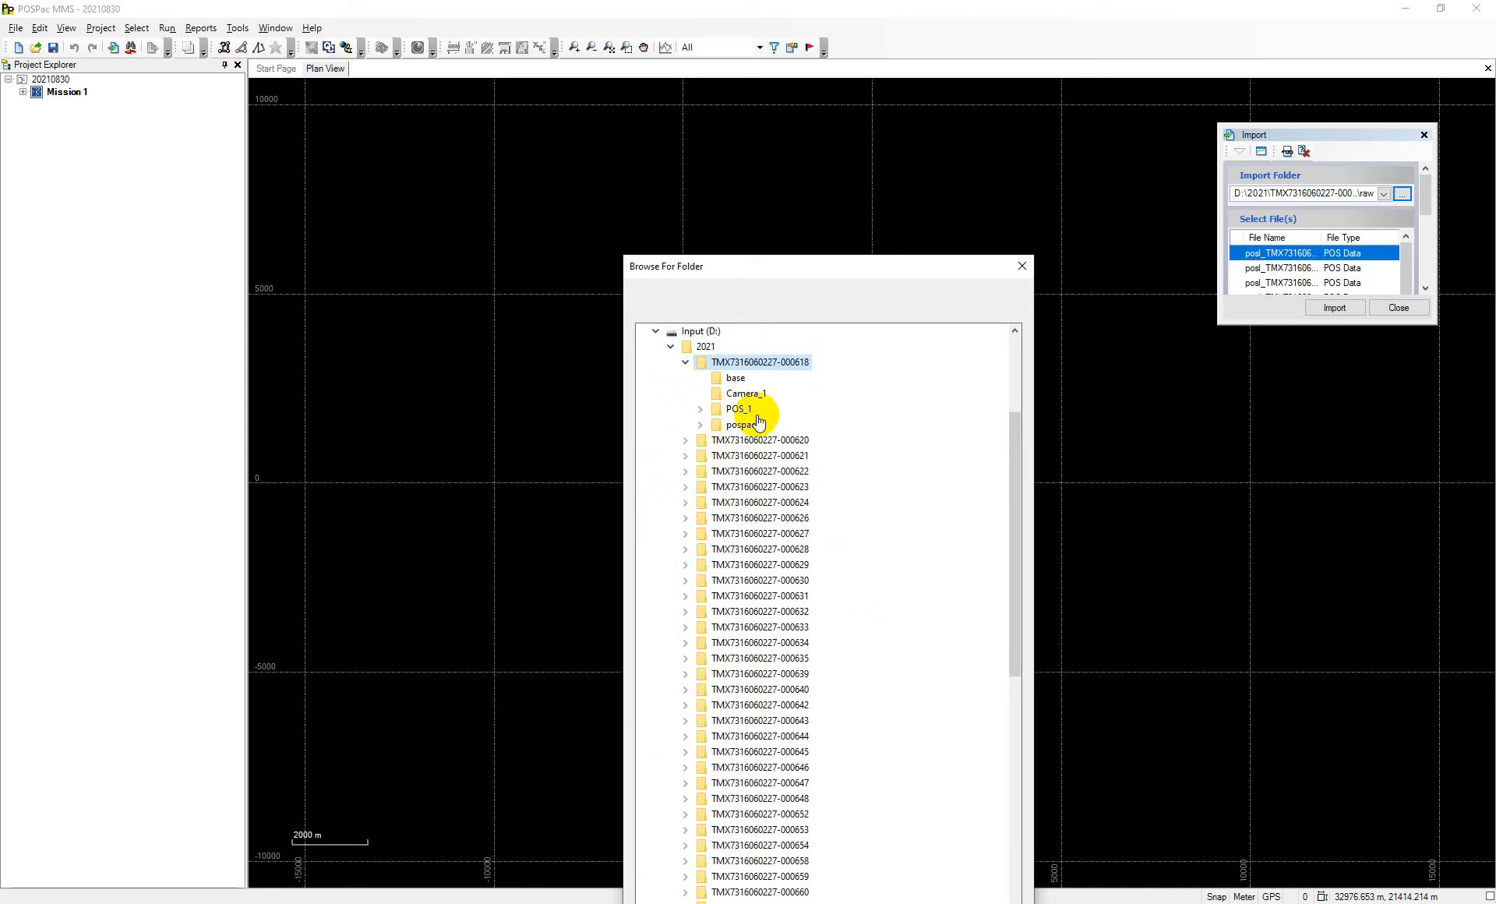
pyautogui.click(699, 409)
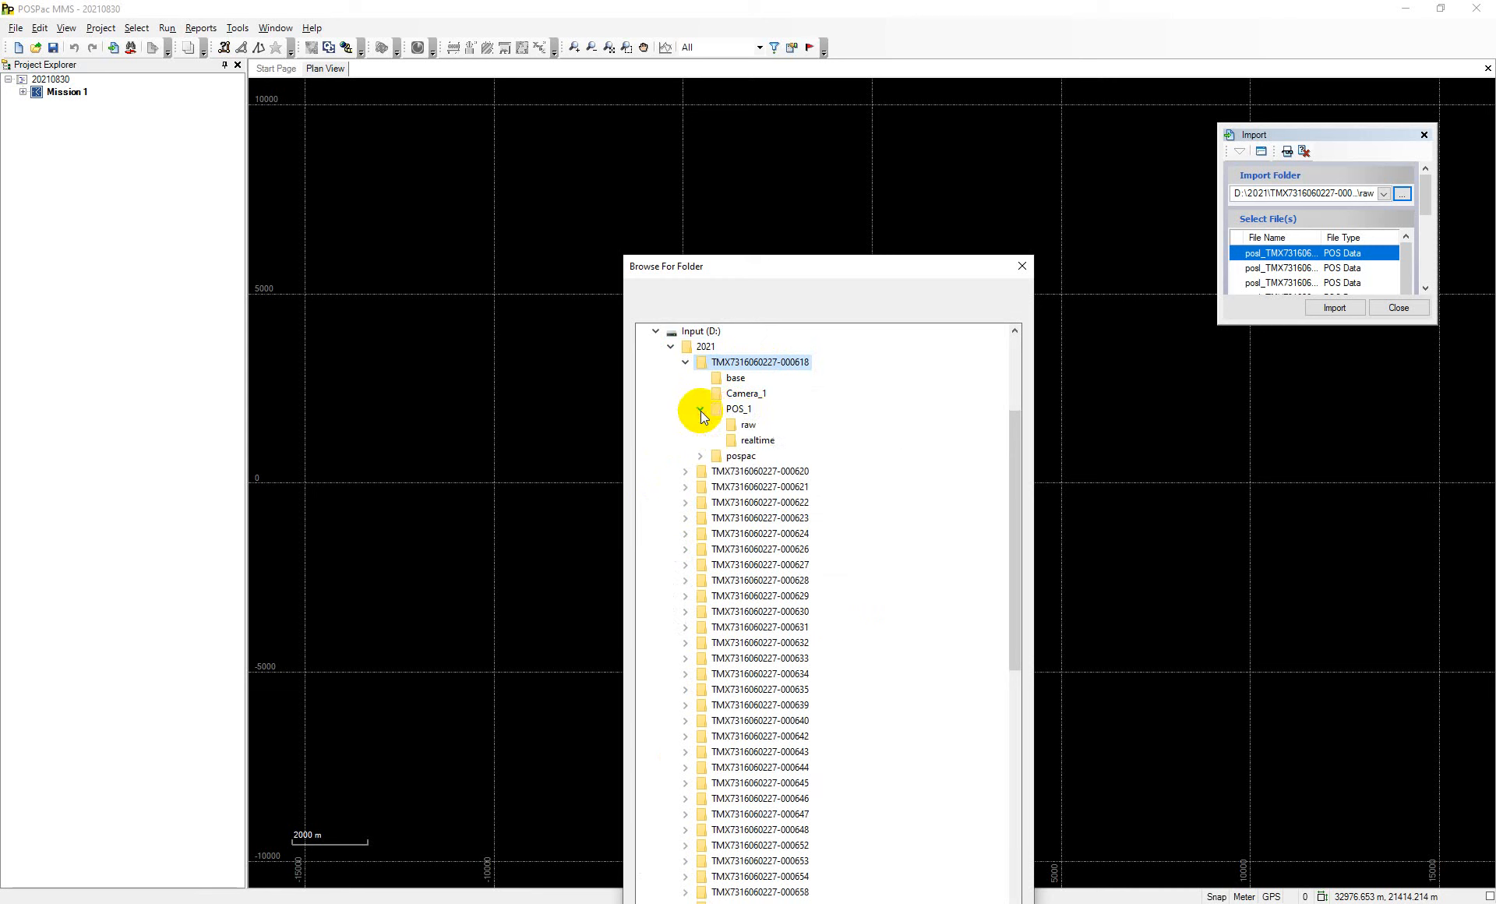
pyautogui.click(744, 441)
pyautogui.click(747, 425)
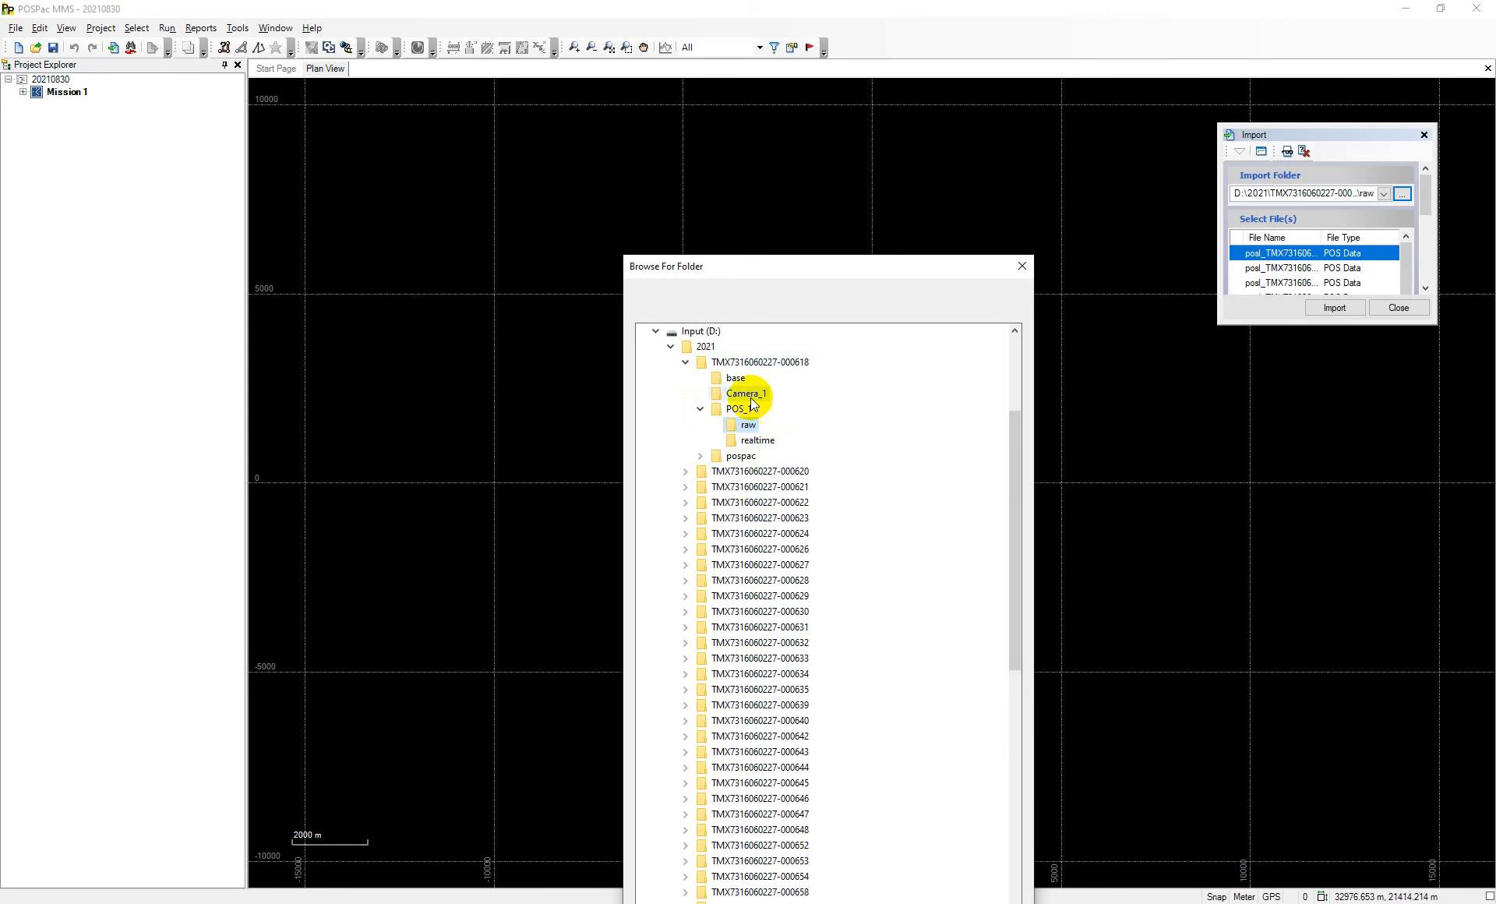
pyautogui.moveTo(779, 267); pyautogui.dragTo(774, 154)
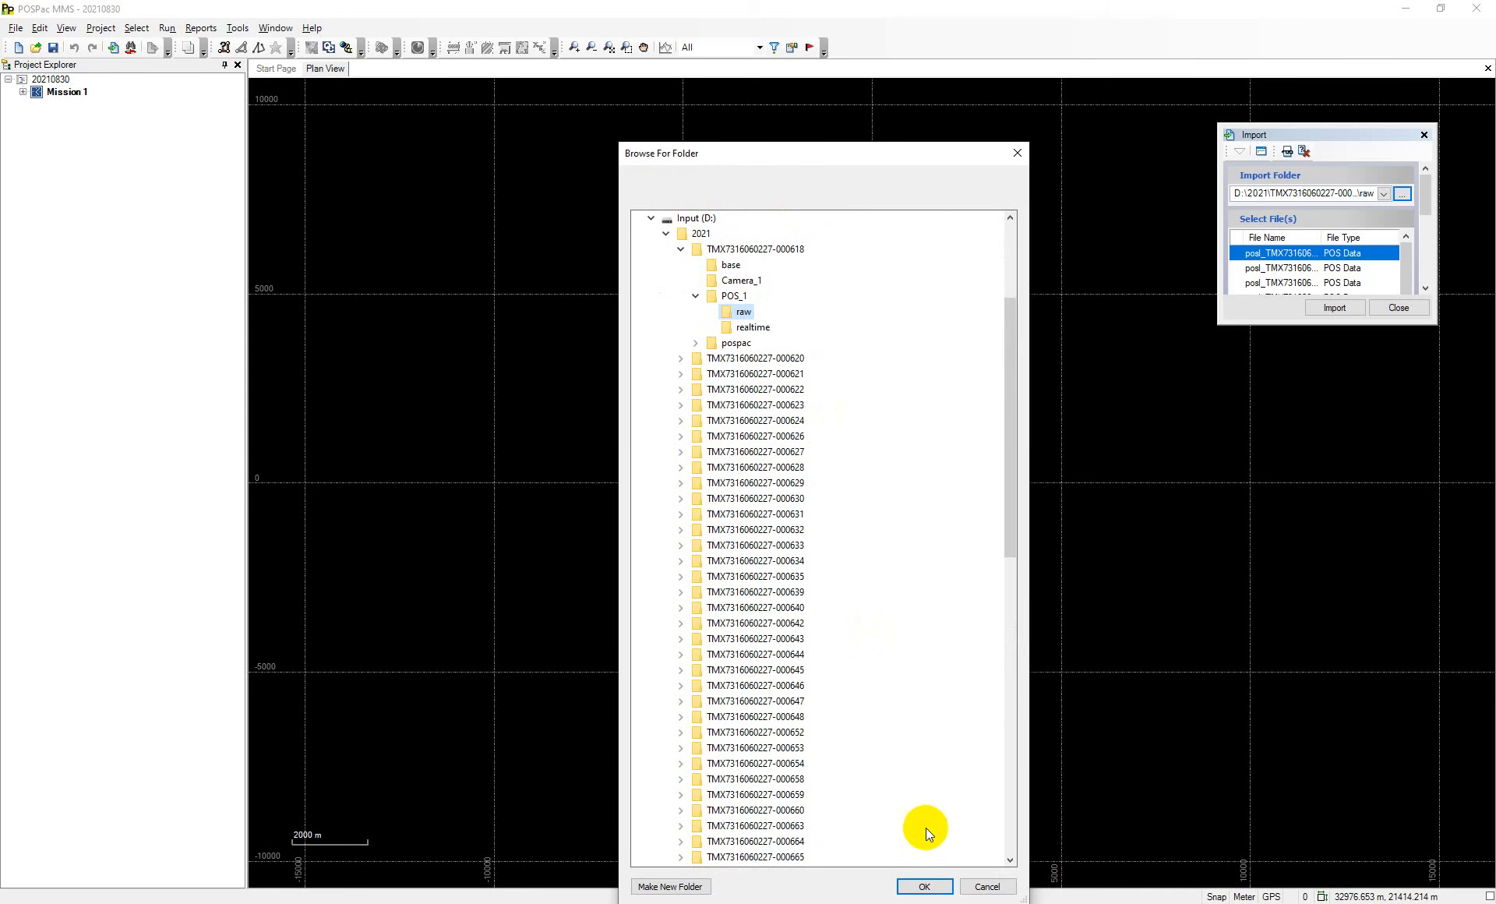
pyautogui.click(925, 884)
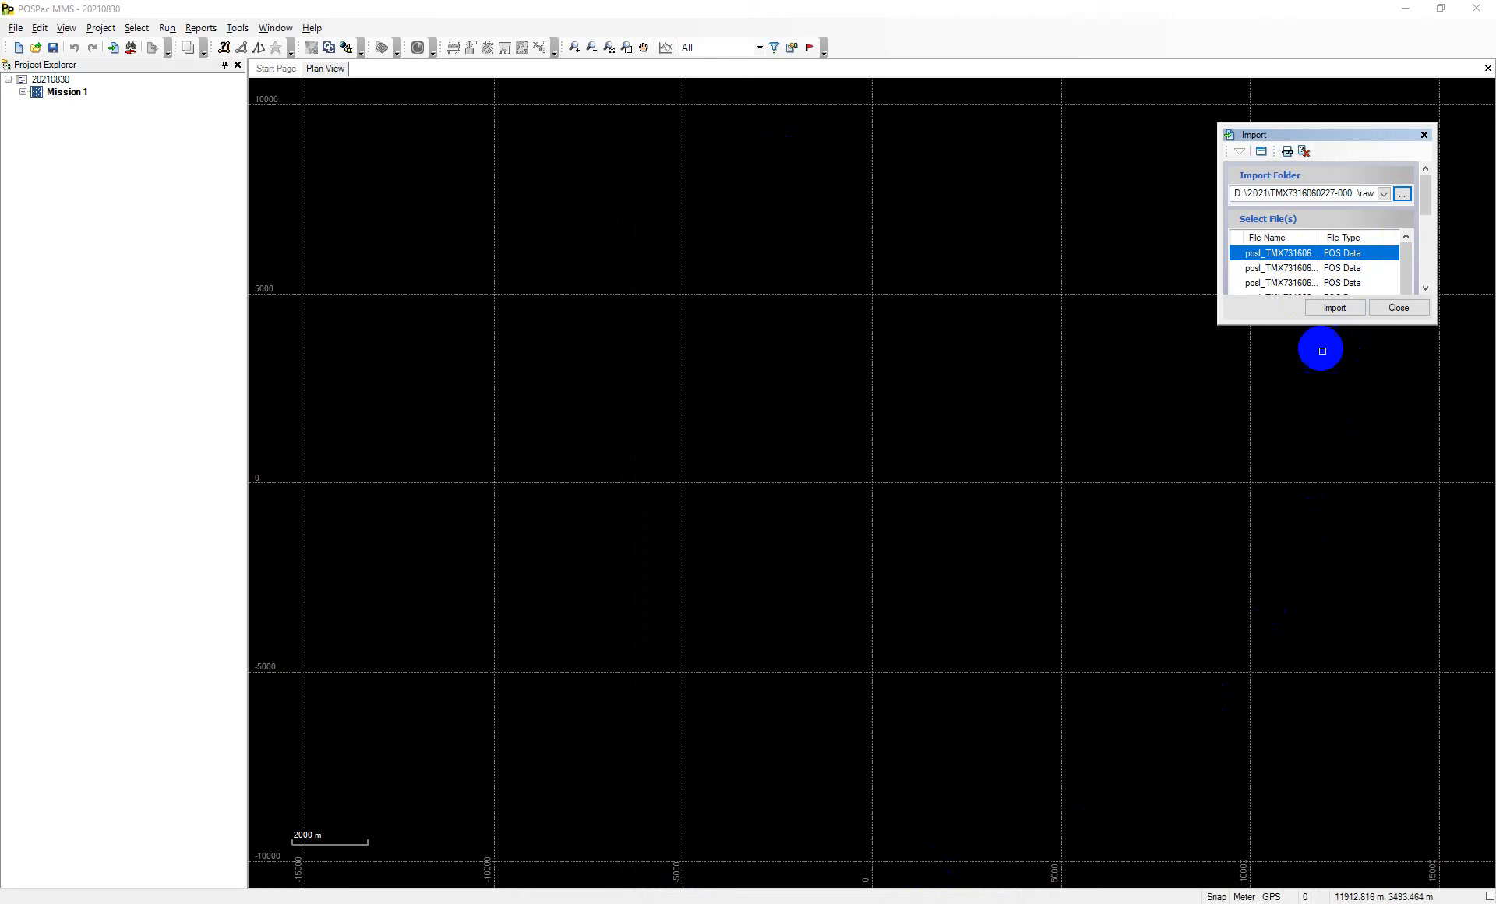
# Import the raw POS data, specifying the rover antenna as manufacturer Tallysman, type 33-3870 GNSS
pyautogui.click(1333, 309)
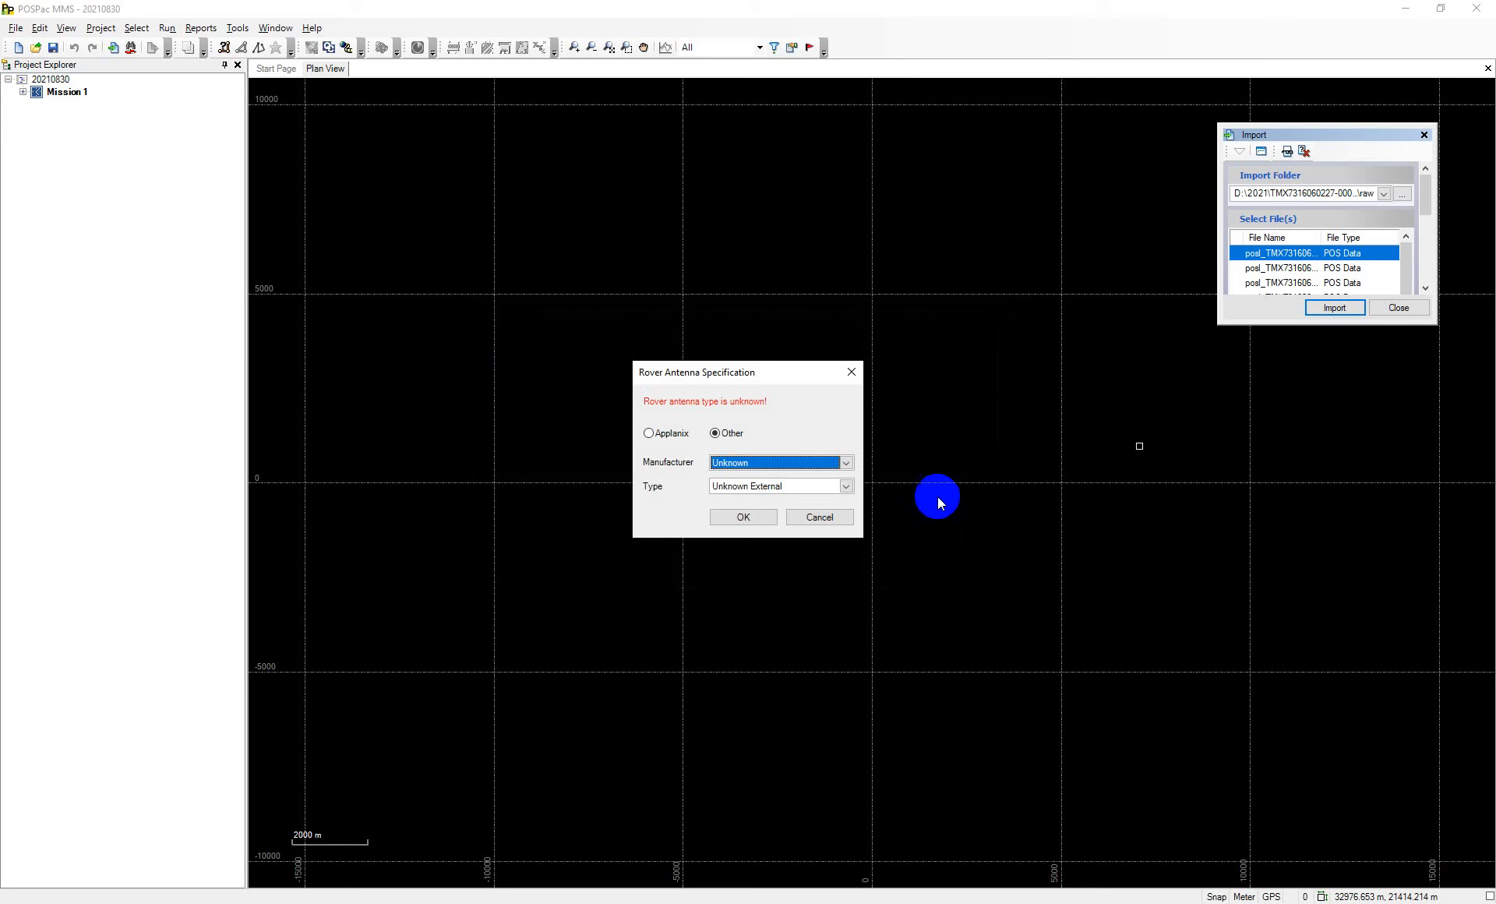
pyautogui.click(847, 463)
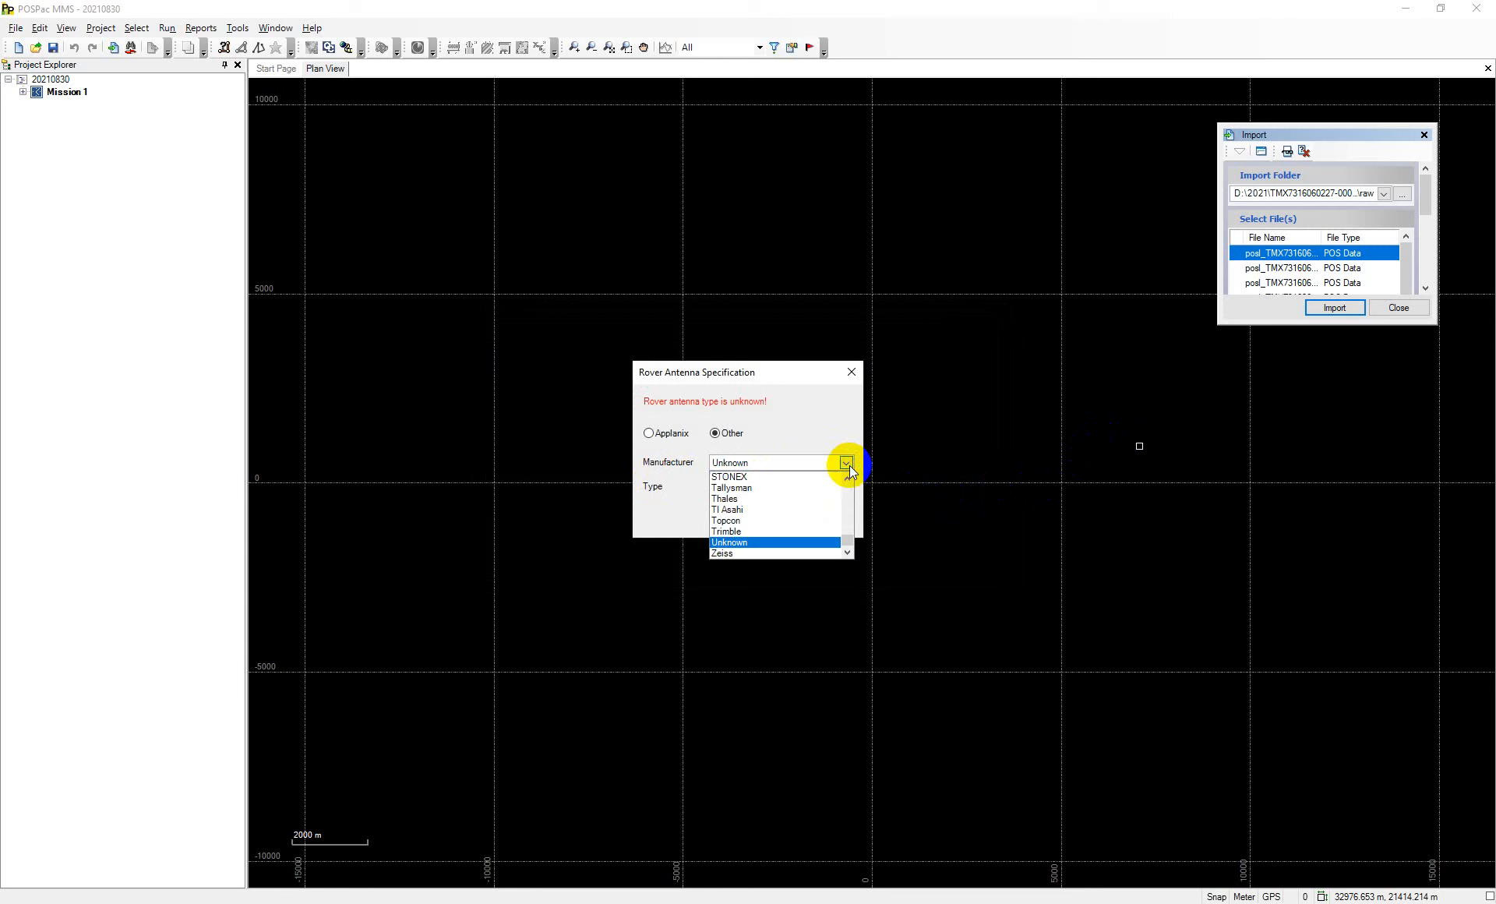
pyautogui.click(740, 488)
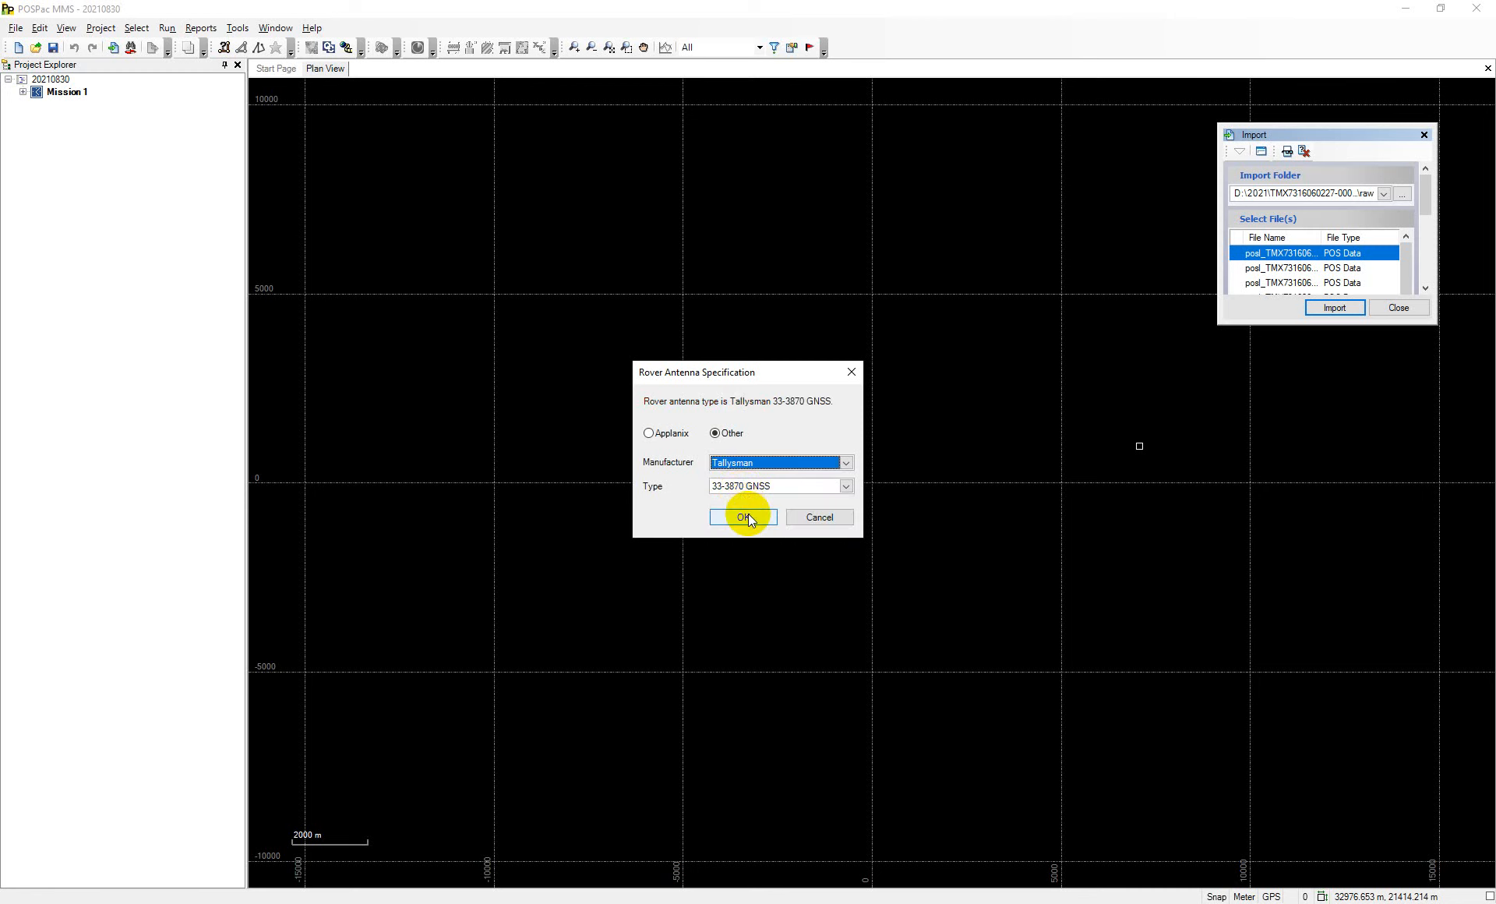
pyautogui.click(750, 517)
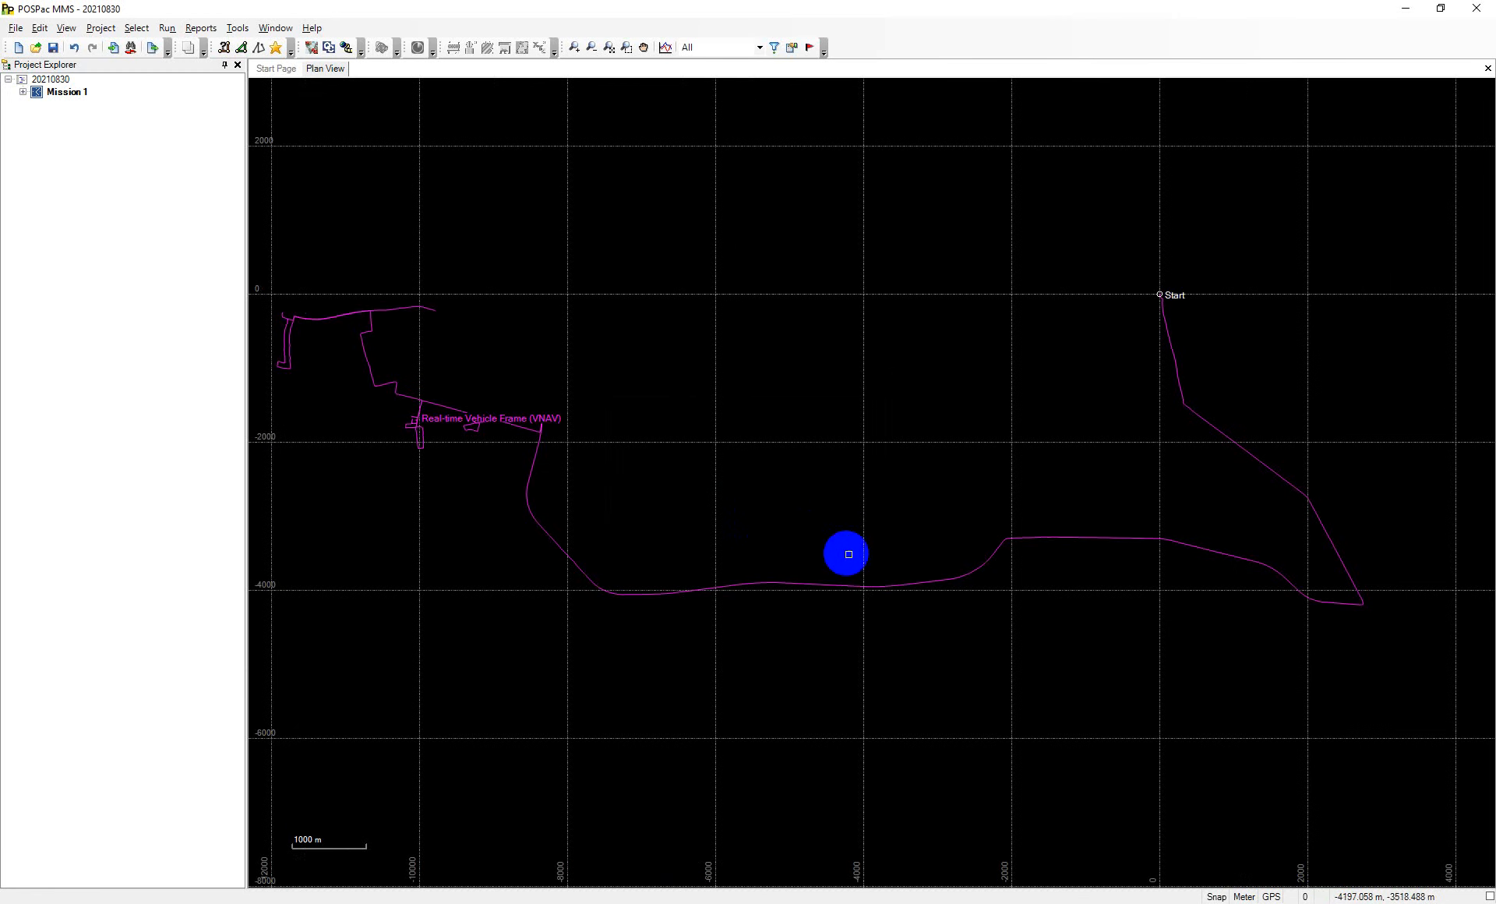
pyautogui.scroll(-2, 810, 554)
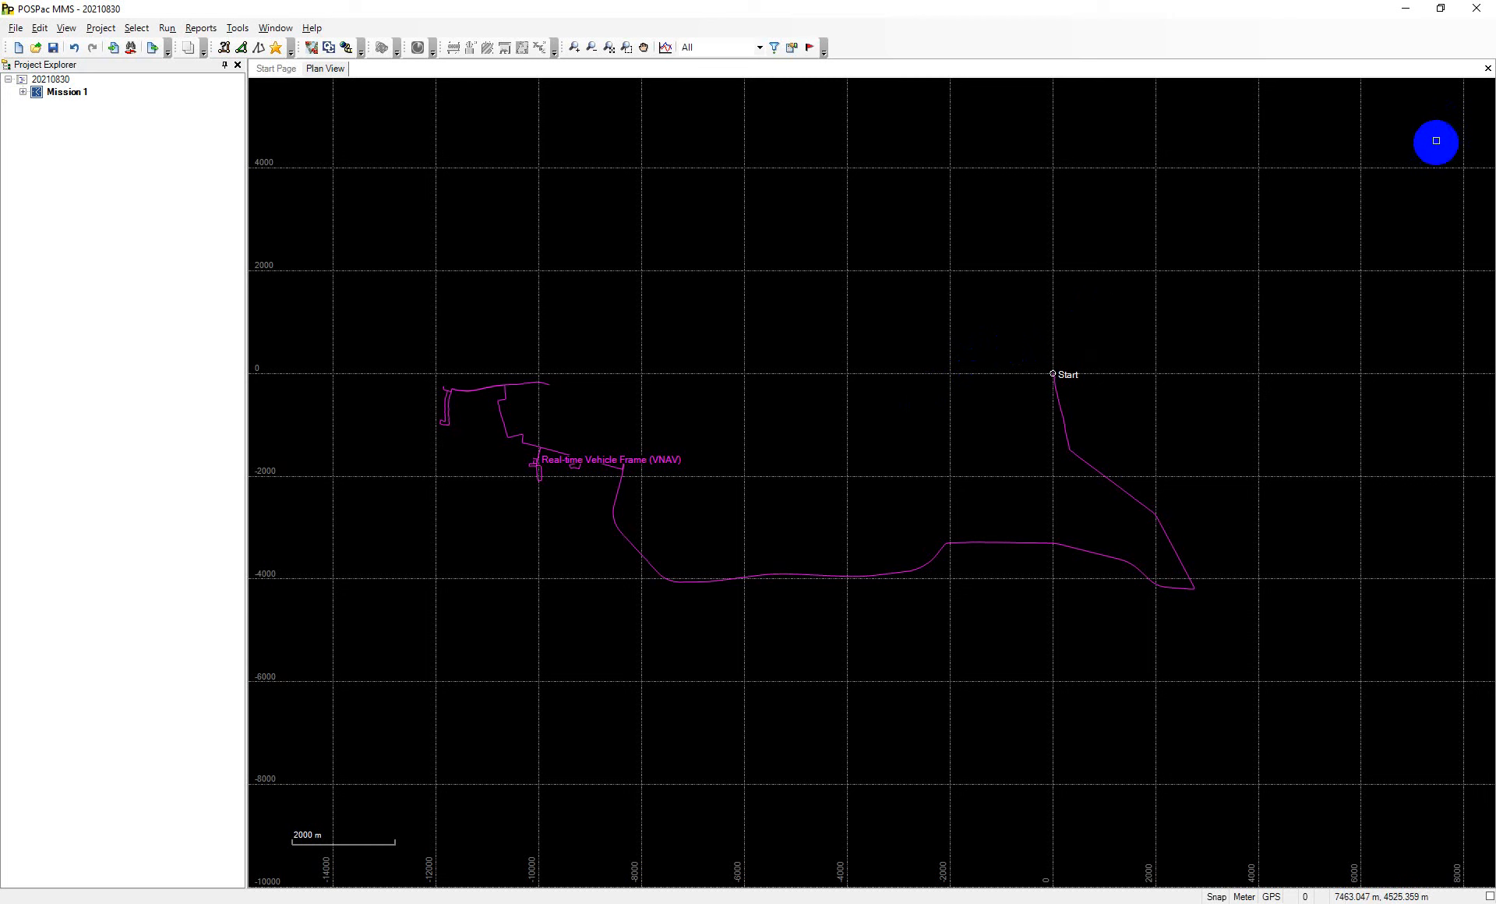
pyautogui.click(1441, 9)
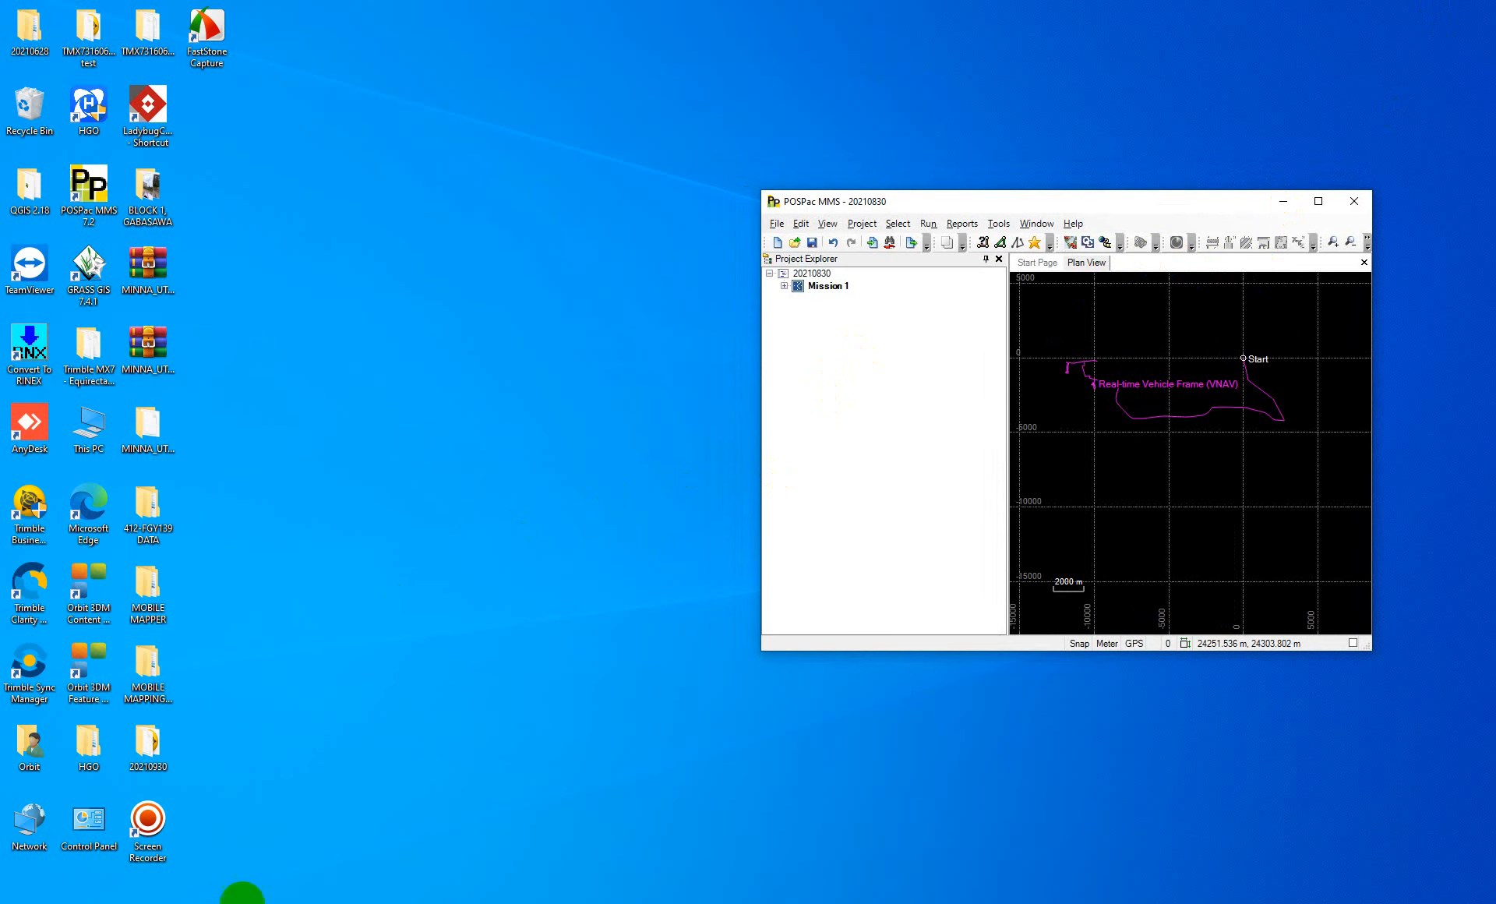
pyautogui.click(282, 902)
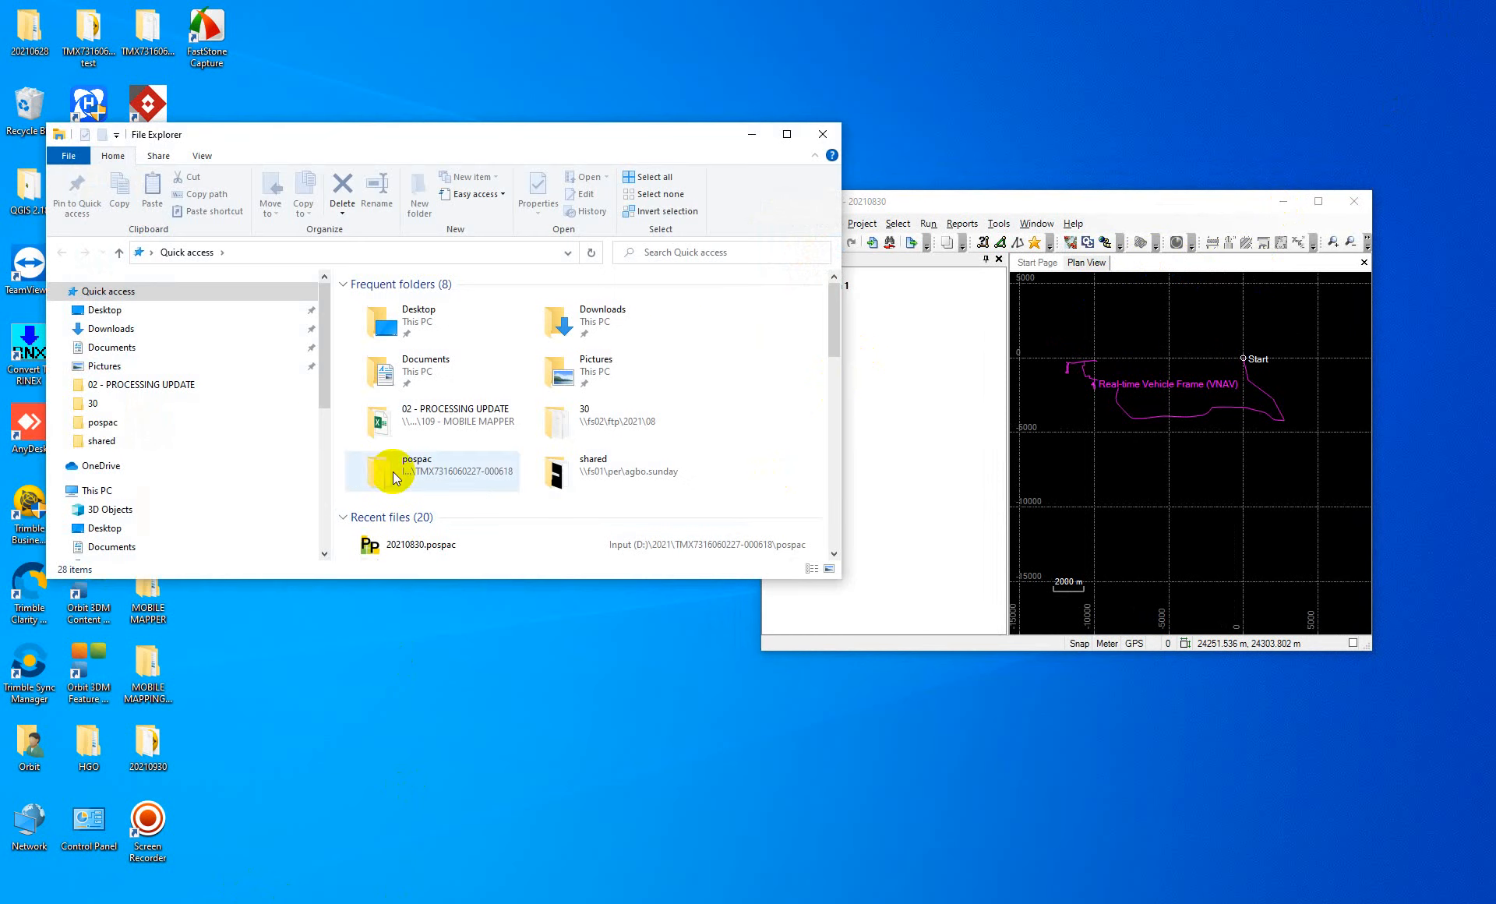
pyautogui.moveTo(326, 381); pyautogui.dragTo(295, 488)
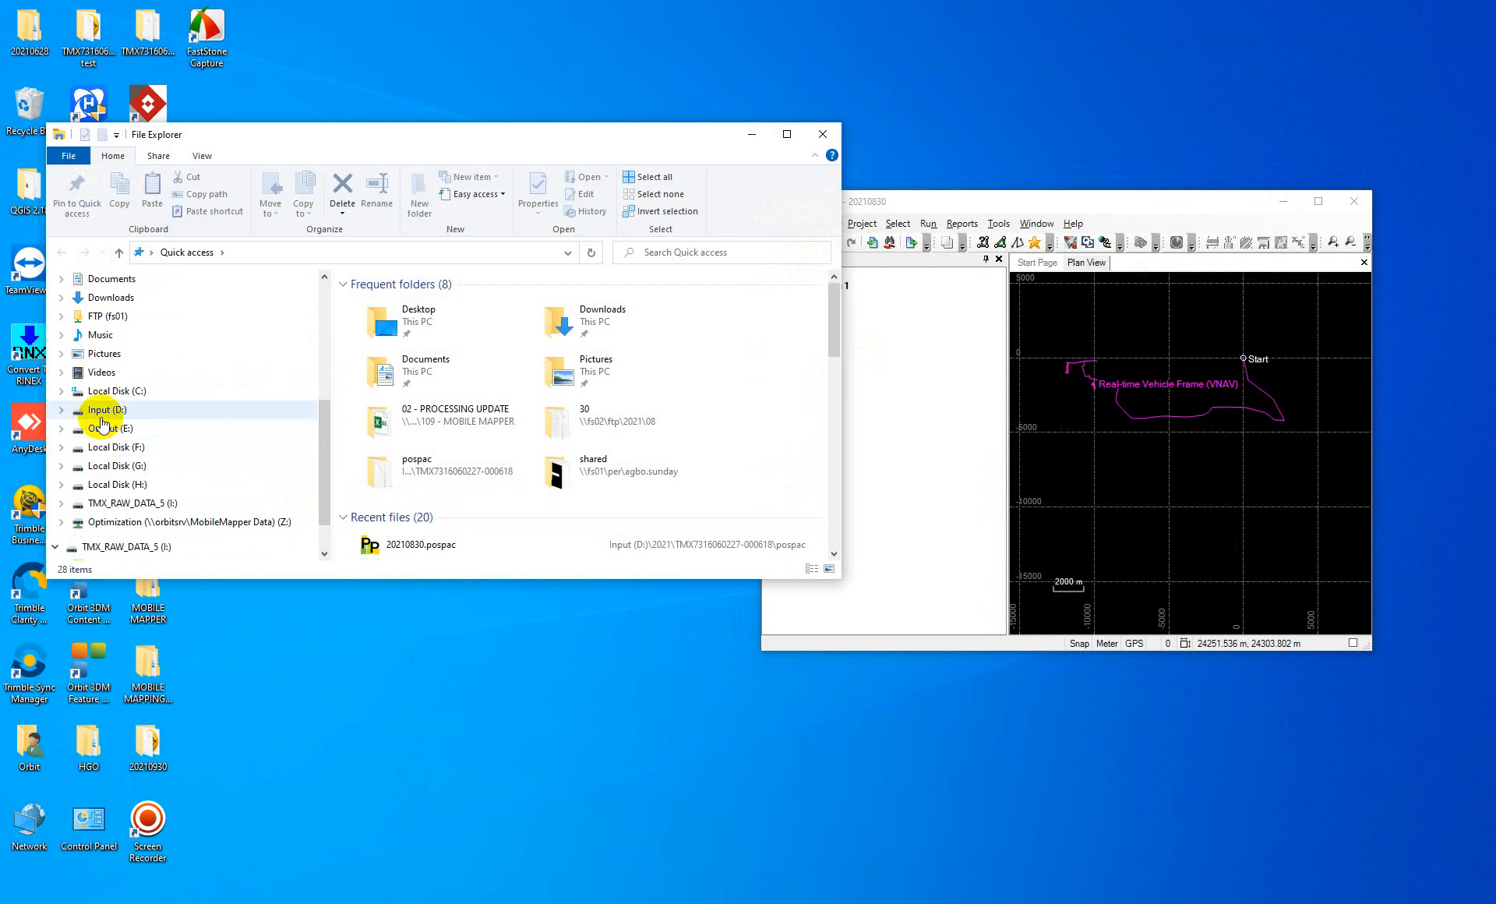
pyautogui.click(94, 414)
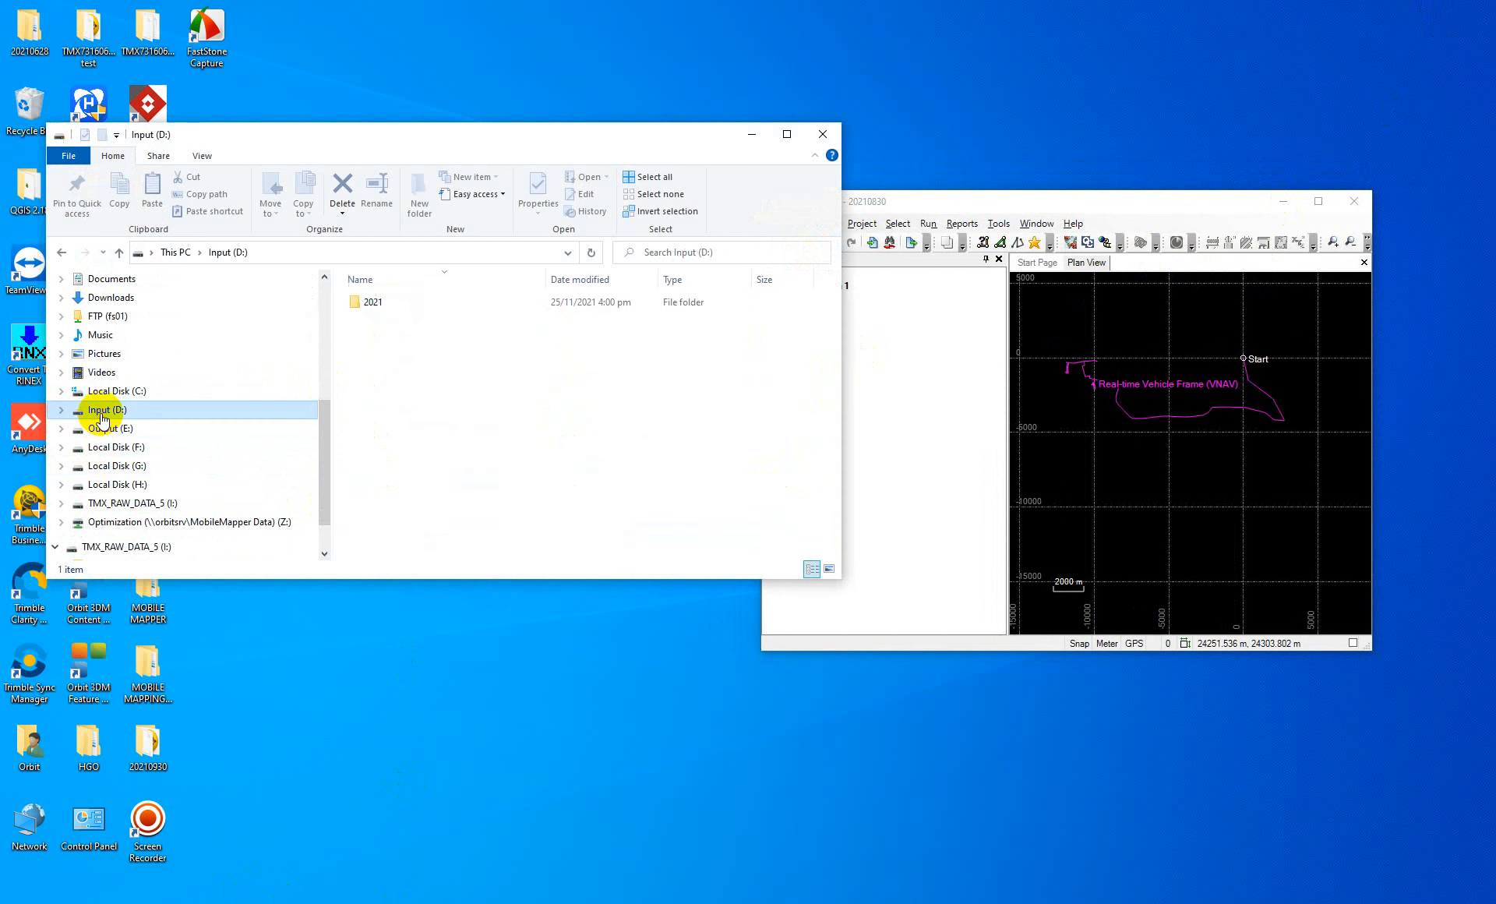
pyautogui.click(389, 300)
pyautogui.doubleClick(389, 300)
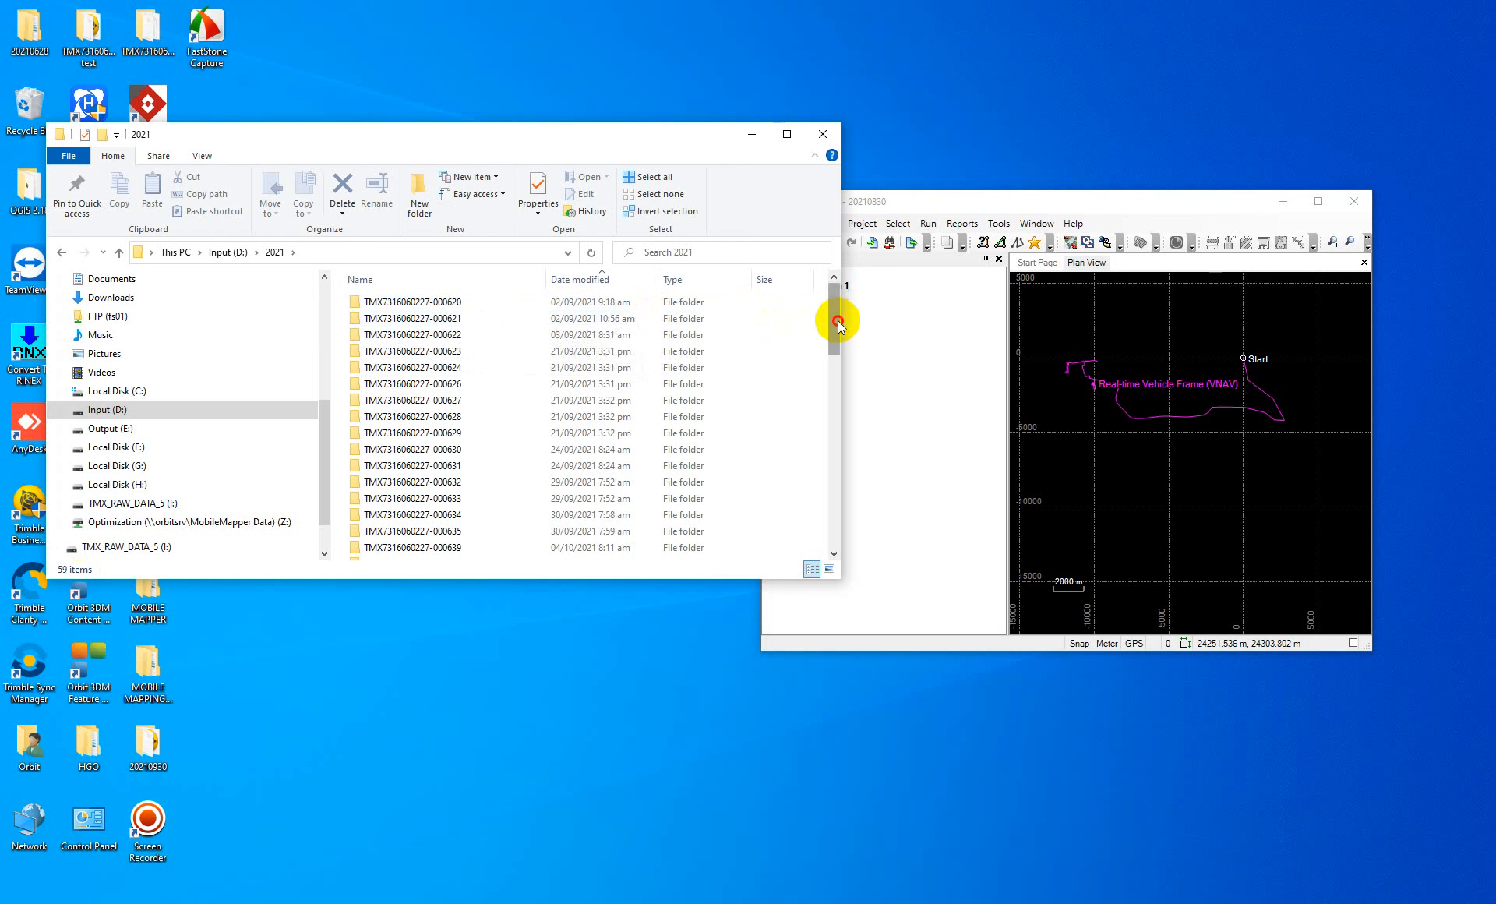
pyautogui.moveTo(838, 320); pyautogui.dragTo(839, 545)
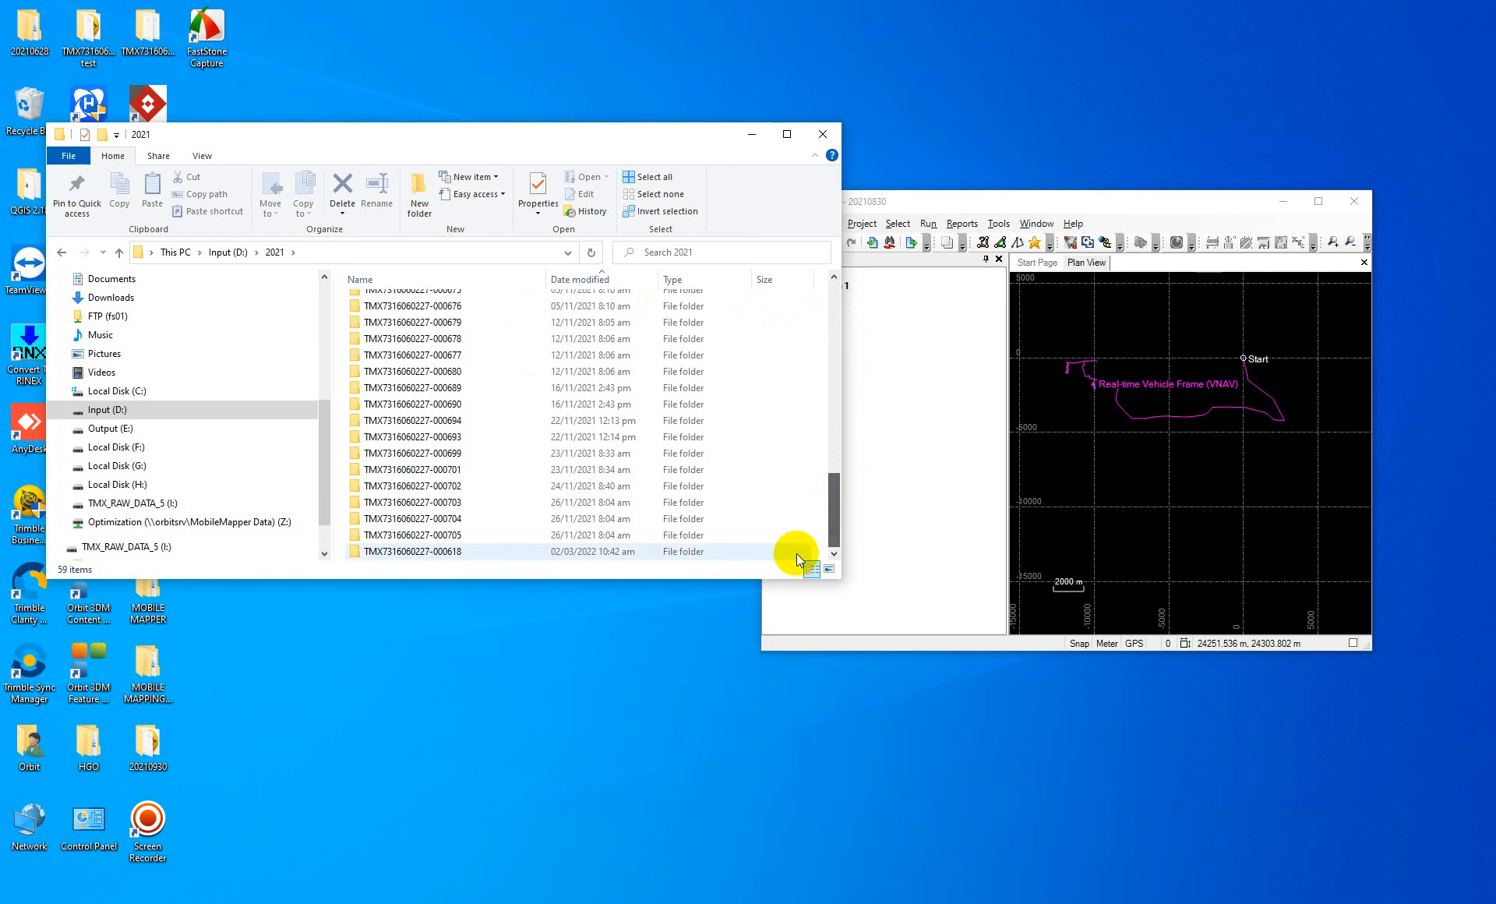
pyautogui.doubleClick(475, 552)
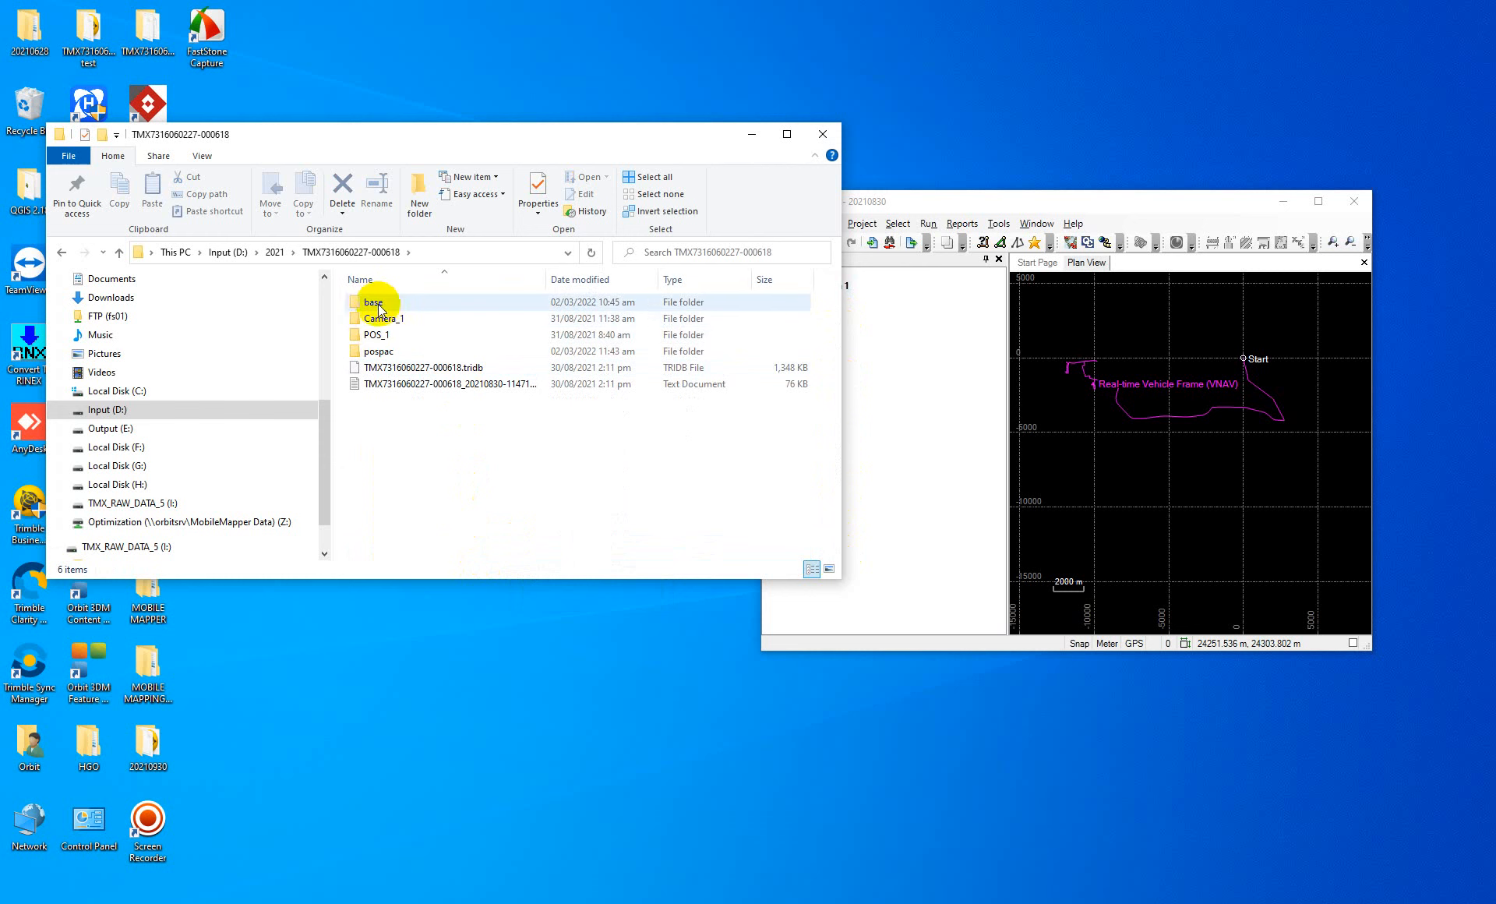
pyautogui.moveTo(374, 307)
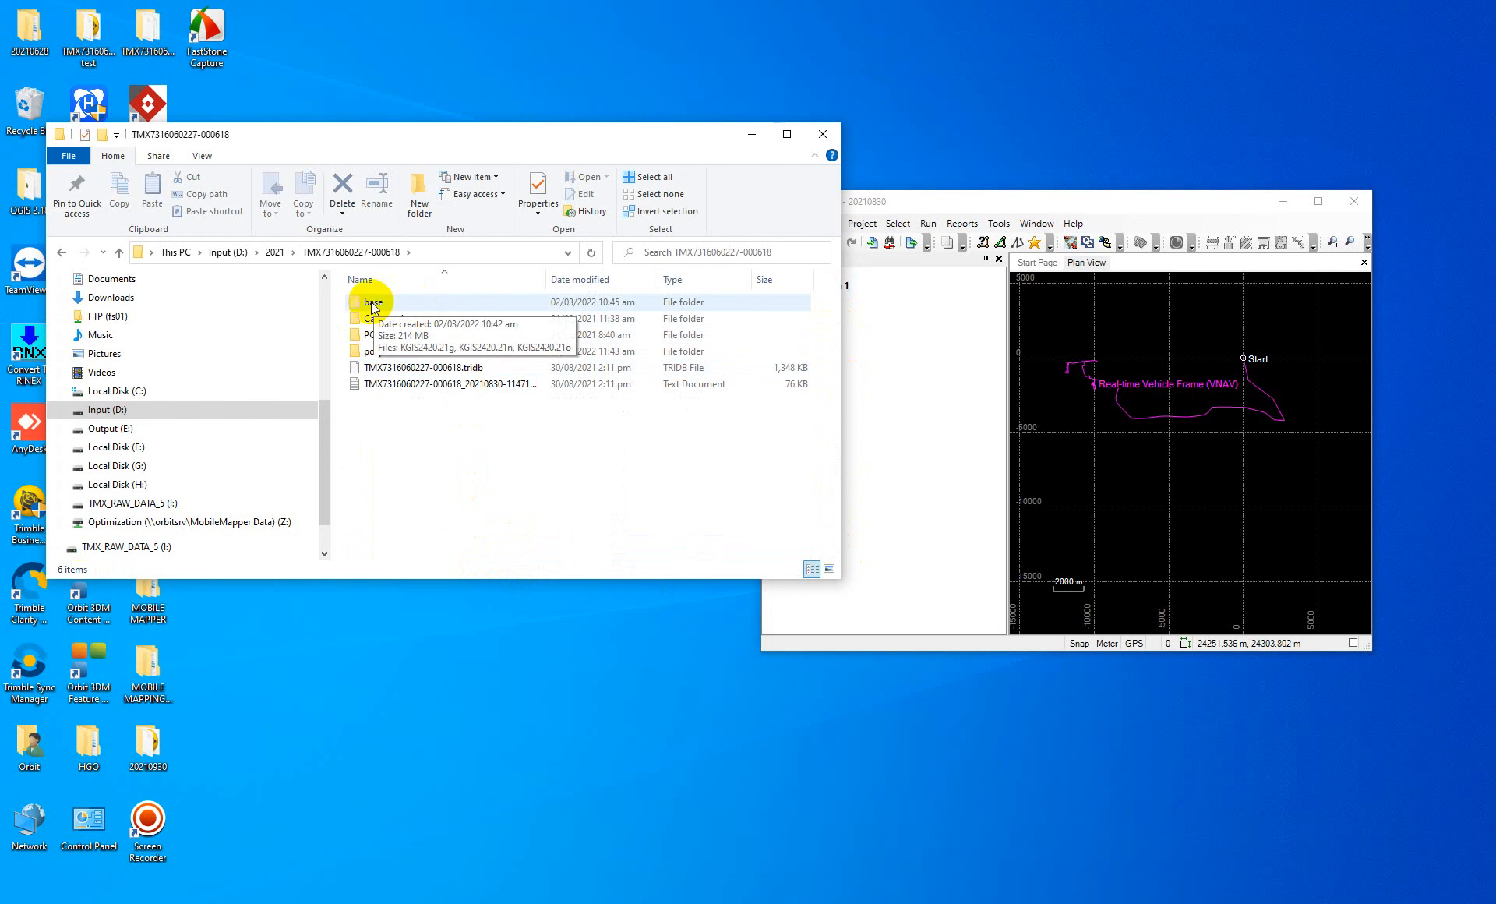
pyautogui.doubleClick(380, 306)
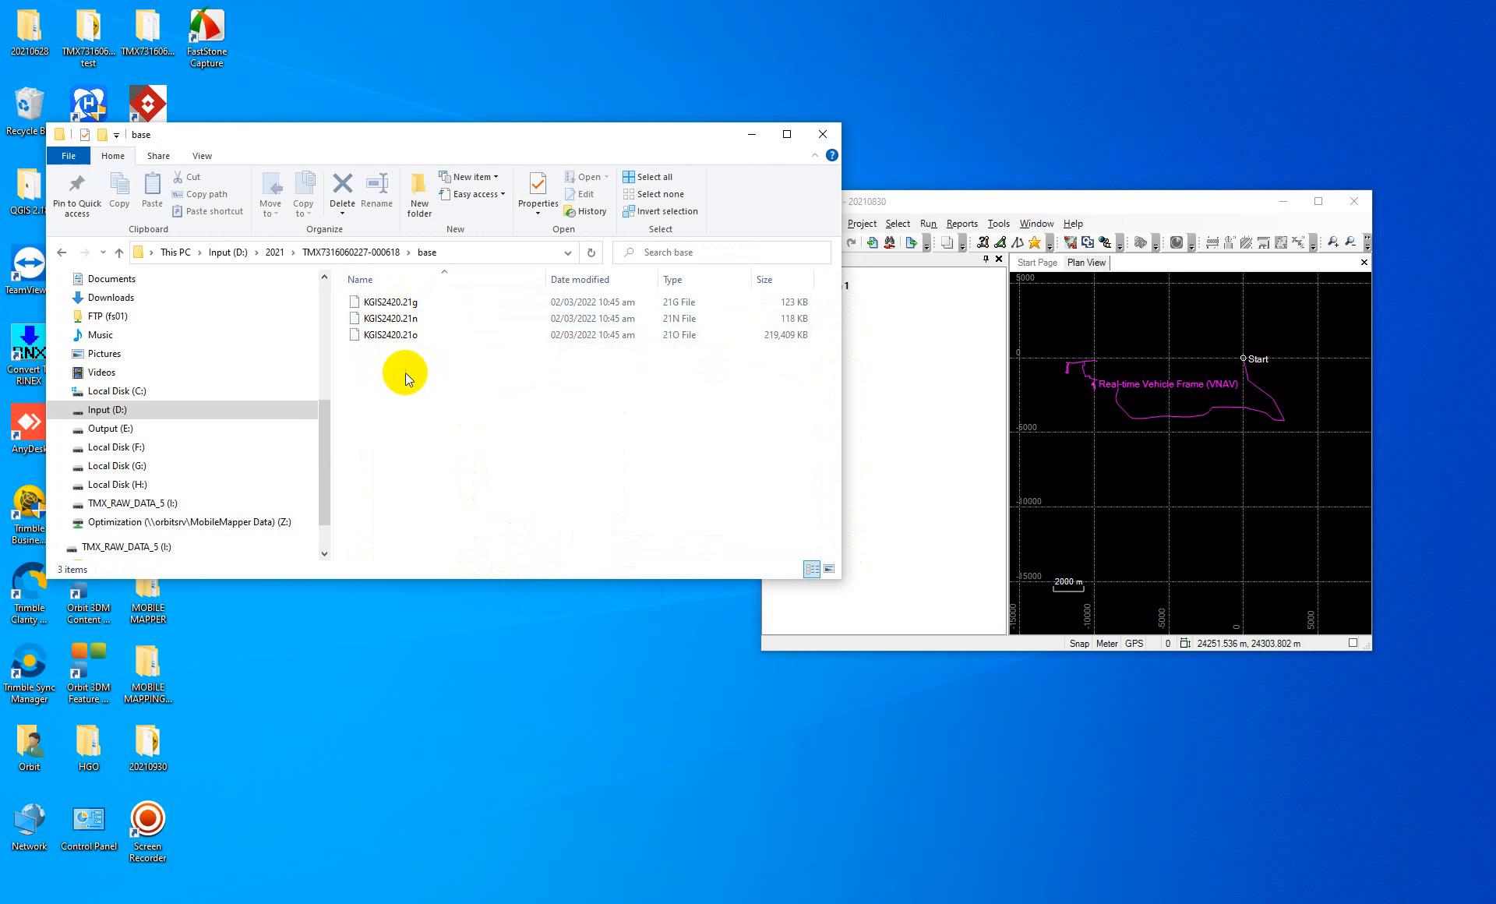
# Bring base station files KGIS2420.21g, KGIS2420.21n and KGIS2420.21o into the POSPac MMS plan view and accept the raw data check-in for point KGIS
pyautogui.moveTo(436, 371); pyautogui.dragTo(1182, 452)
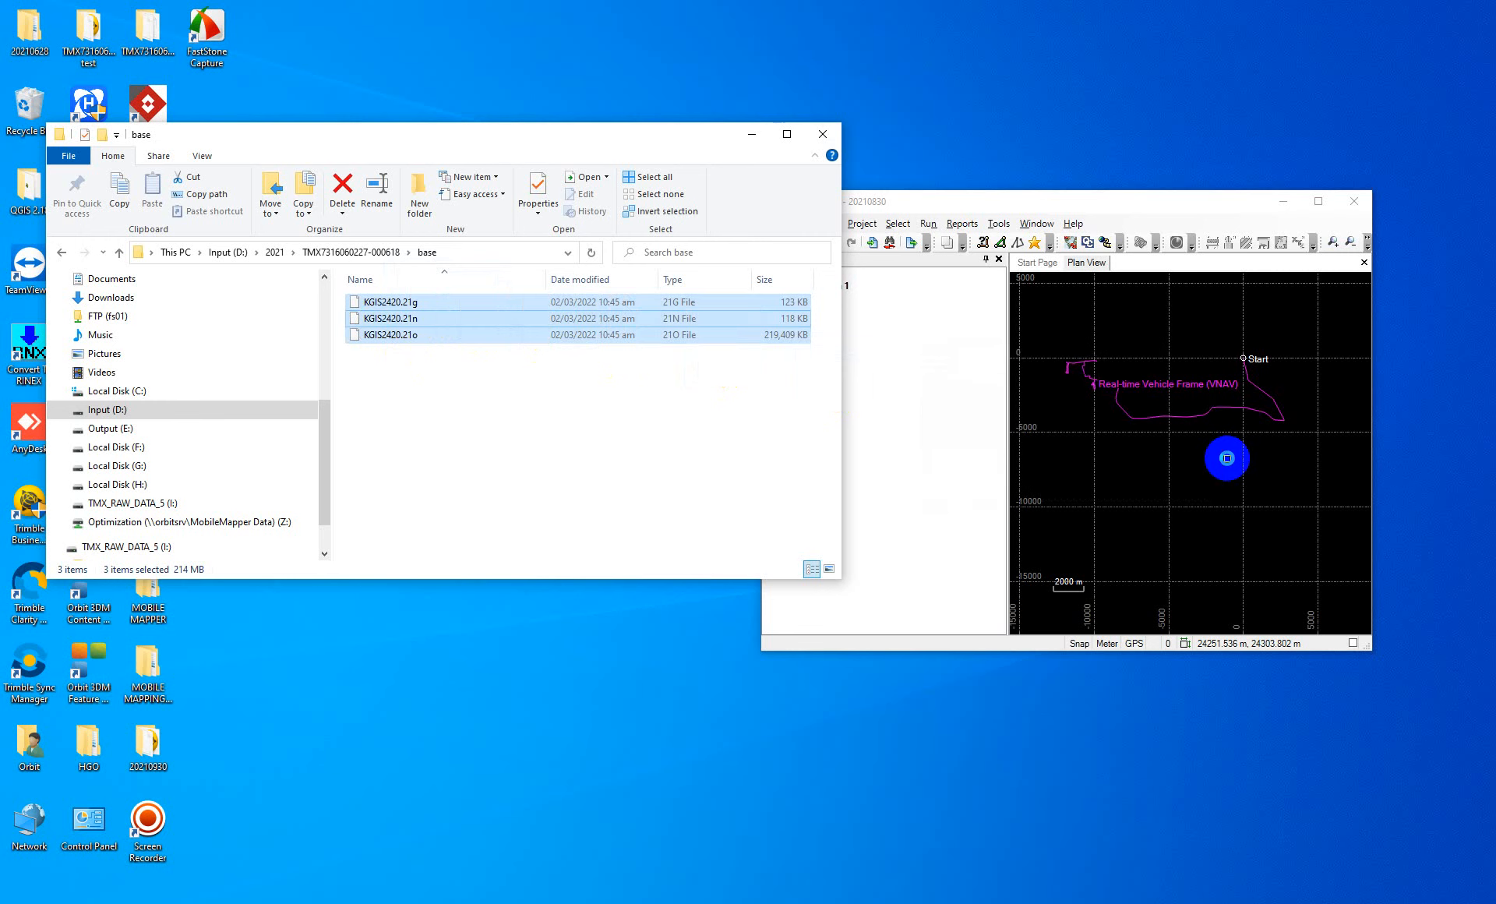
pyautogui.click(823, 134)
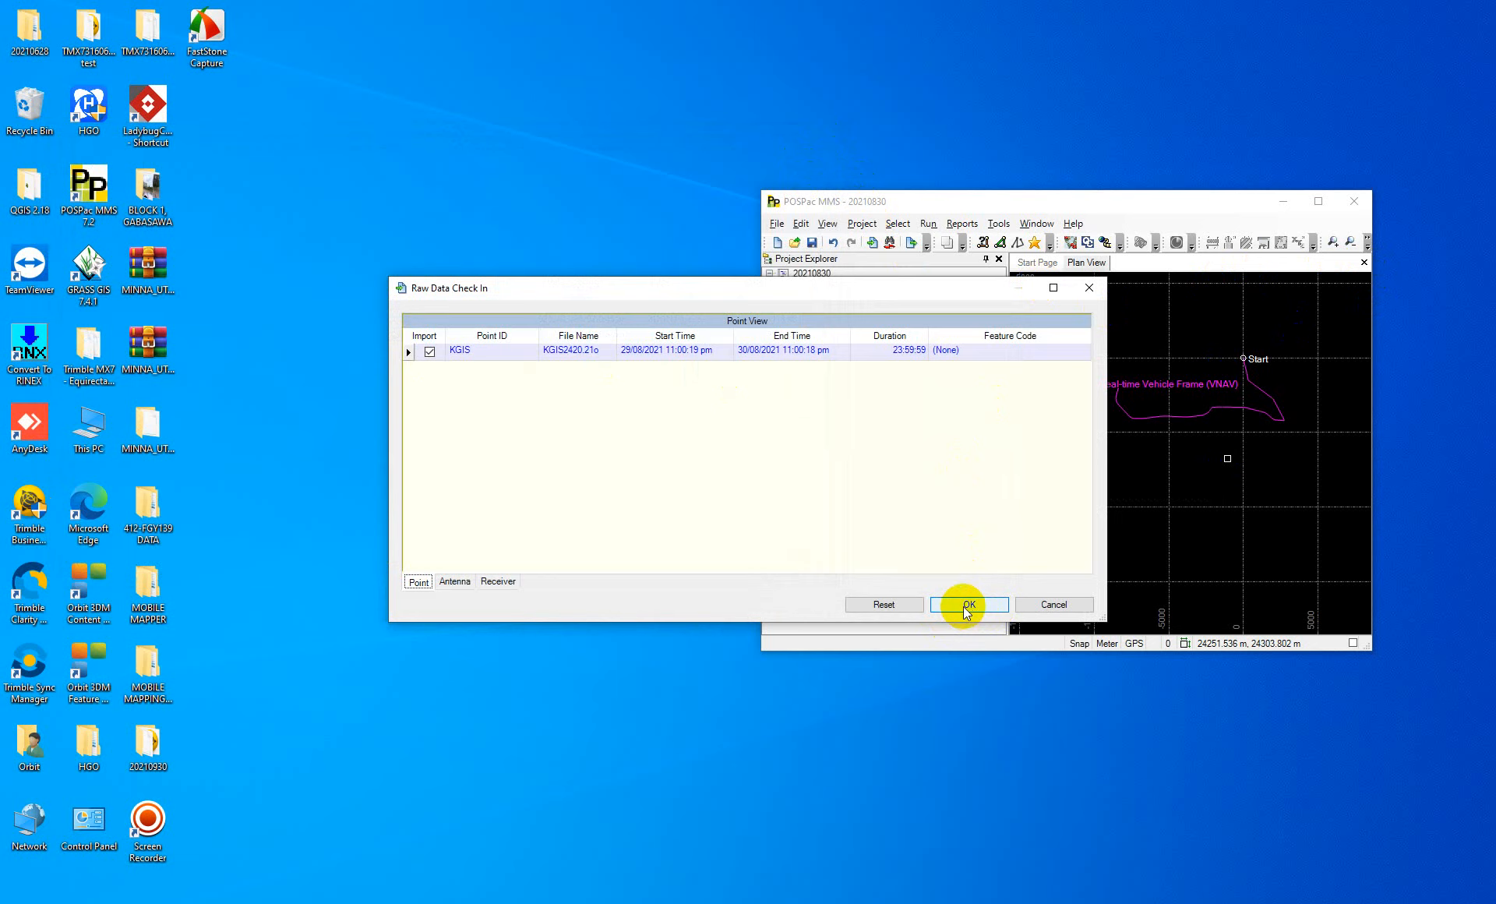
pyautogui.click(993, 610)
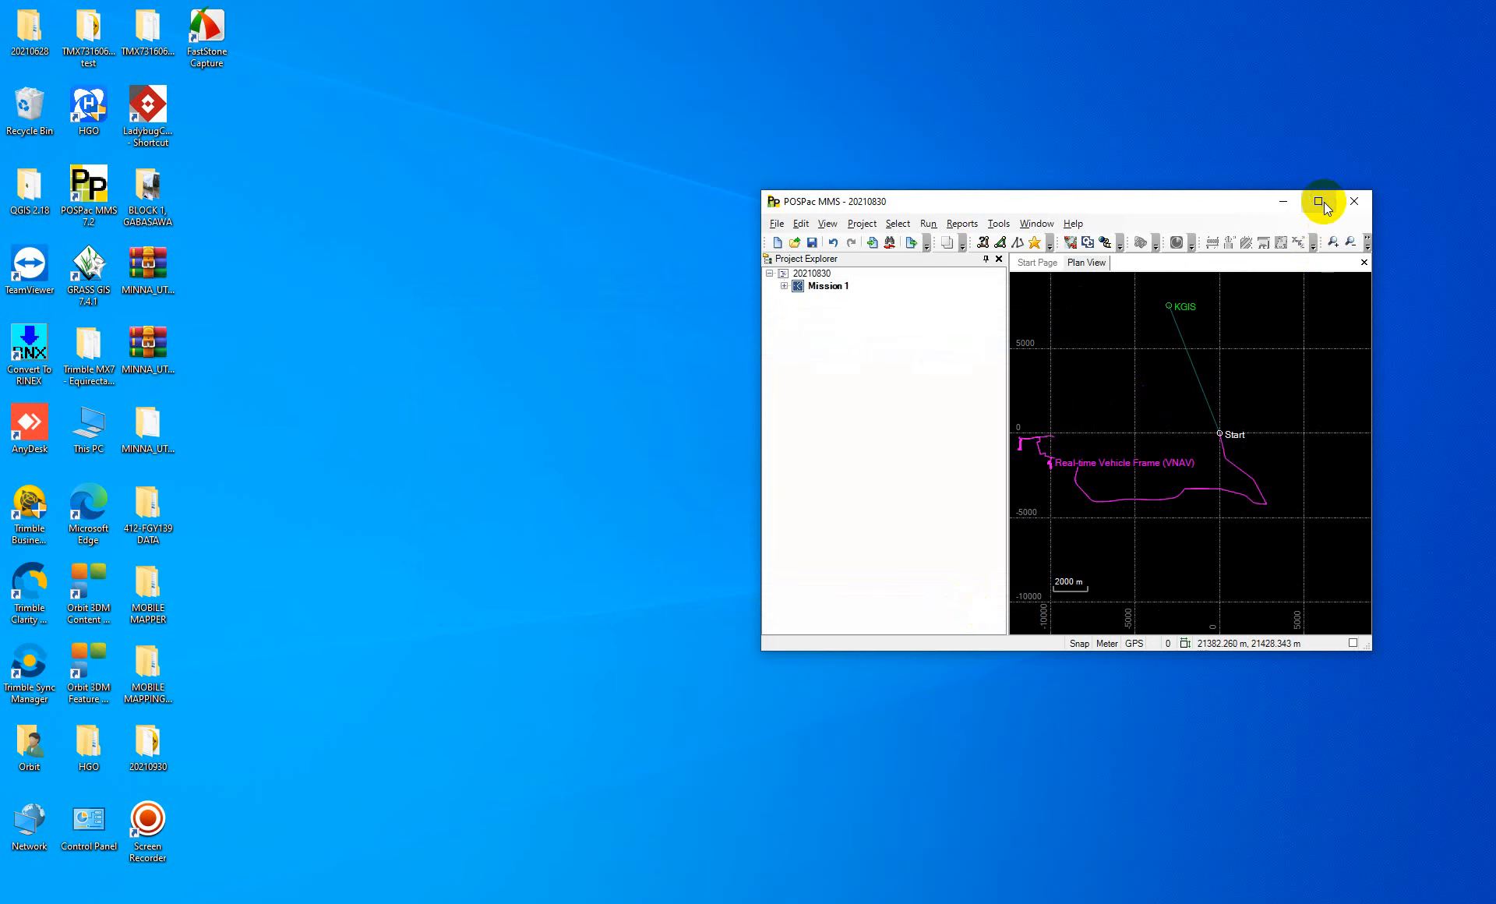
pyautogui.click(1322, 201)
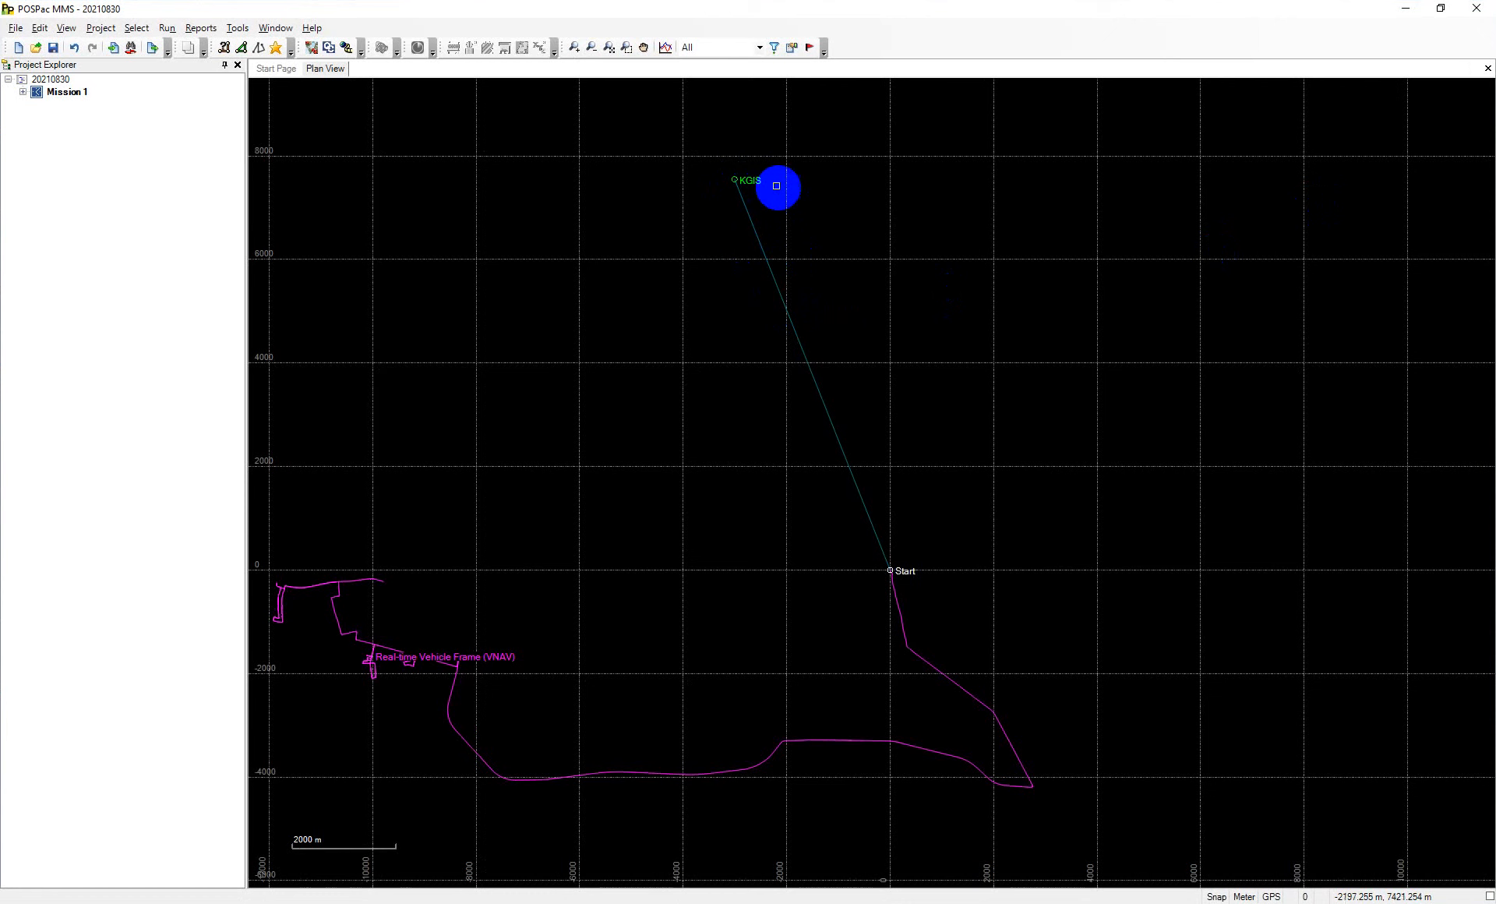
pyautogui.scroll(-1, 818, 318)
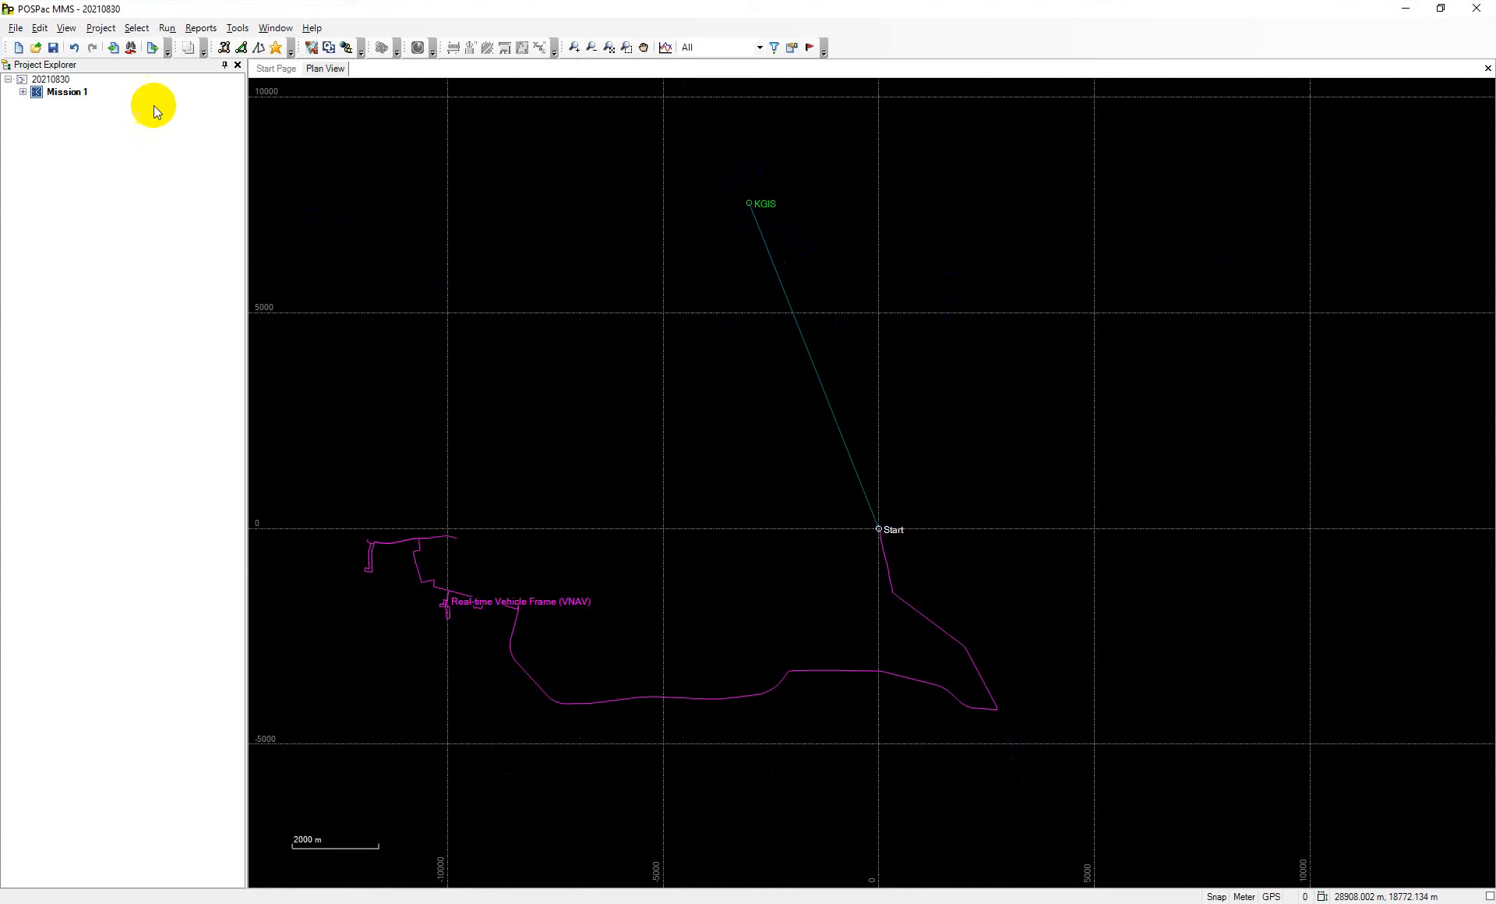
# Set the standard deviation of the reference to primary GNSS lever arm to <3cm in the project's GNSS-Inertial Processor settings
pyautogui.click(101, 29)
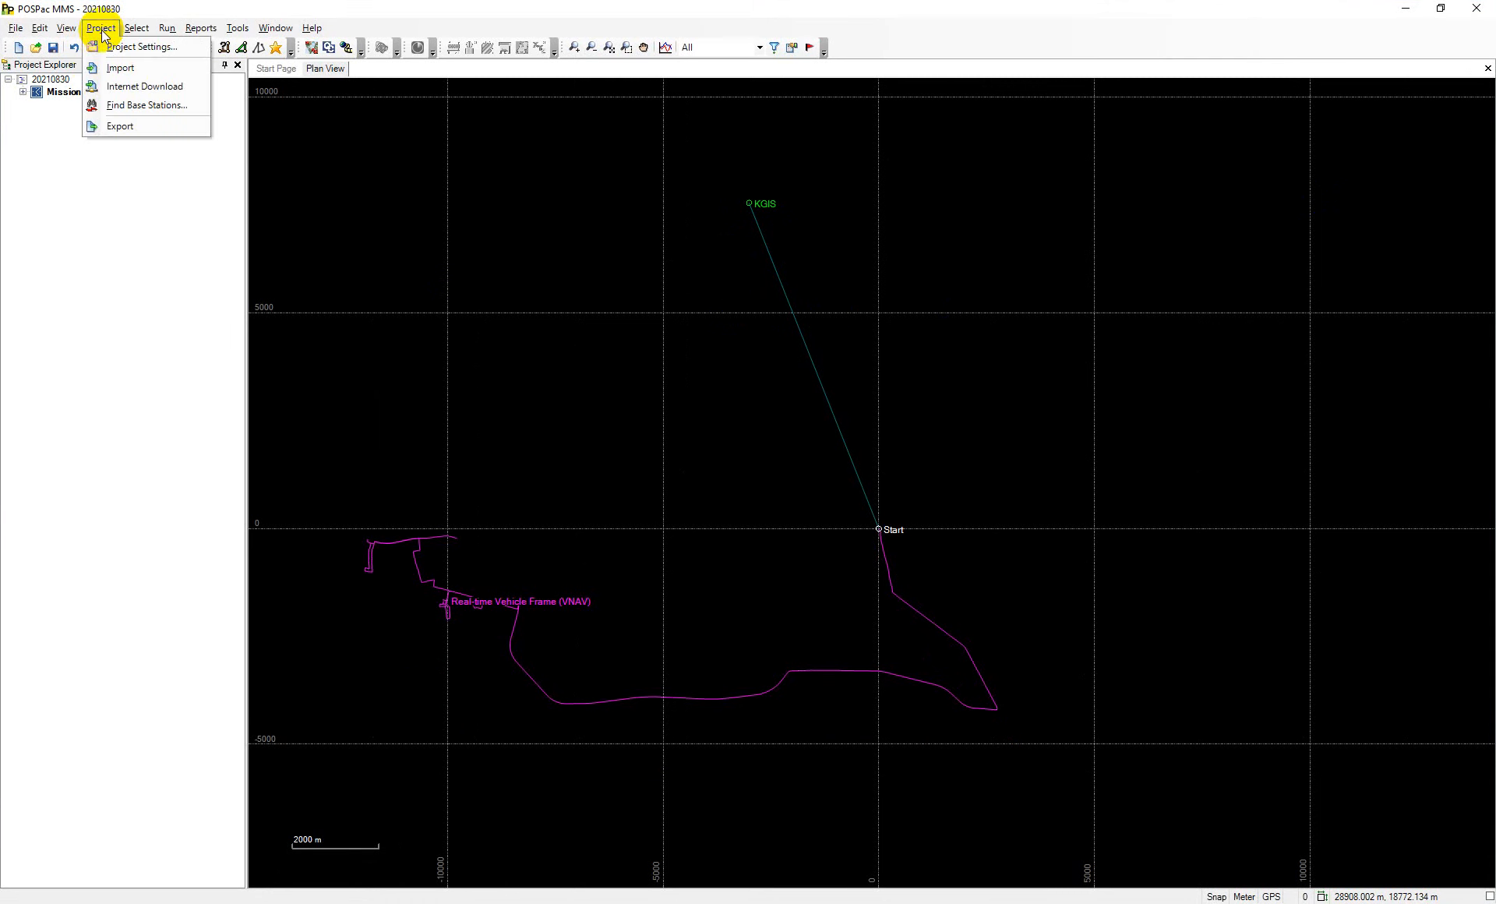
pyautogui.click(119, 47)
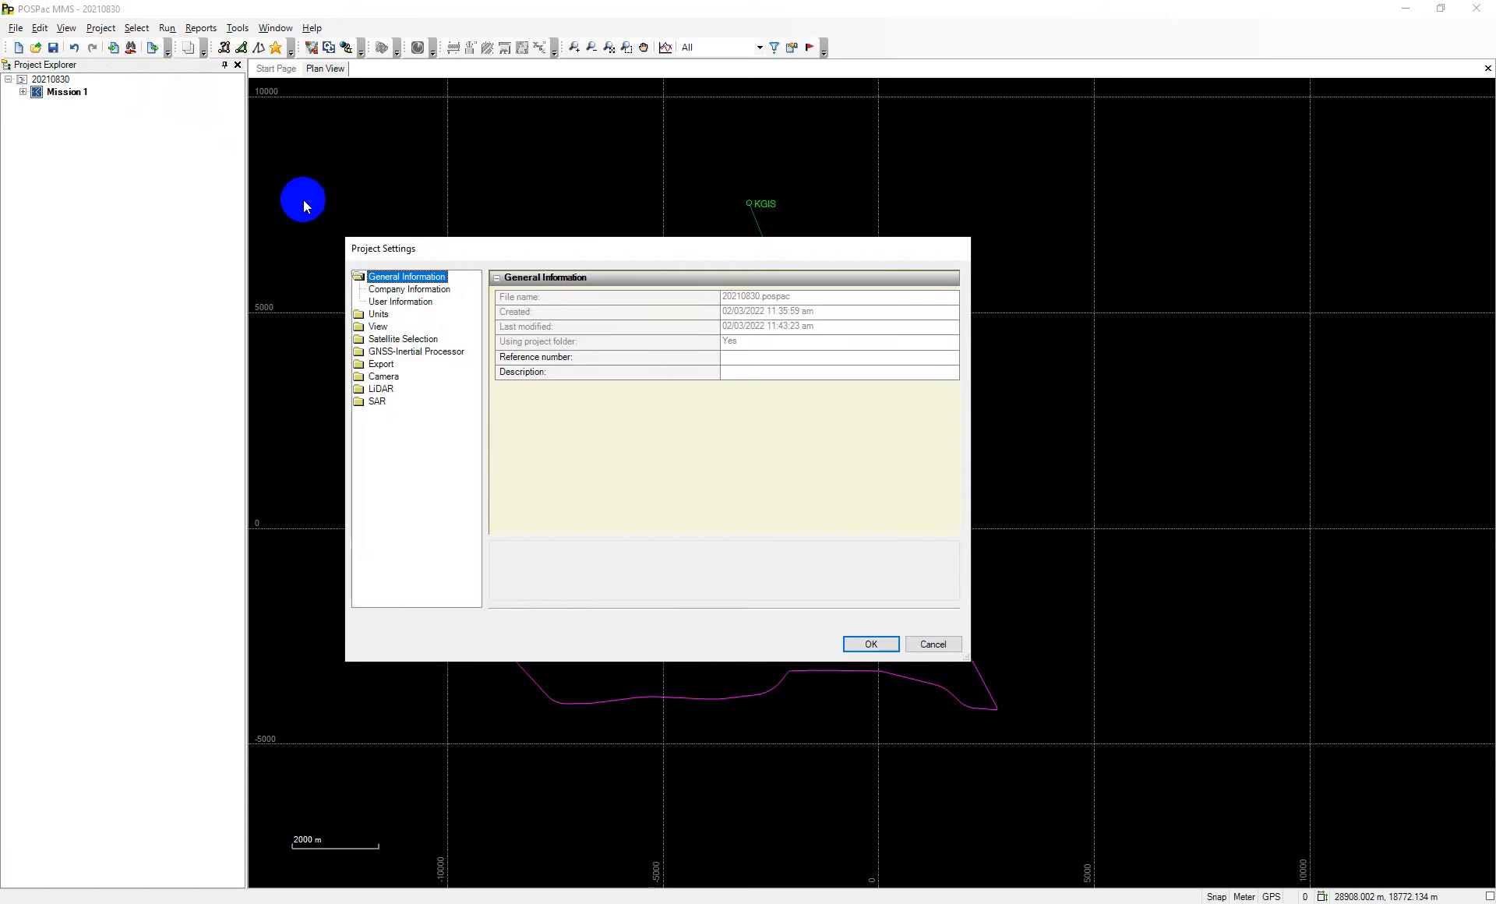
pyautogui.click(402, 352)
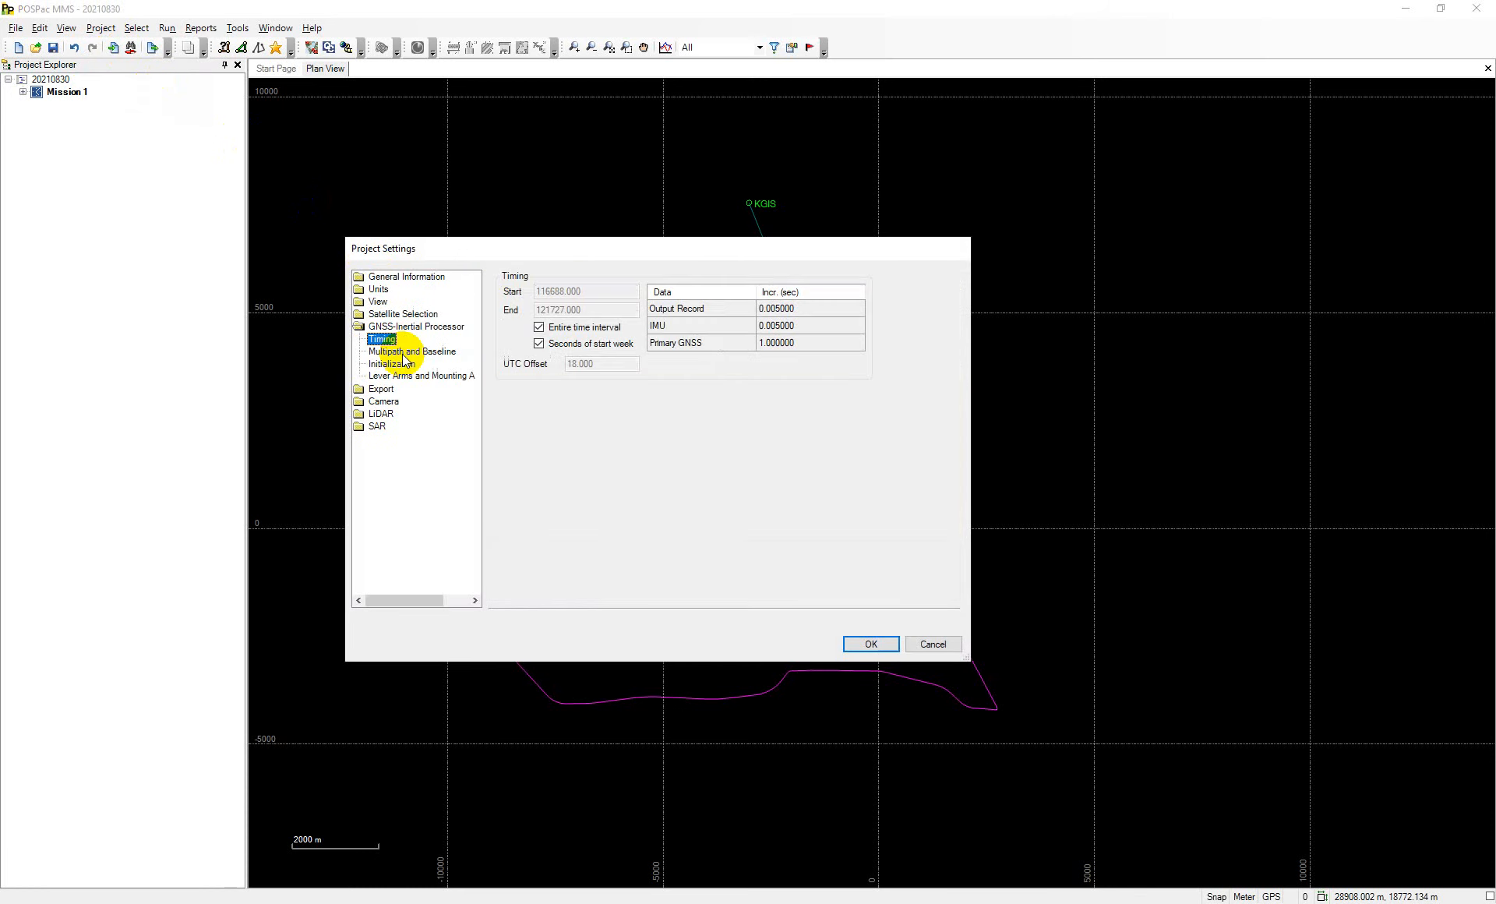
pyautogui.click(393, 375)
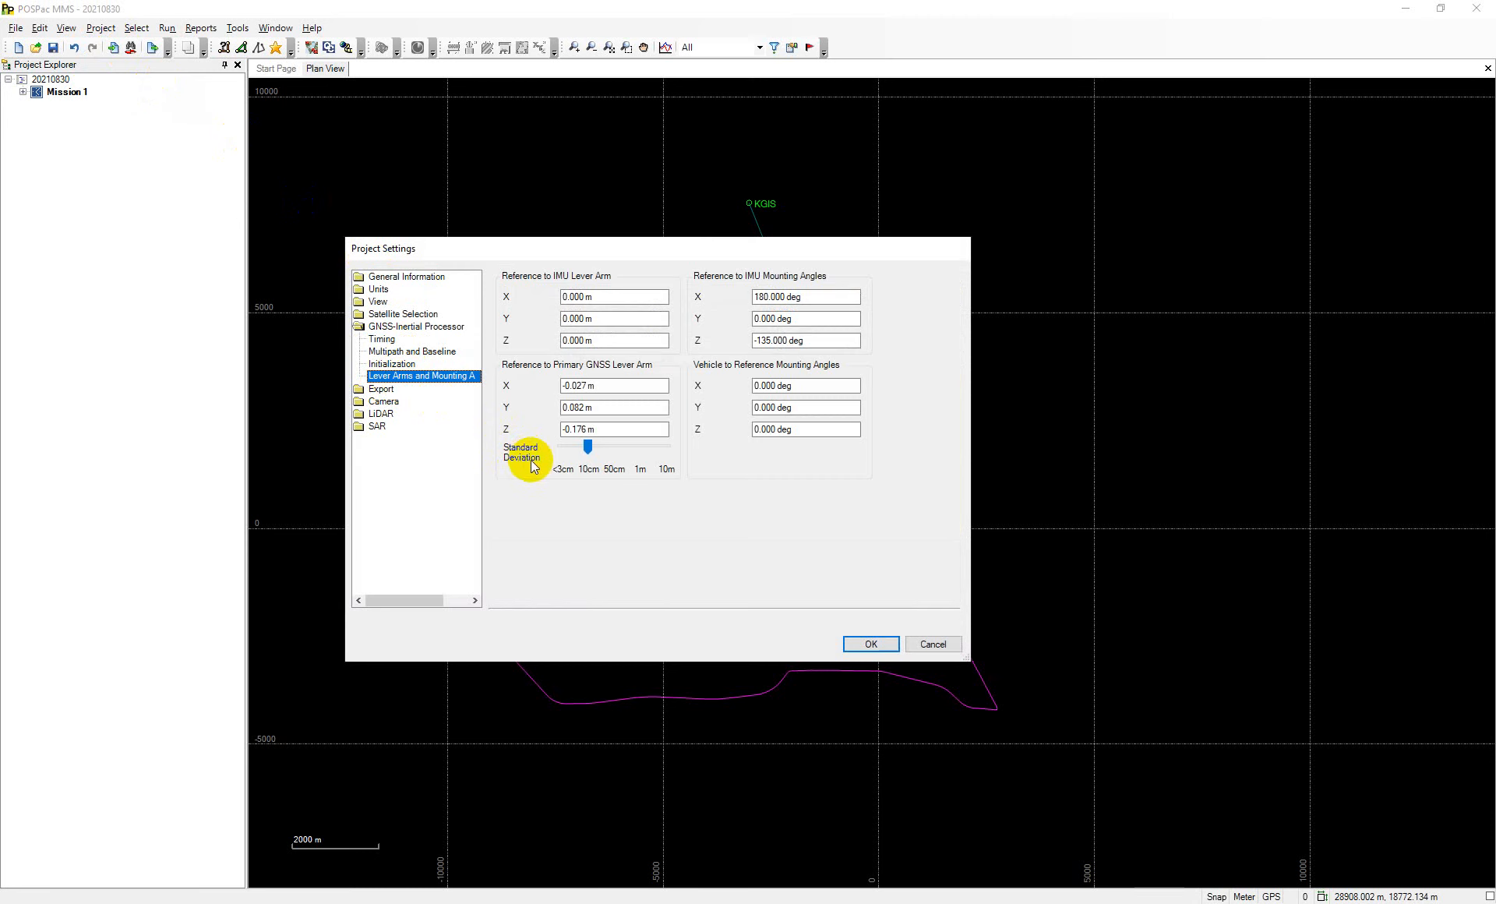
pyautogui.click(576, 452)
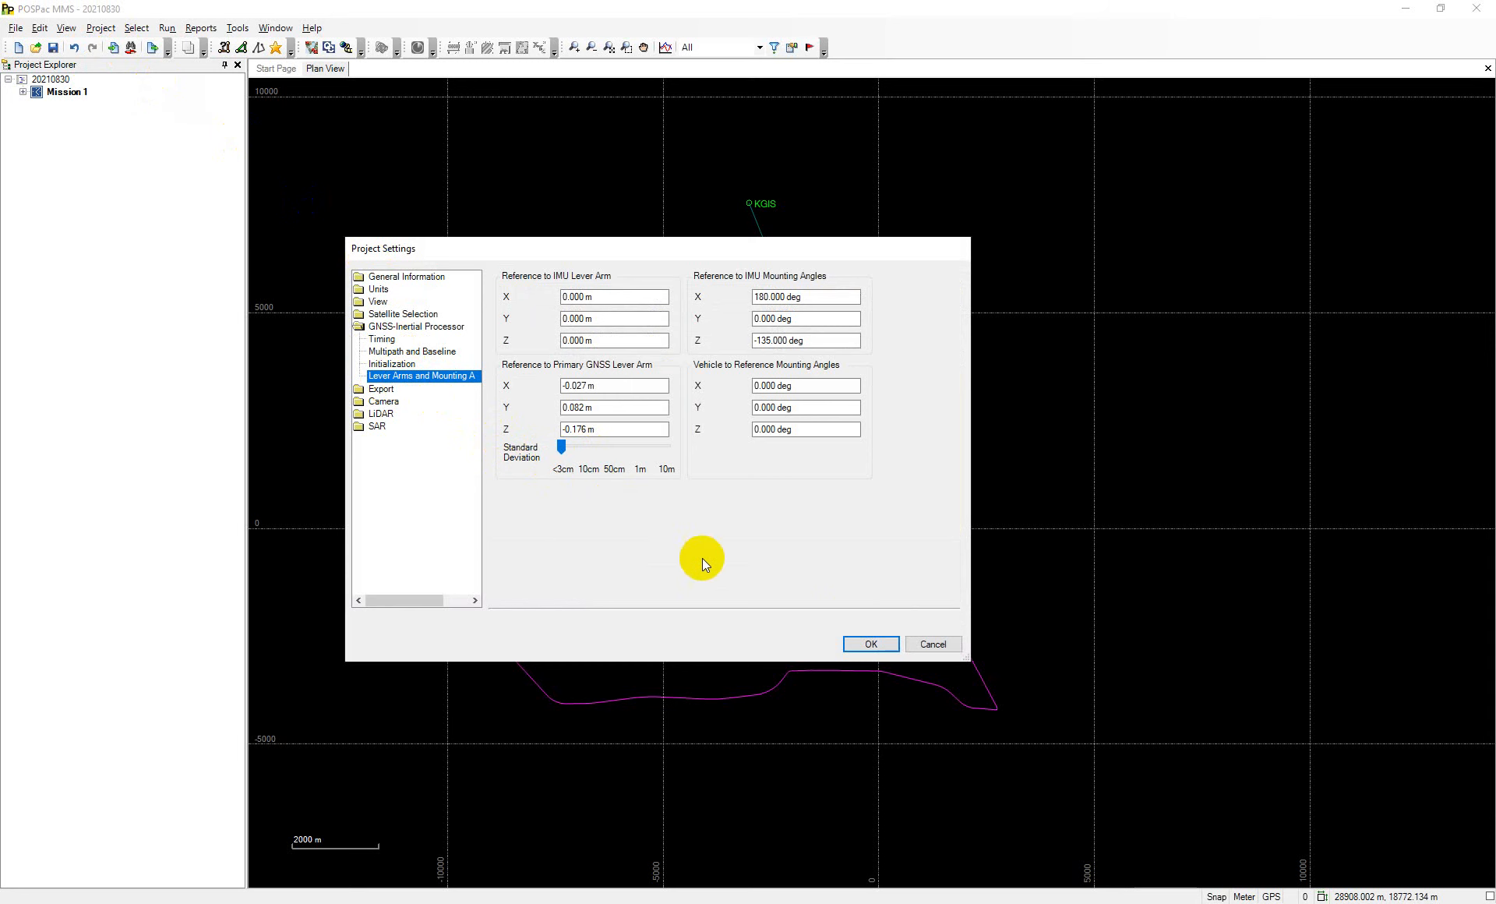
pyautogui.click(866, 644)
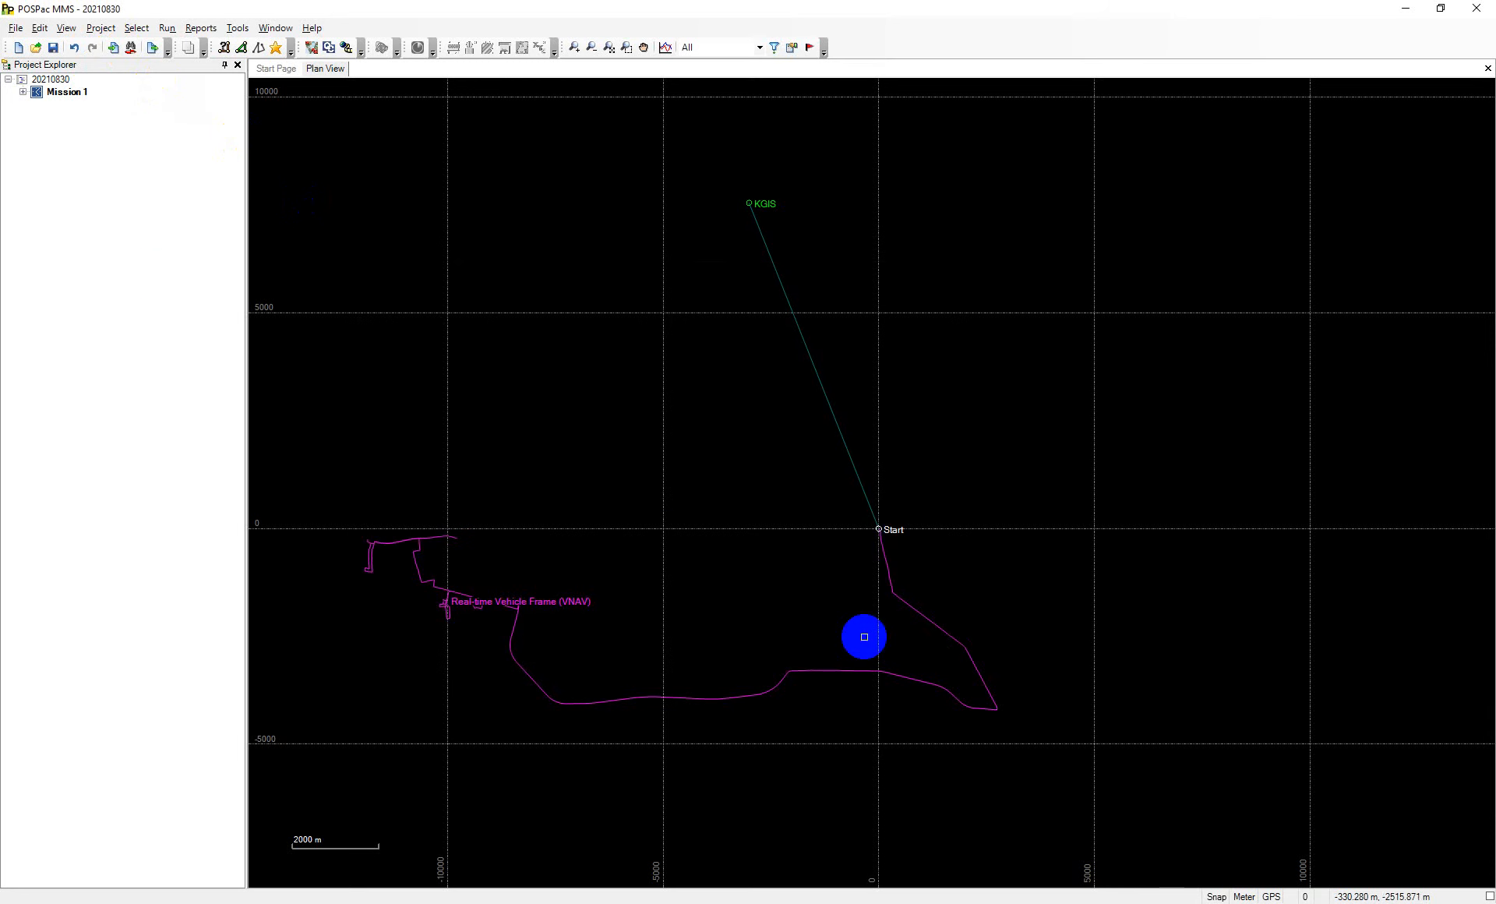
# Set the KGIS station of Mission 1 as the base station and accept the GNSS QC statistics
pyautogui.click(22, 92)
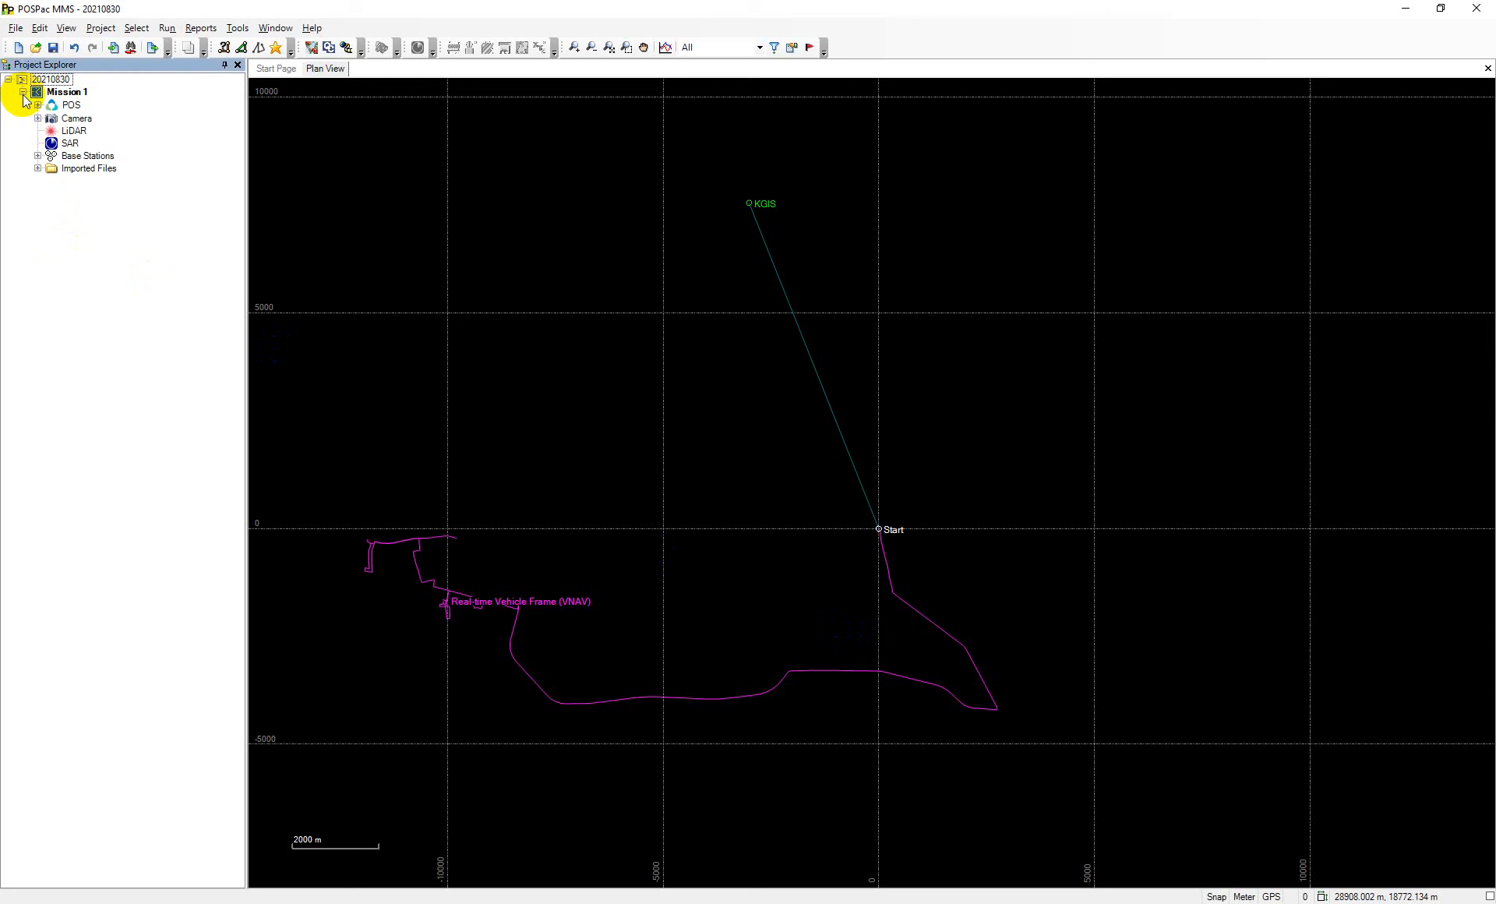
pyautogui.click(37, 156)
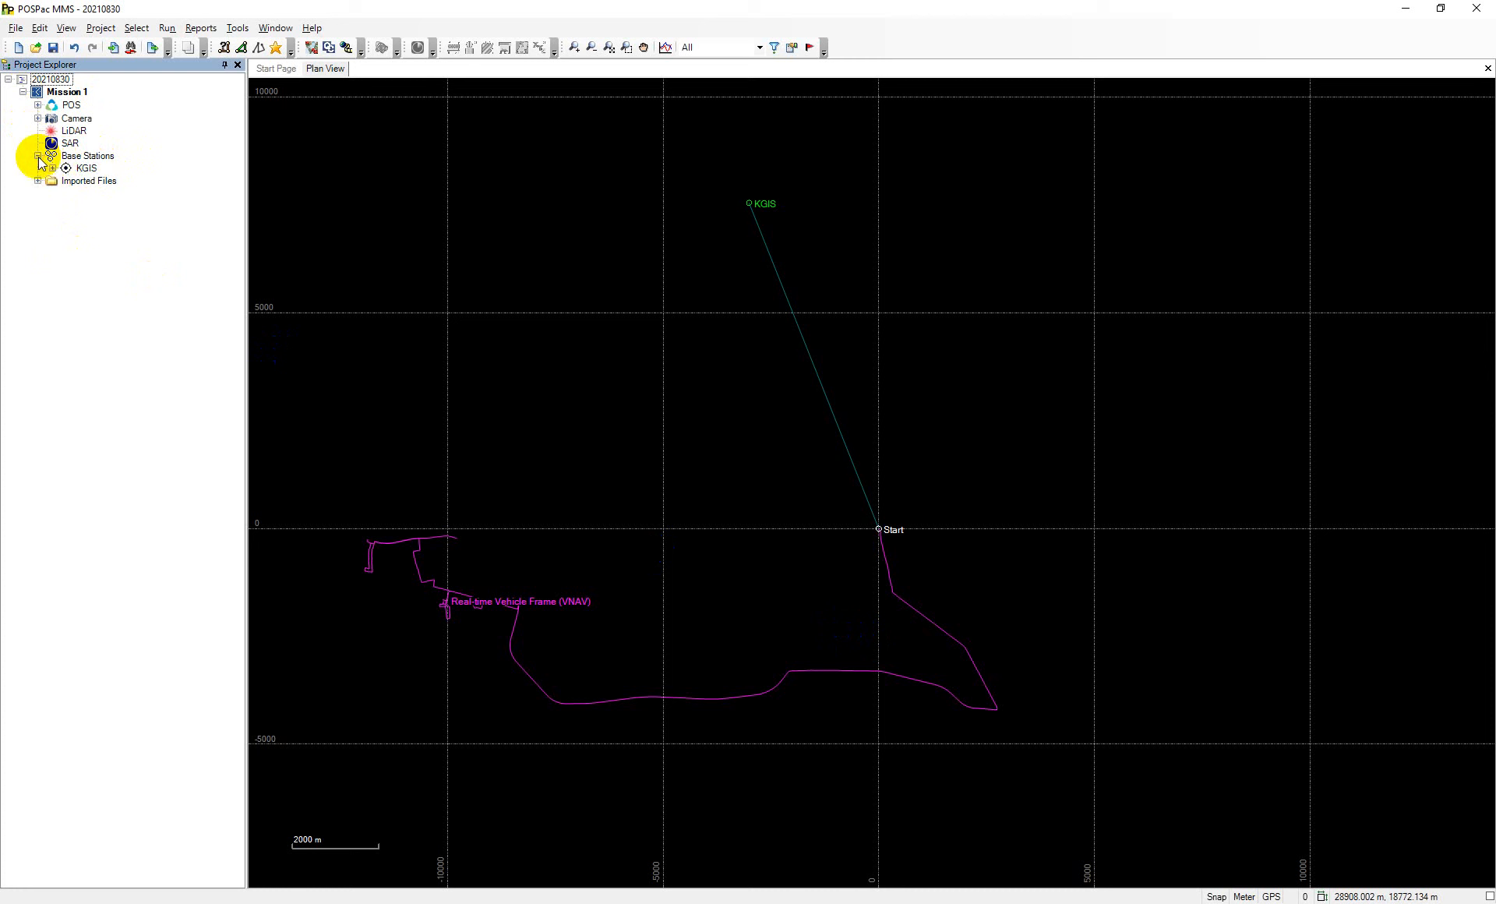
pyautogui.click(87, 168)
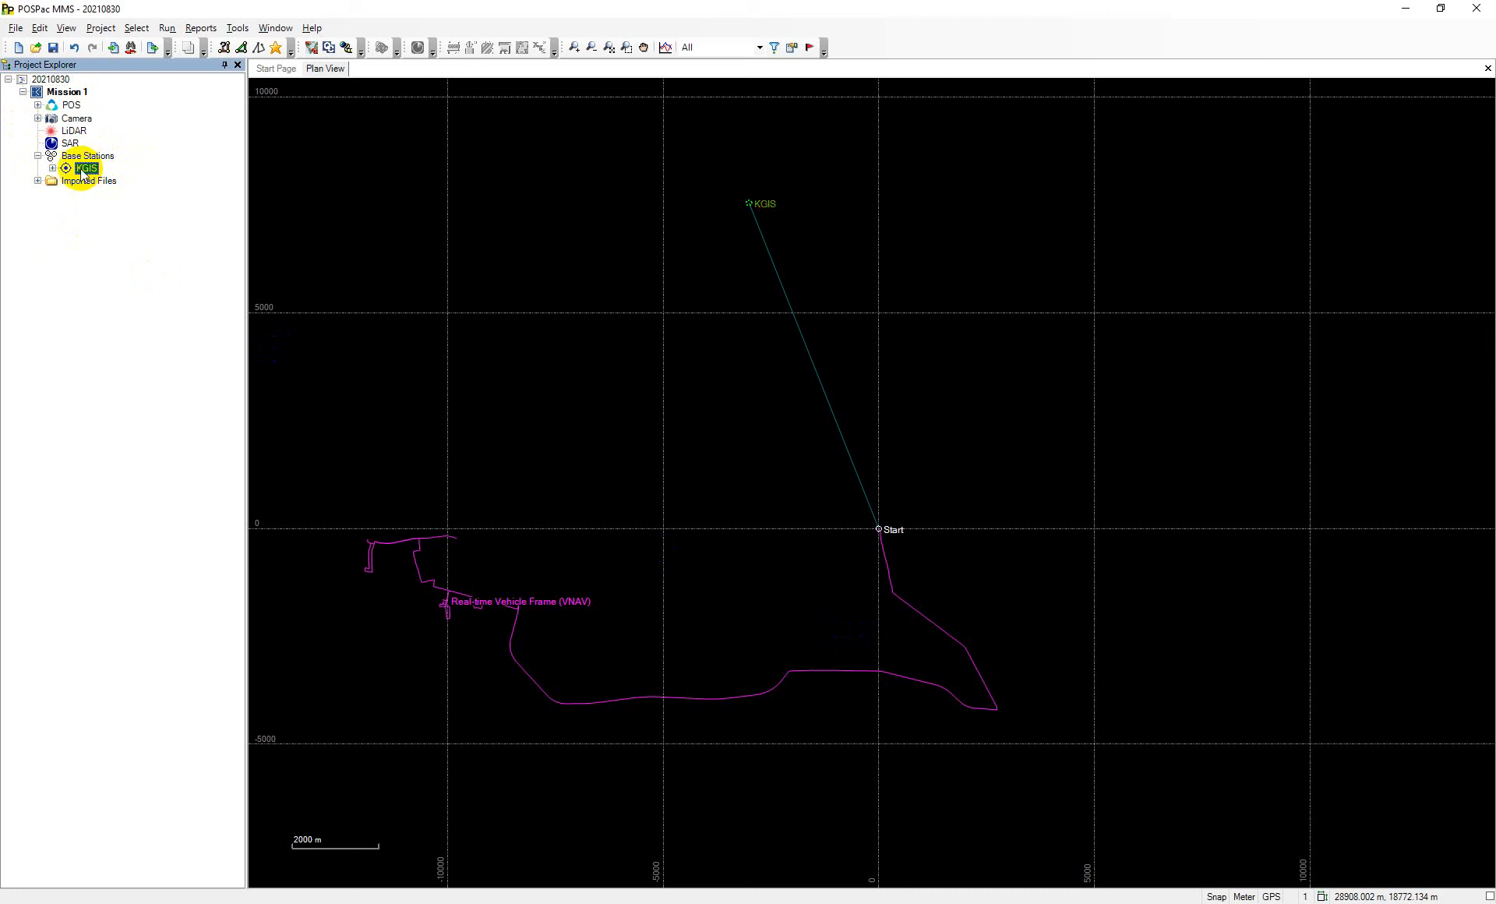
pyautogui.rightClick(91, 173)
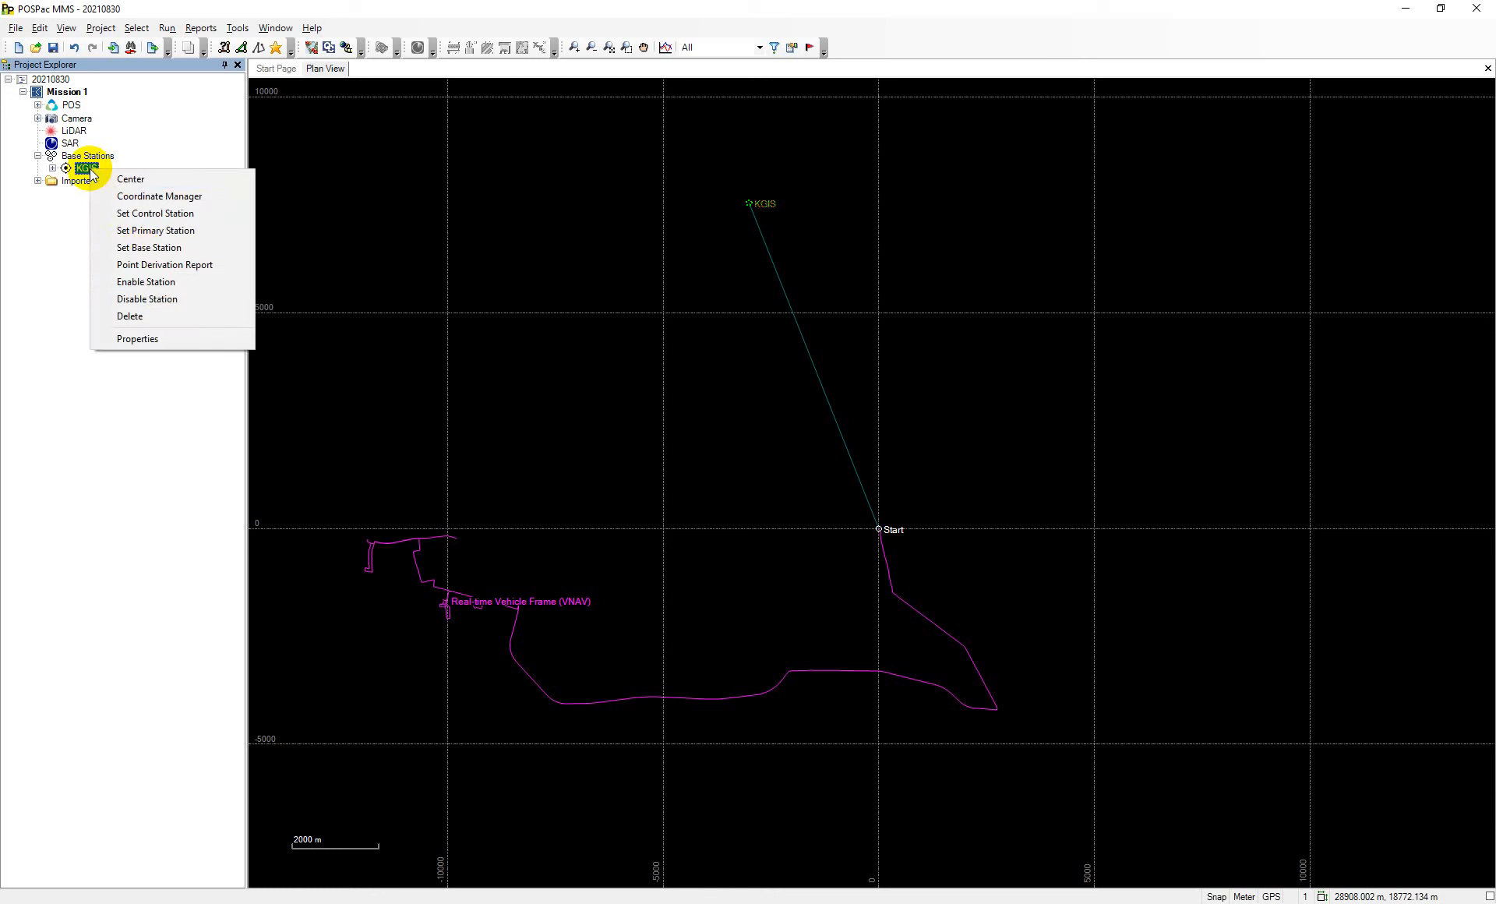
pyautogui.click(150, 250)
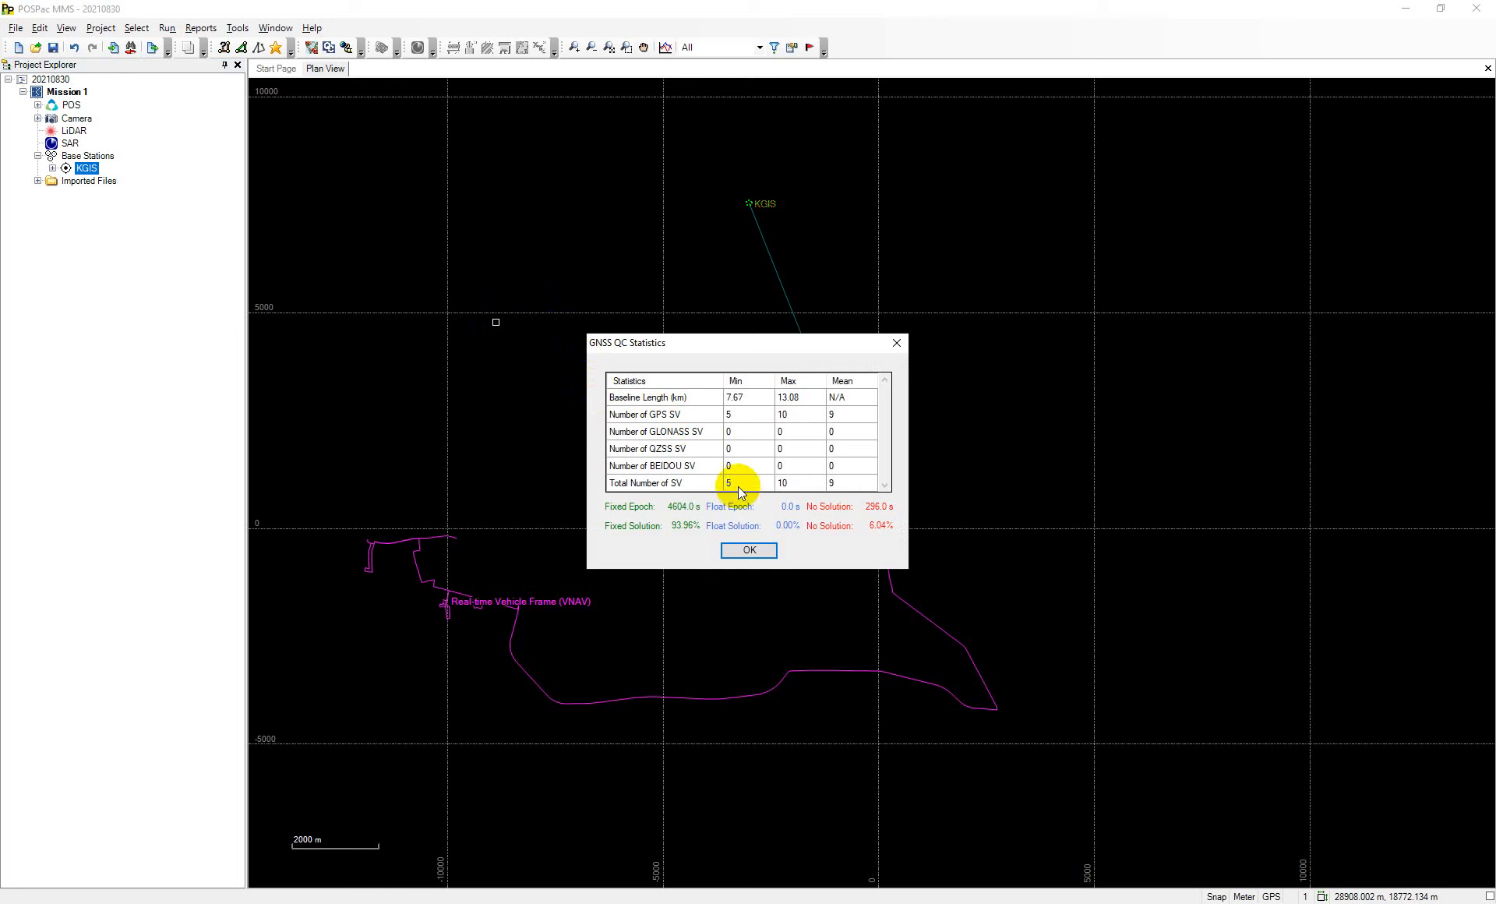
pyautogui.click(749, 550)
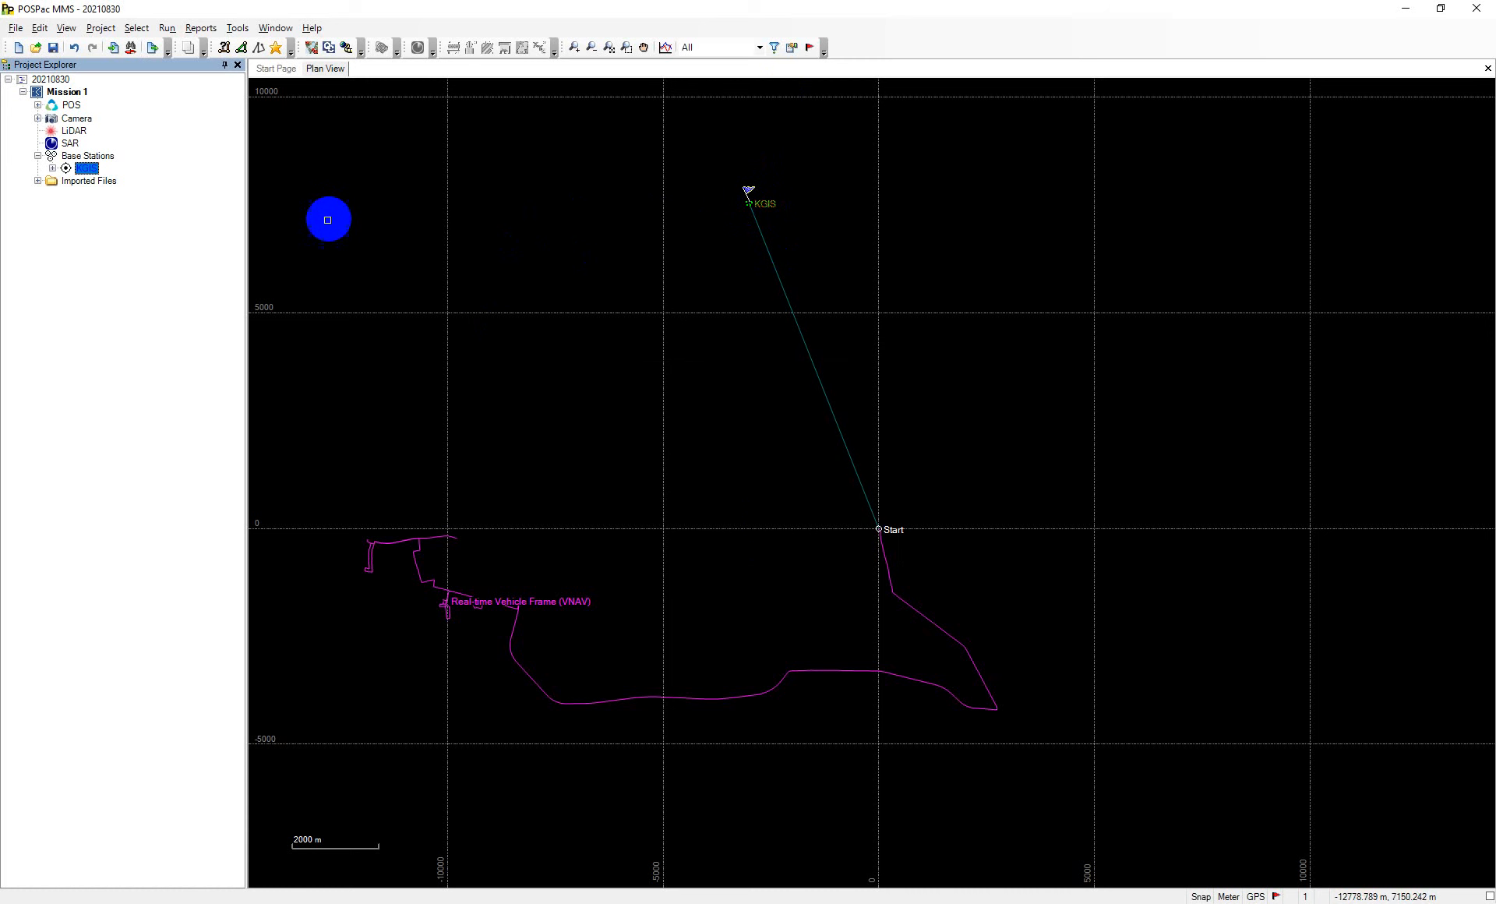
# Run the GNSS-Inertial Processor on Mission 1 in IN-Fusion Single Base mode with base station KGIS
pyautogui.scroll(-2, 740, 300)
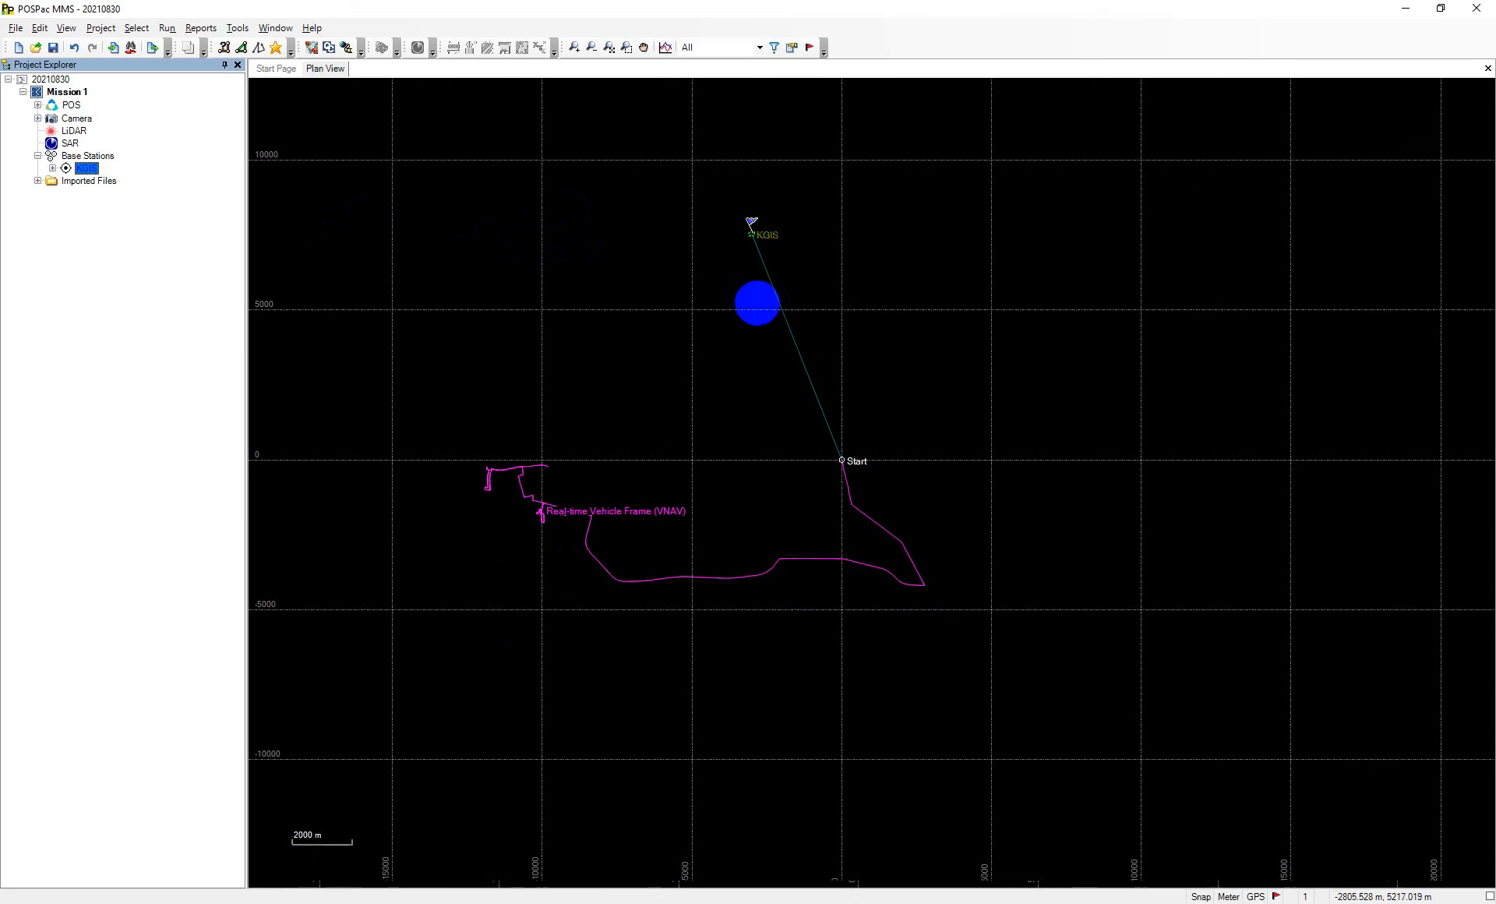
pyautogui.click(275, 48)
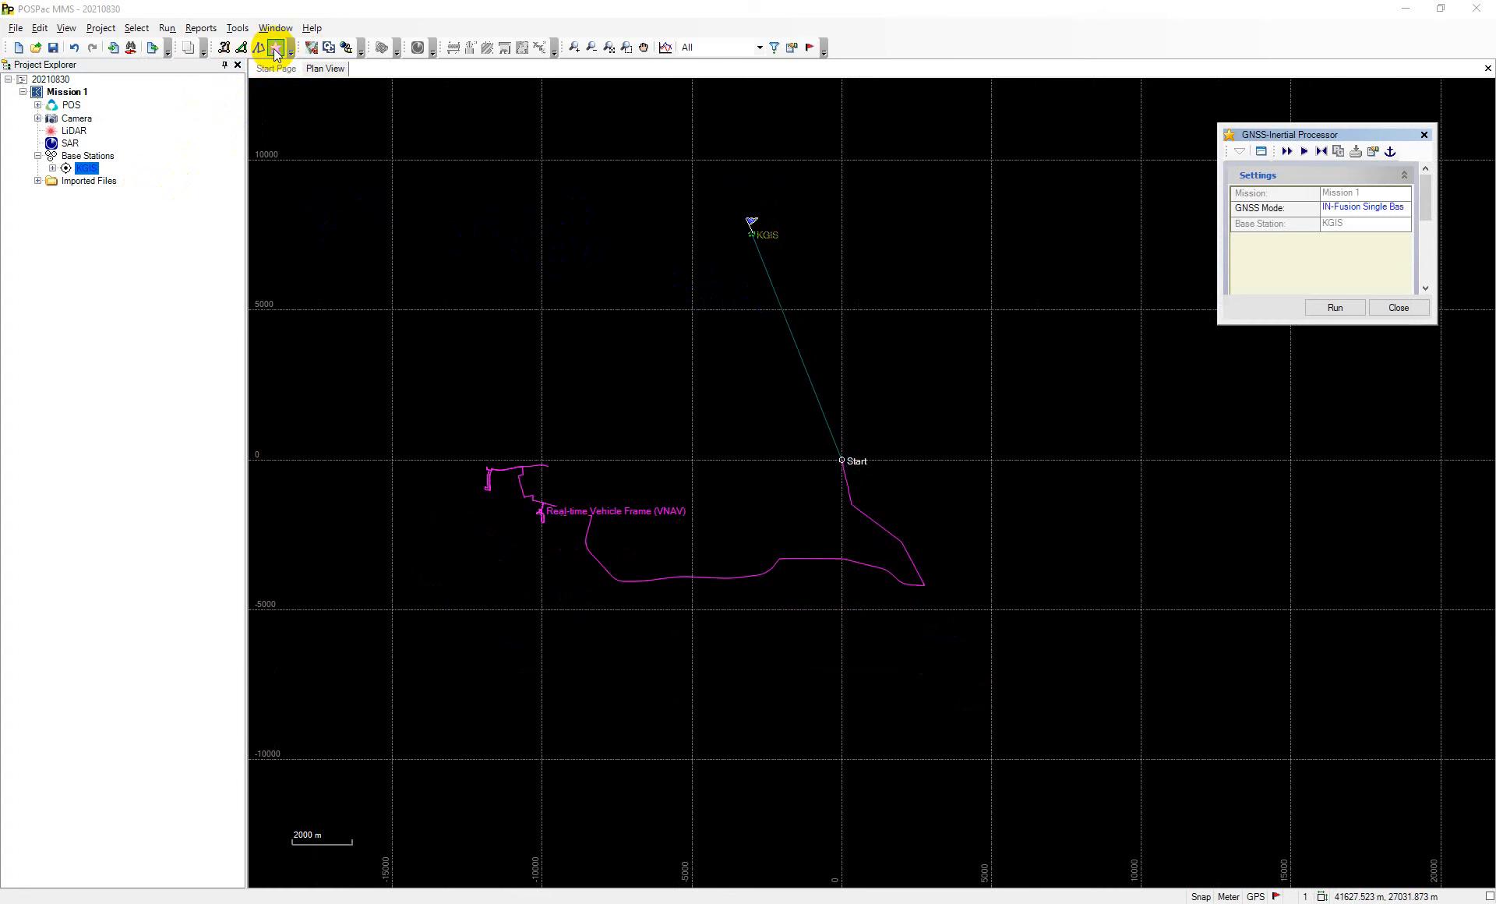
pyautogui.click(1334, 307)
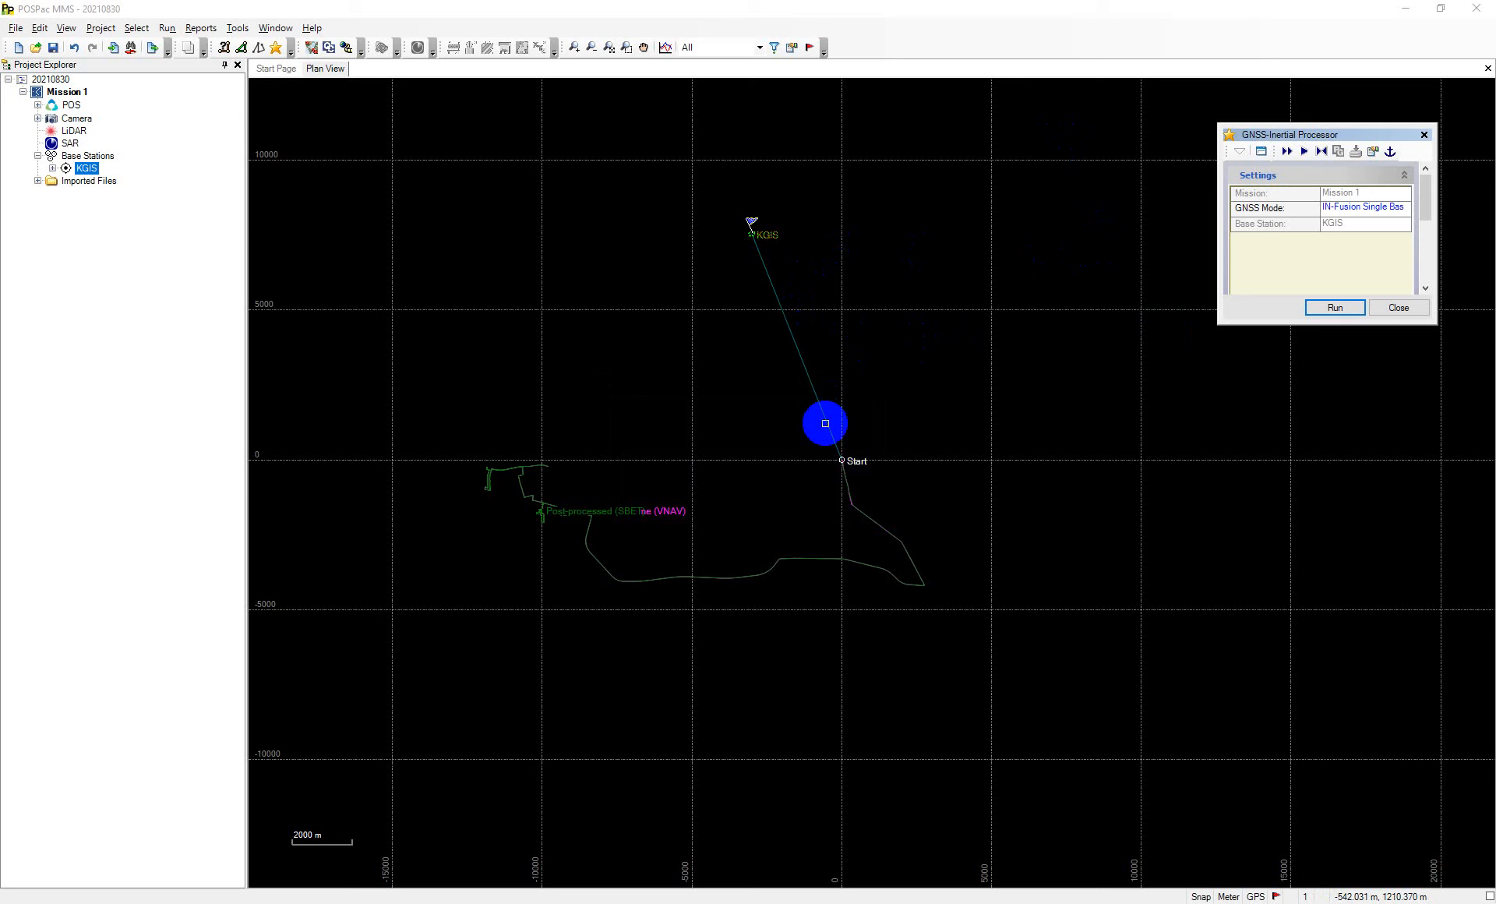
pyautogui.scroll(5, 822, 414)
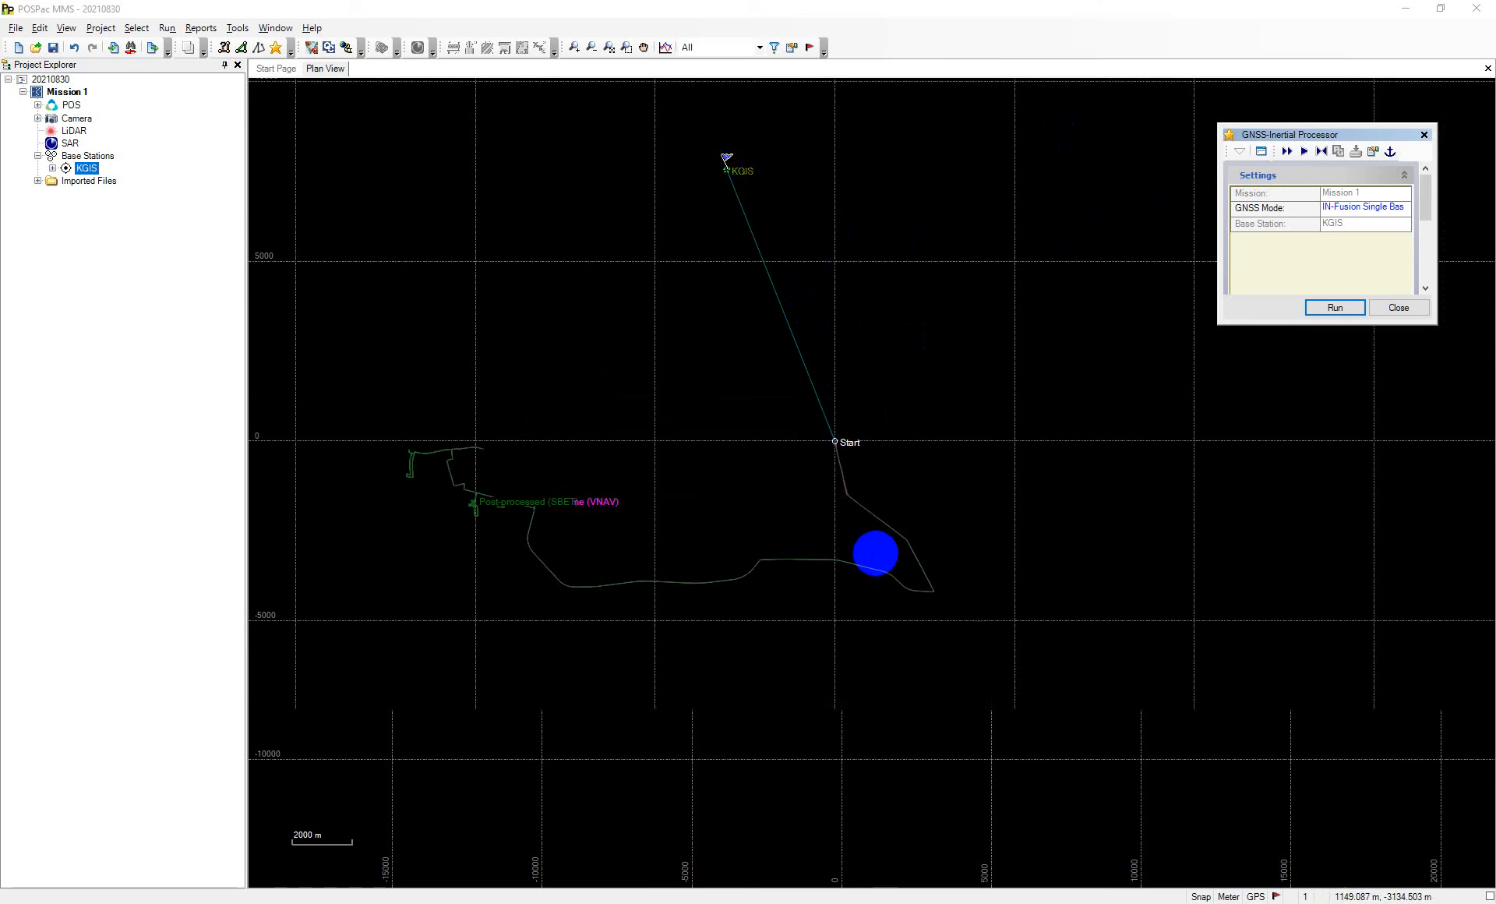
# Examine how the post-processed SBET trajectory departs from the real-time VNAV trajectory near the mission start and along the southern bend
pyautogui.scroll(3, 864, 475)
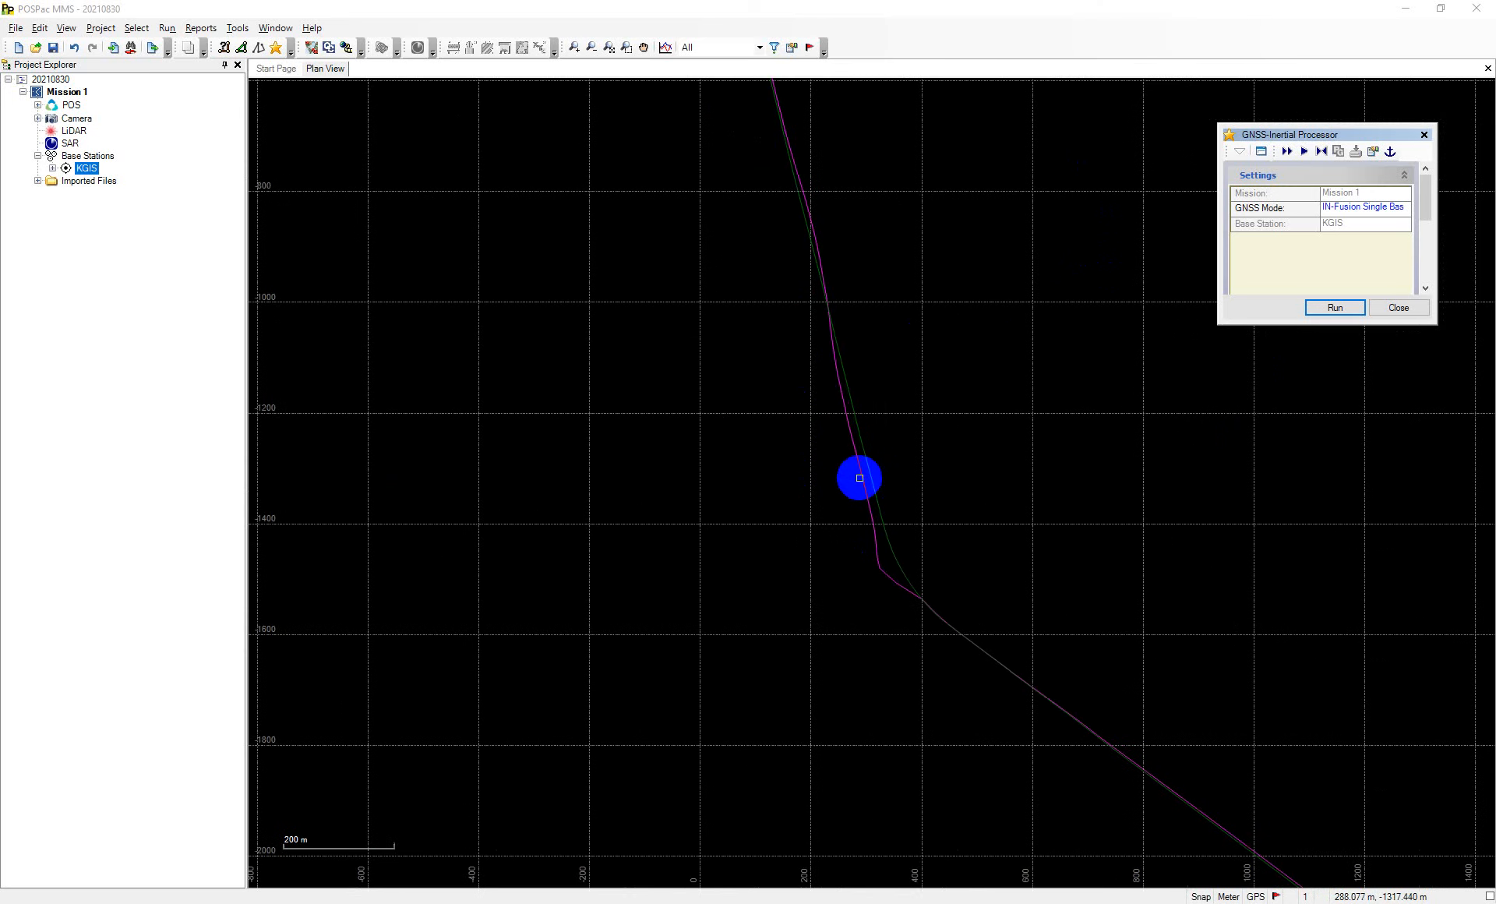
pyautogui.scroll(-5, 861, 480)
pyautogui.scroll(5, 865, 539)
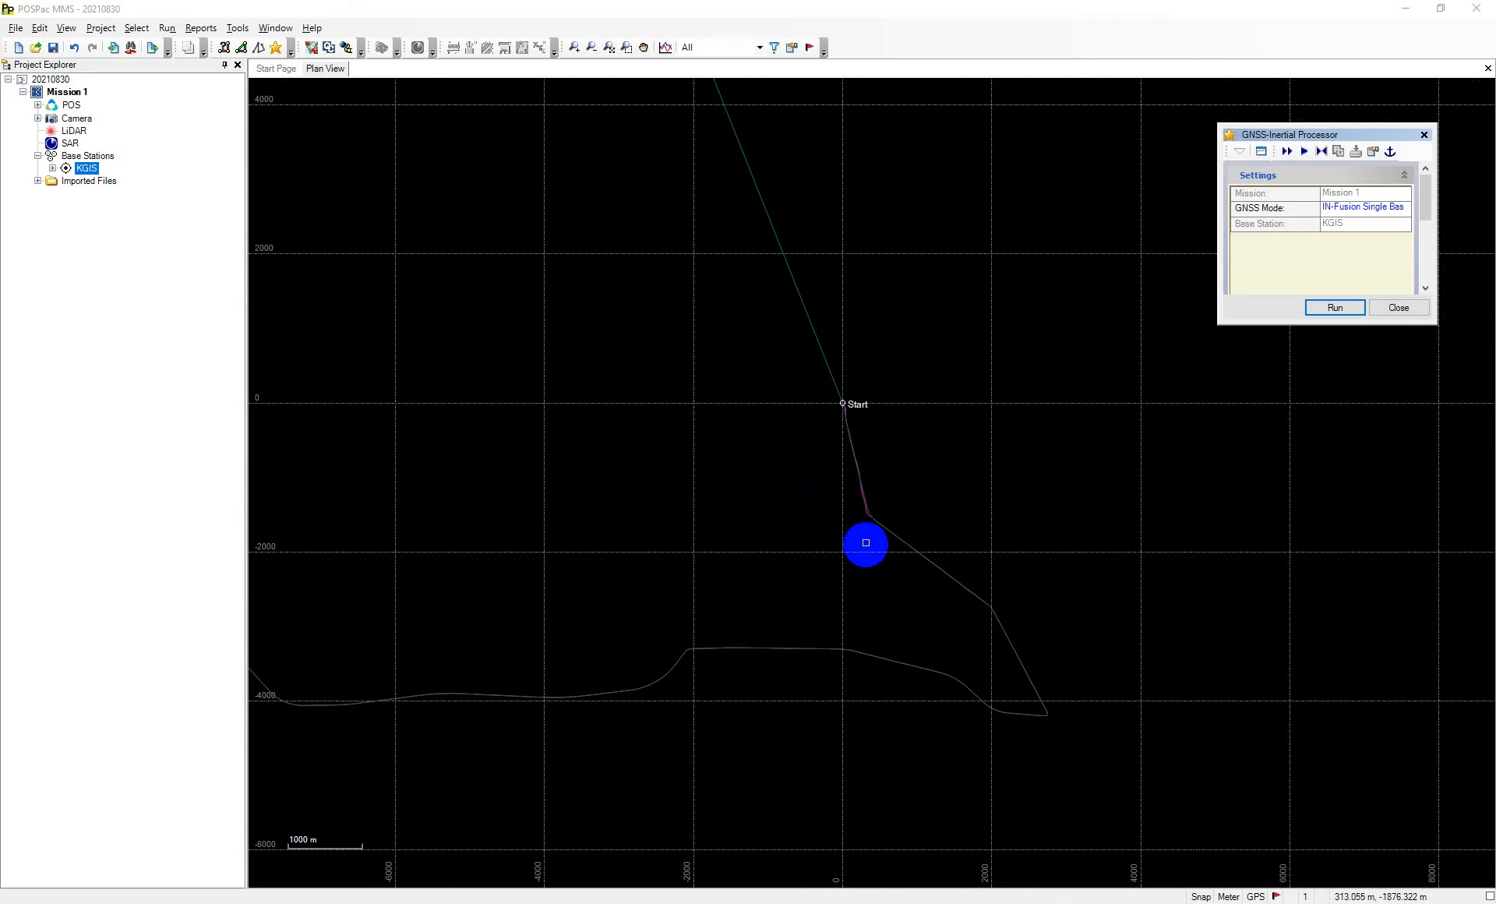
pyautogui.scroll(-3, 869, 523)
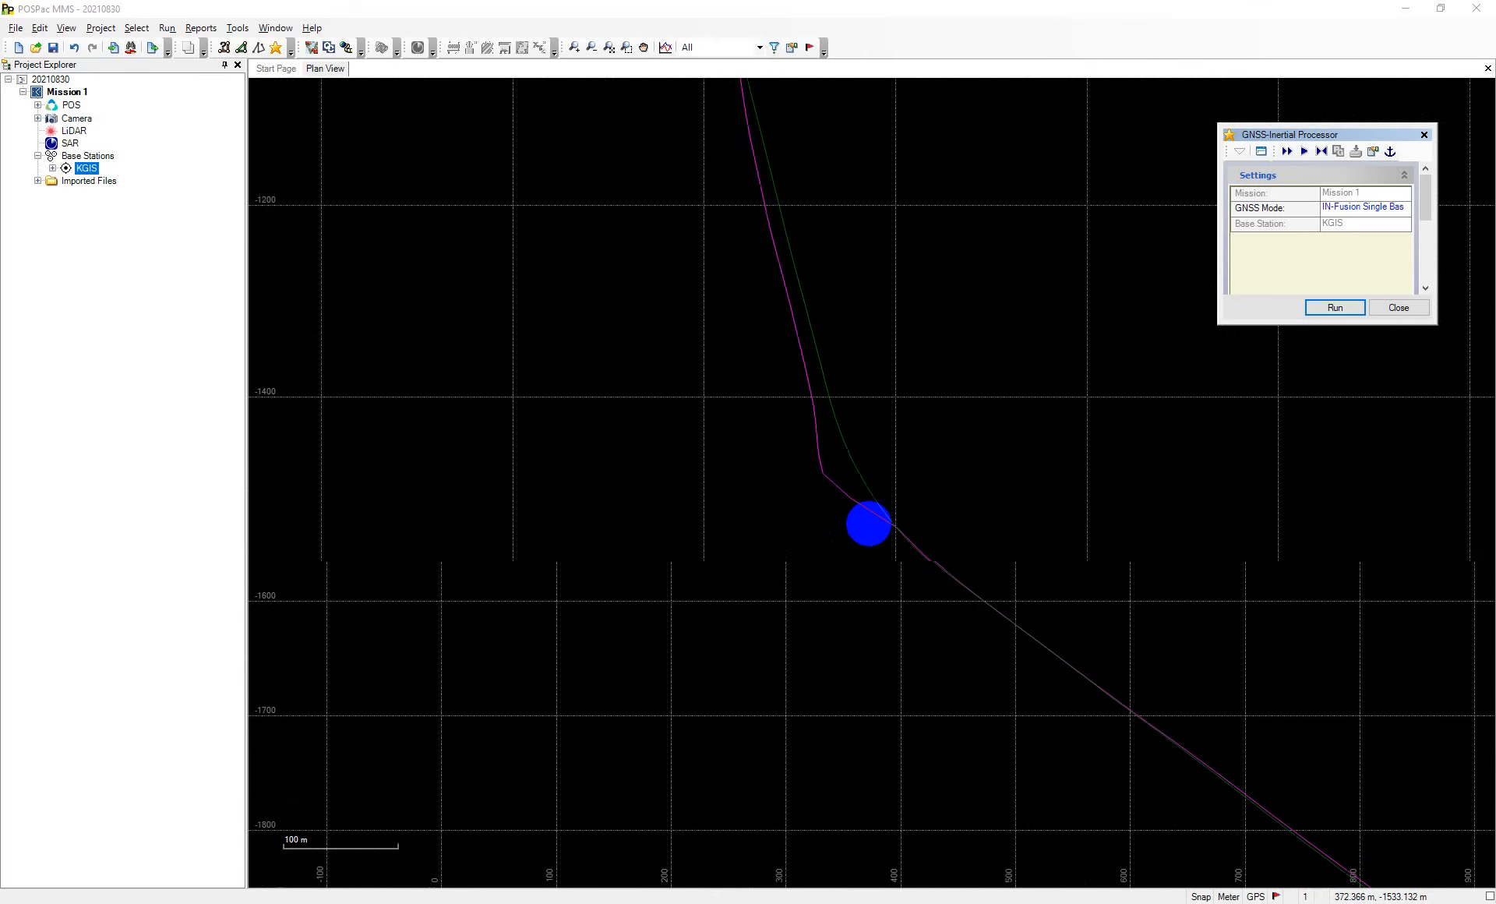
pyautogui.scroll(-3, 867, 529)
pyautogui.scroll(3, 557, 725)
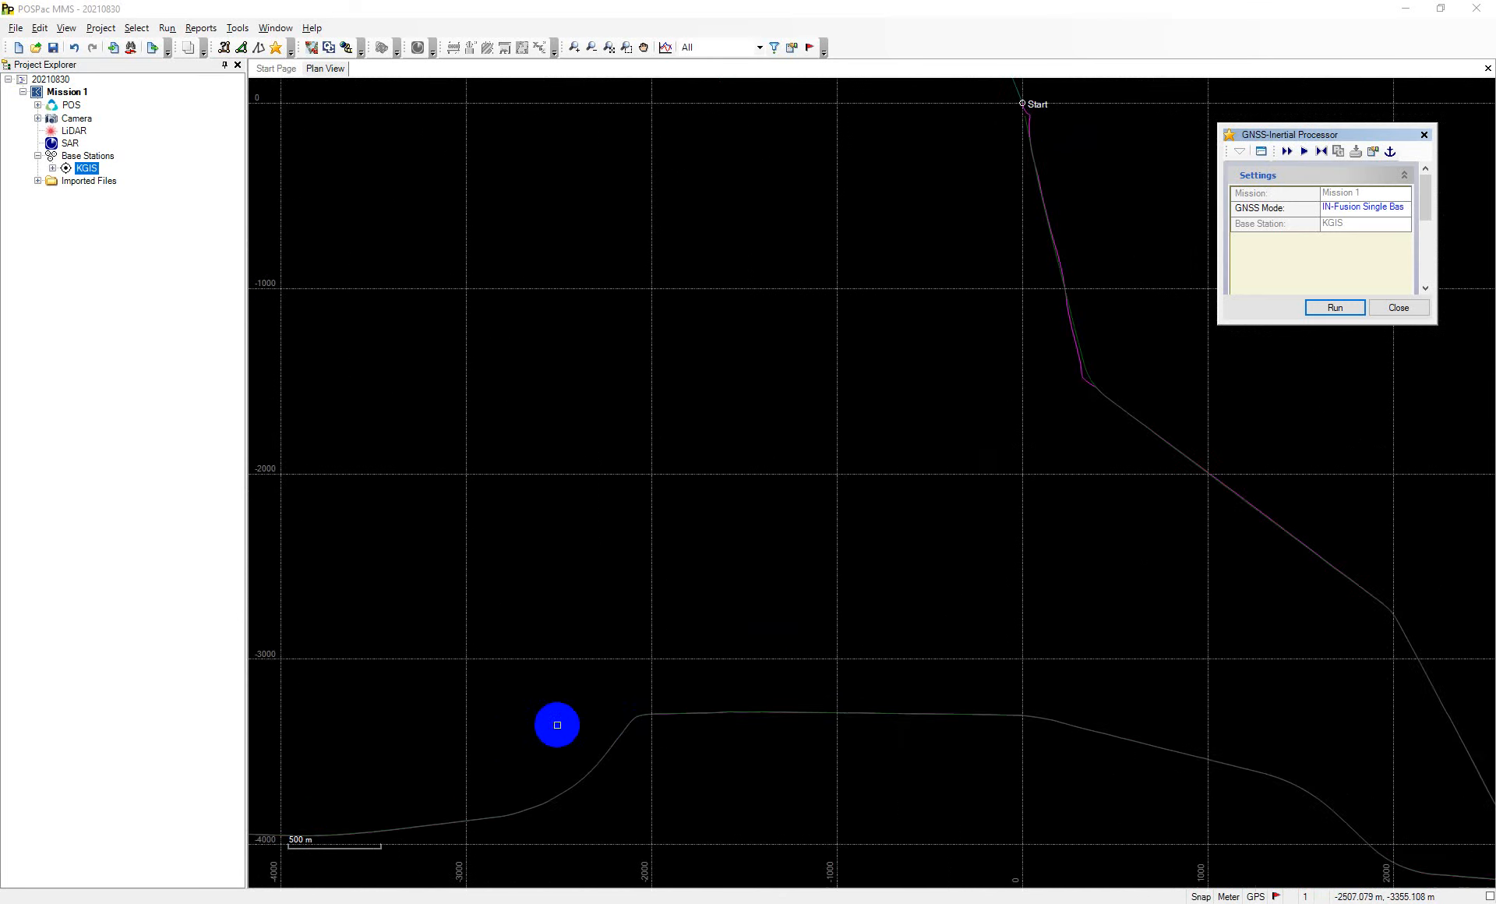
pyautogui.scroll(8, 666, 707)
pyautogui.scroll(5, 668, 707)
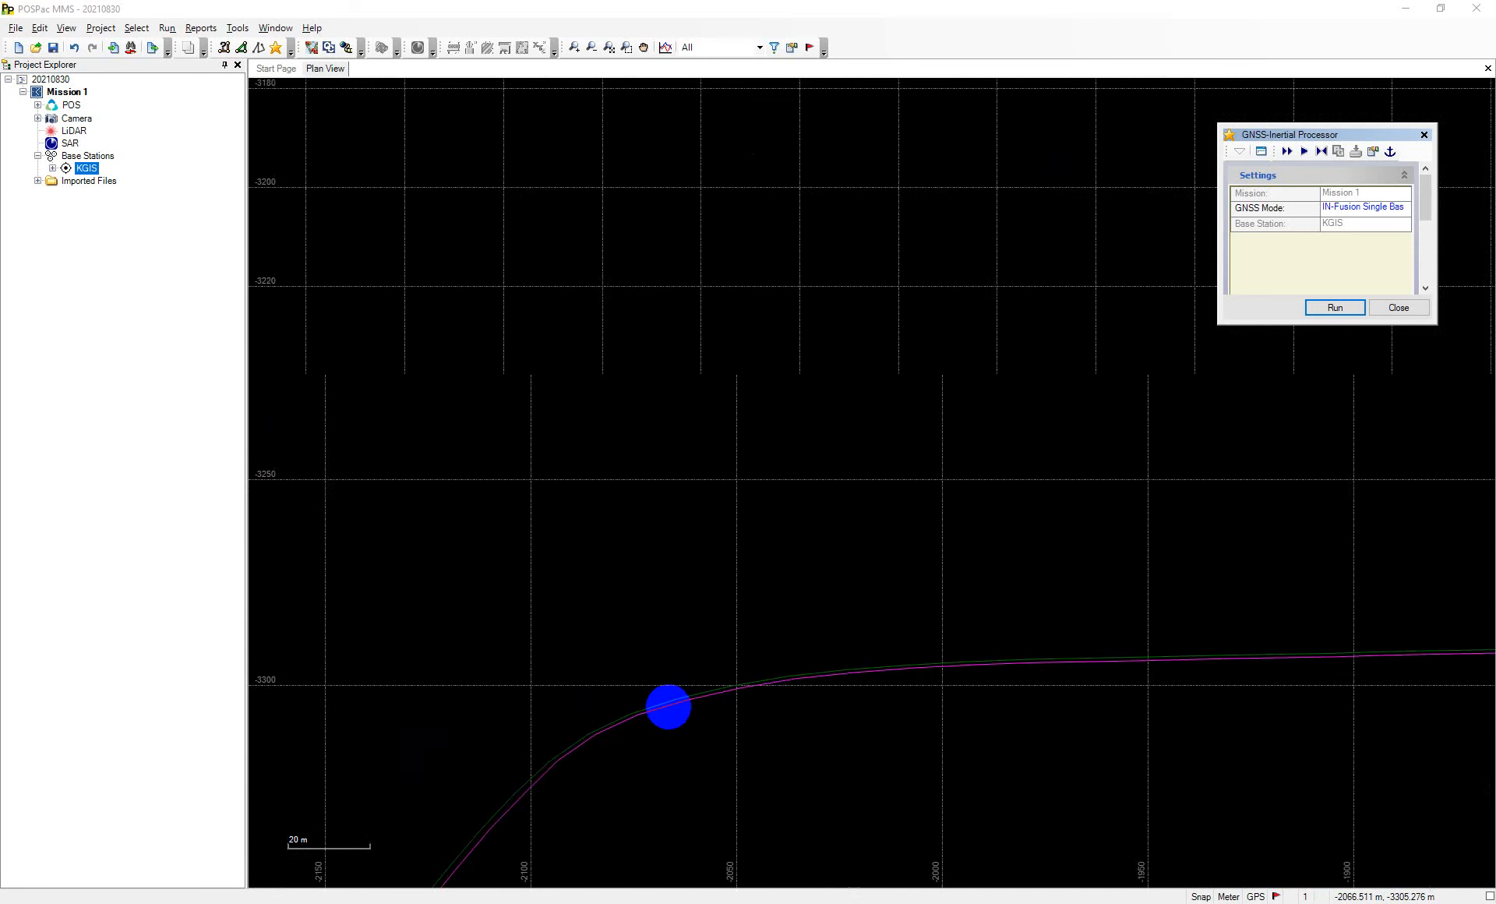
pyautogui.scroll(-10, 665, 692)
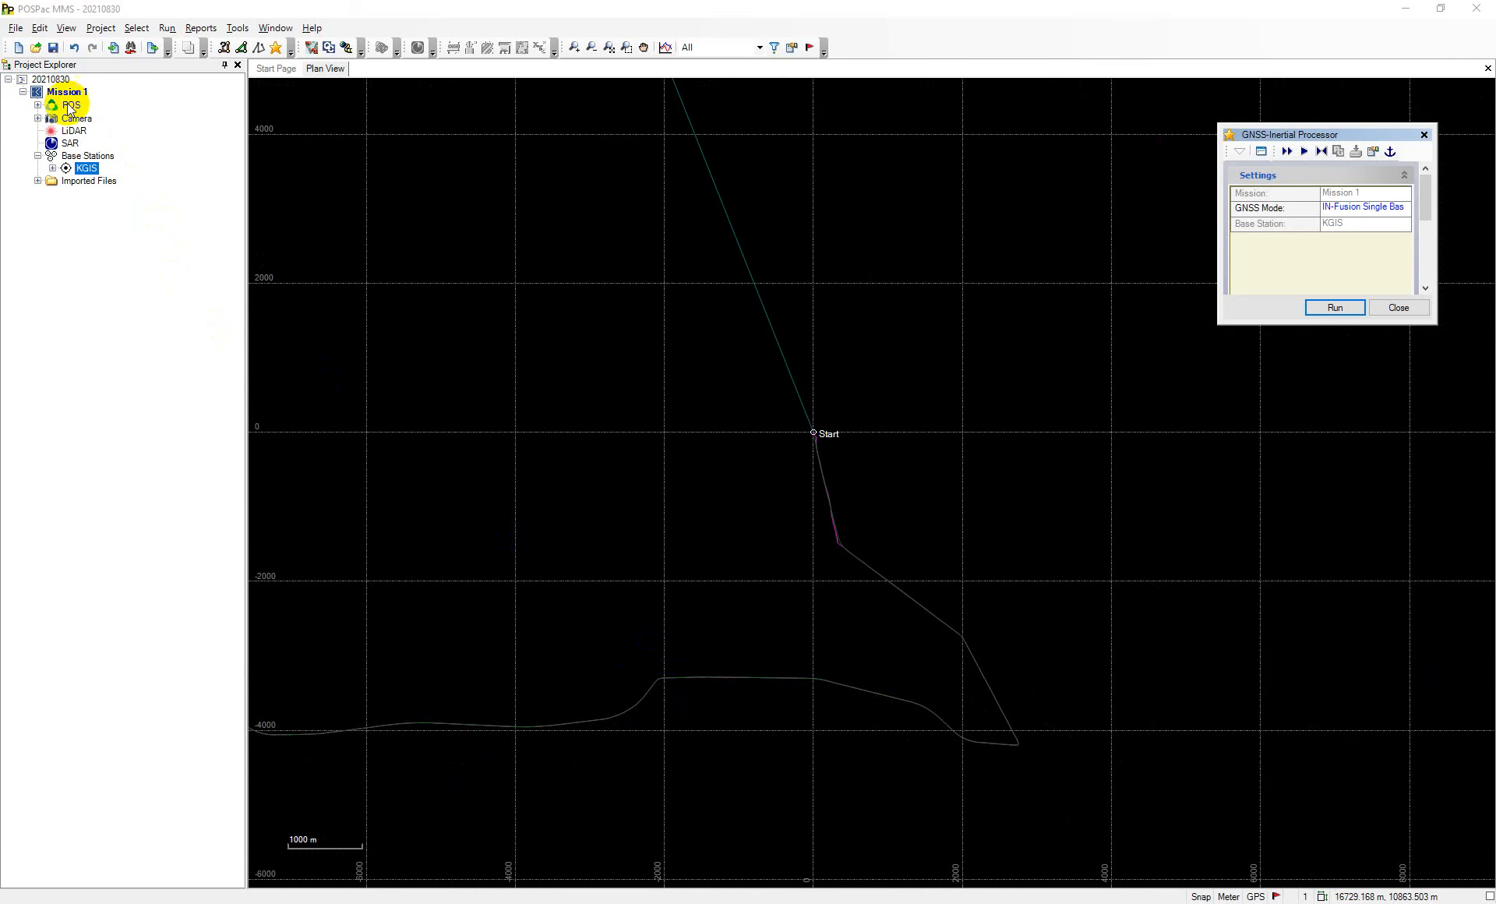
# Save the 20210830 project with the processed Mission 1 trajectory
pyautogui.click(53, 48)
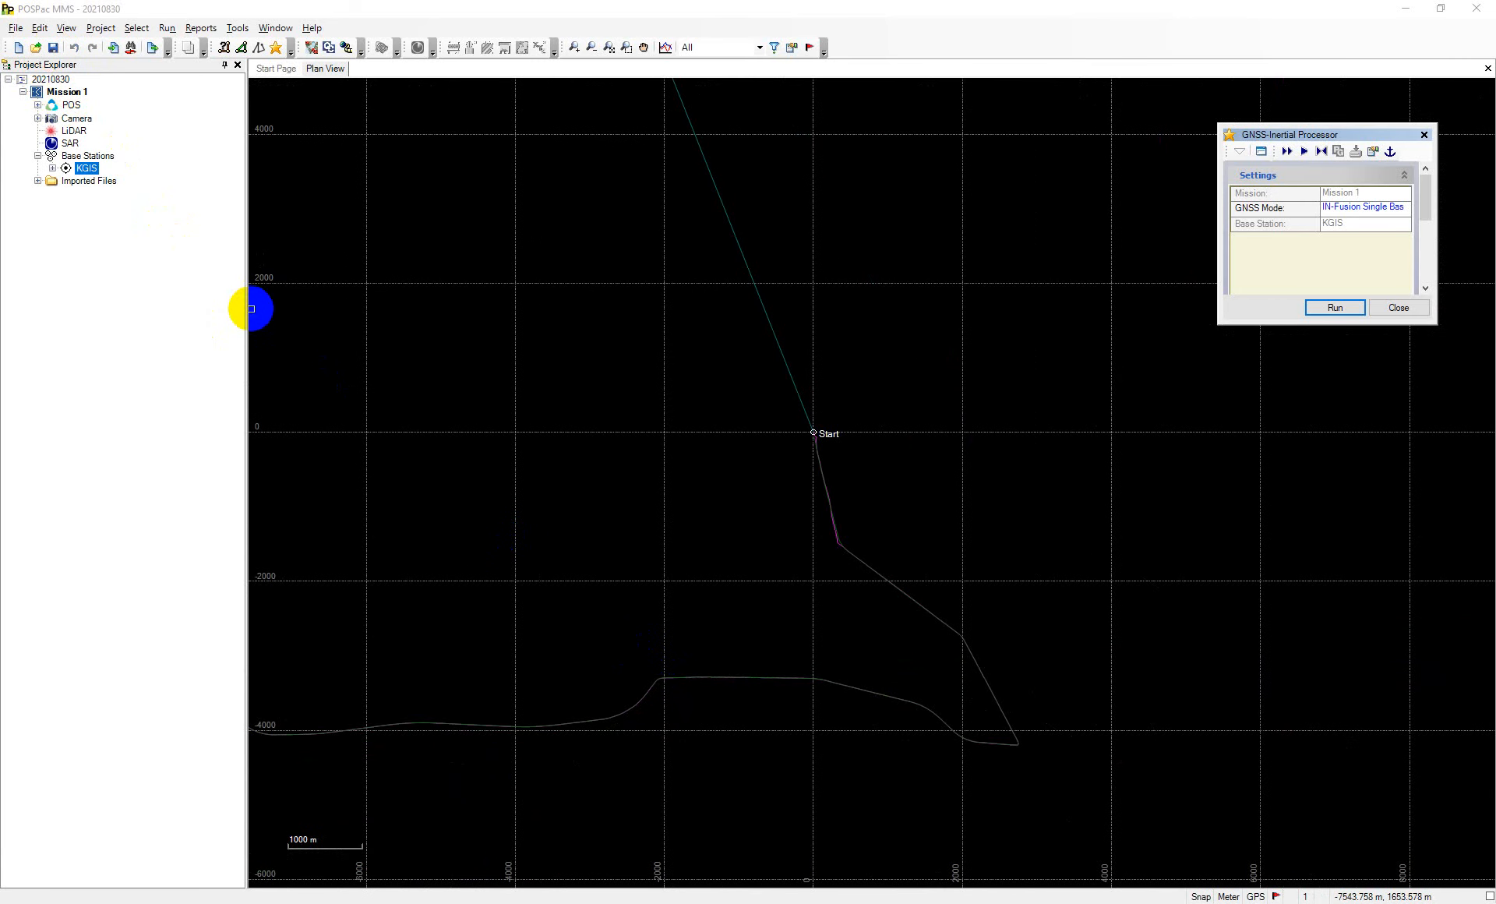